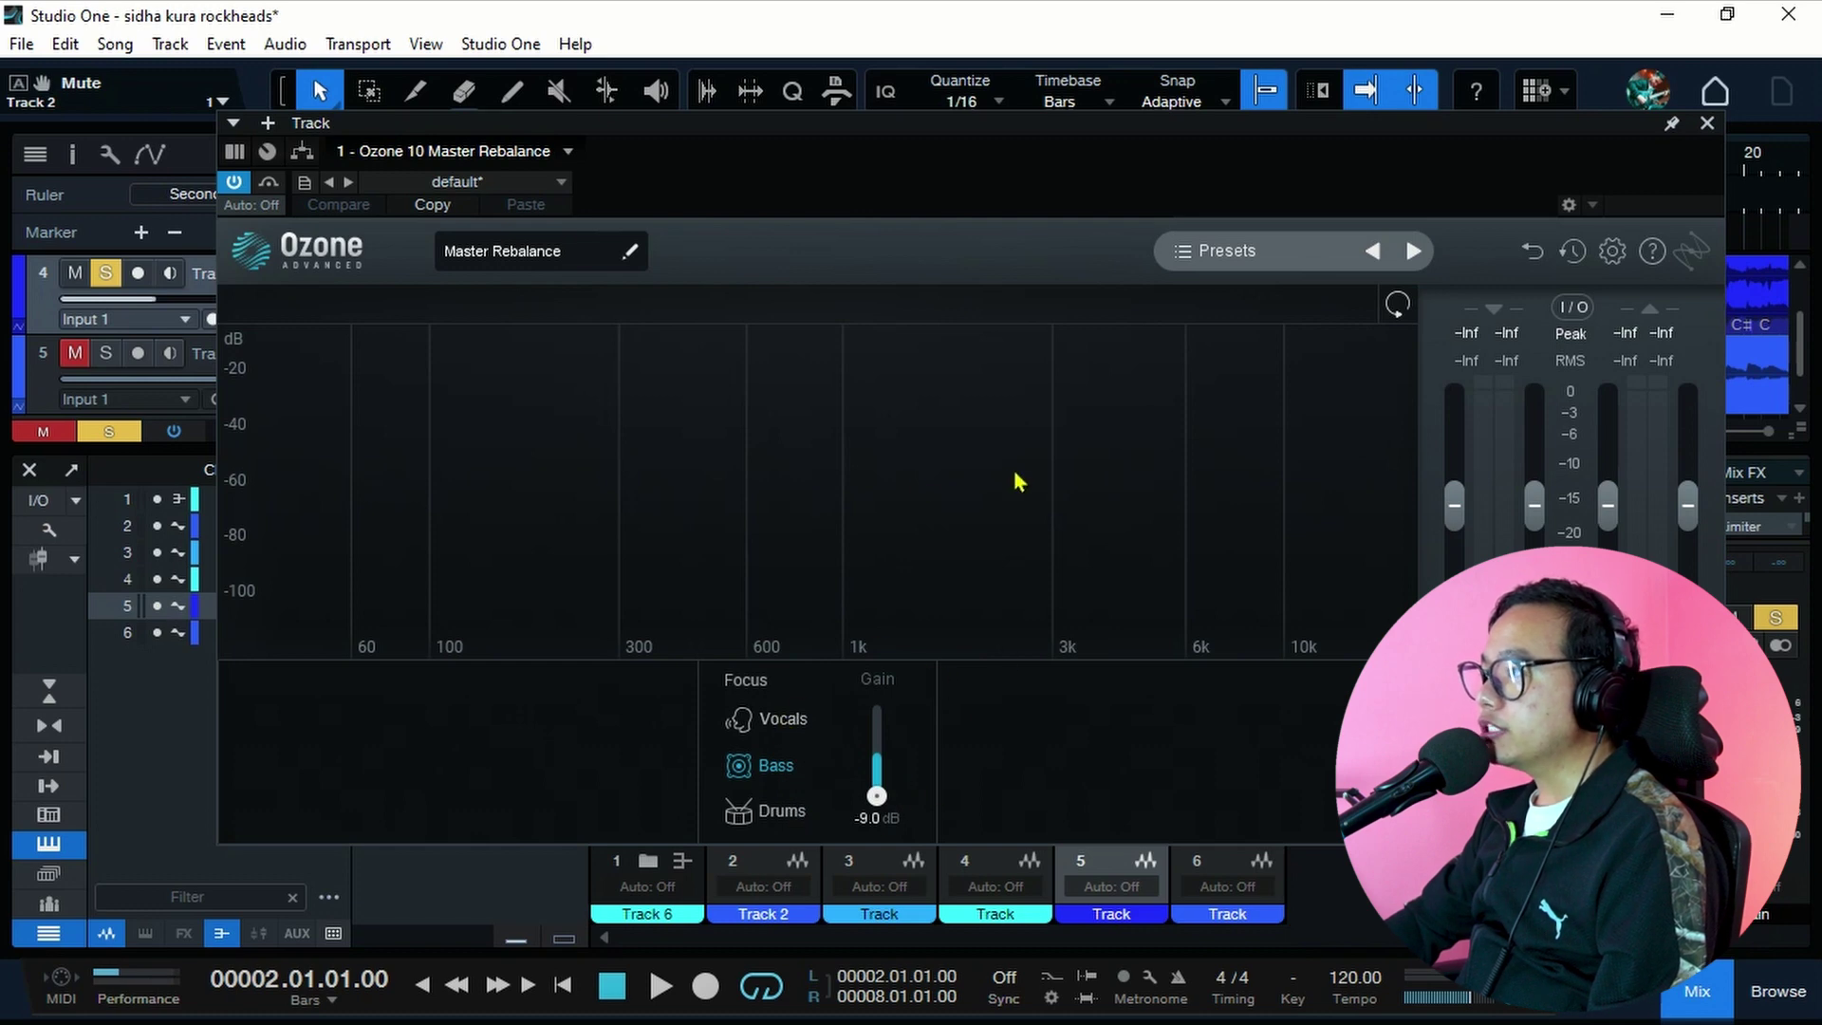
# Play the soloed track from bar 2 with its Ozone 10 Master Rebalance insert active and bypassed to compare the sound
pyautogui.click(1703, 125)
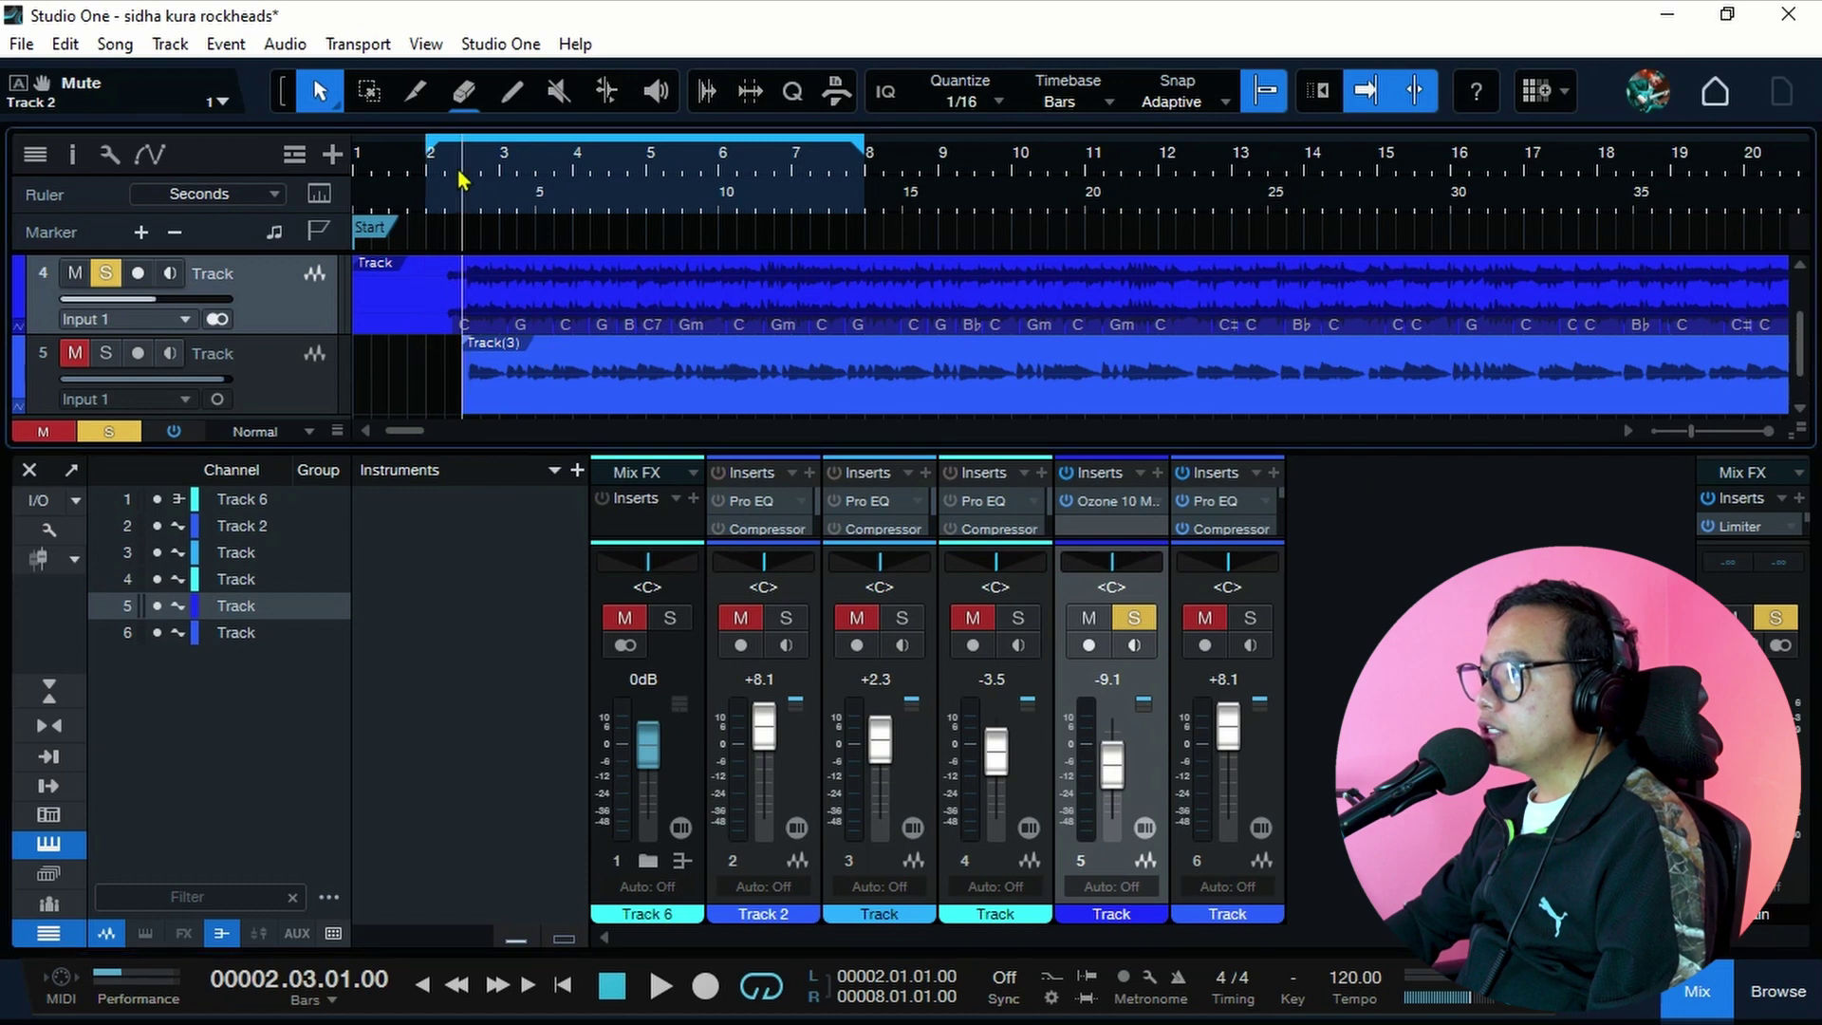
pyautogui.press('space')
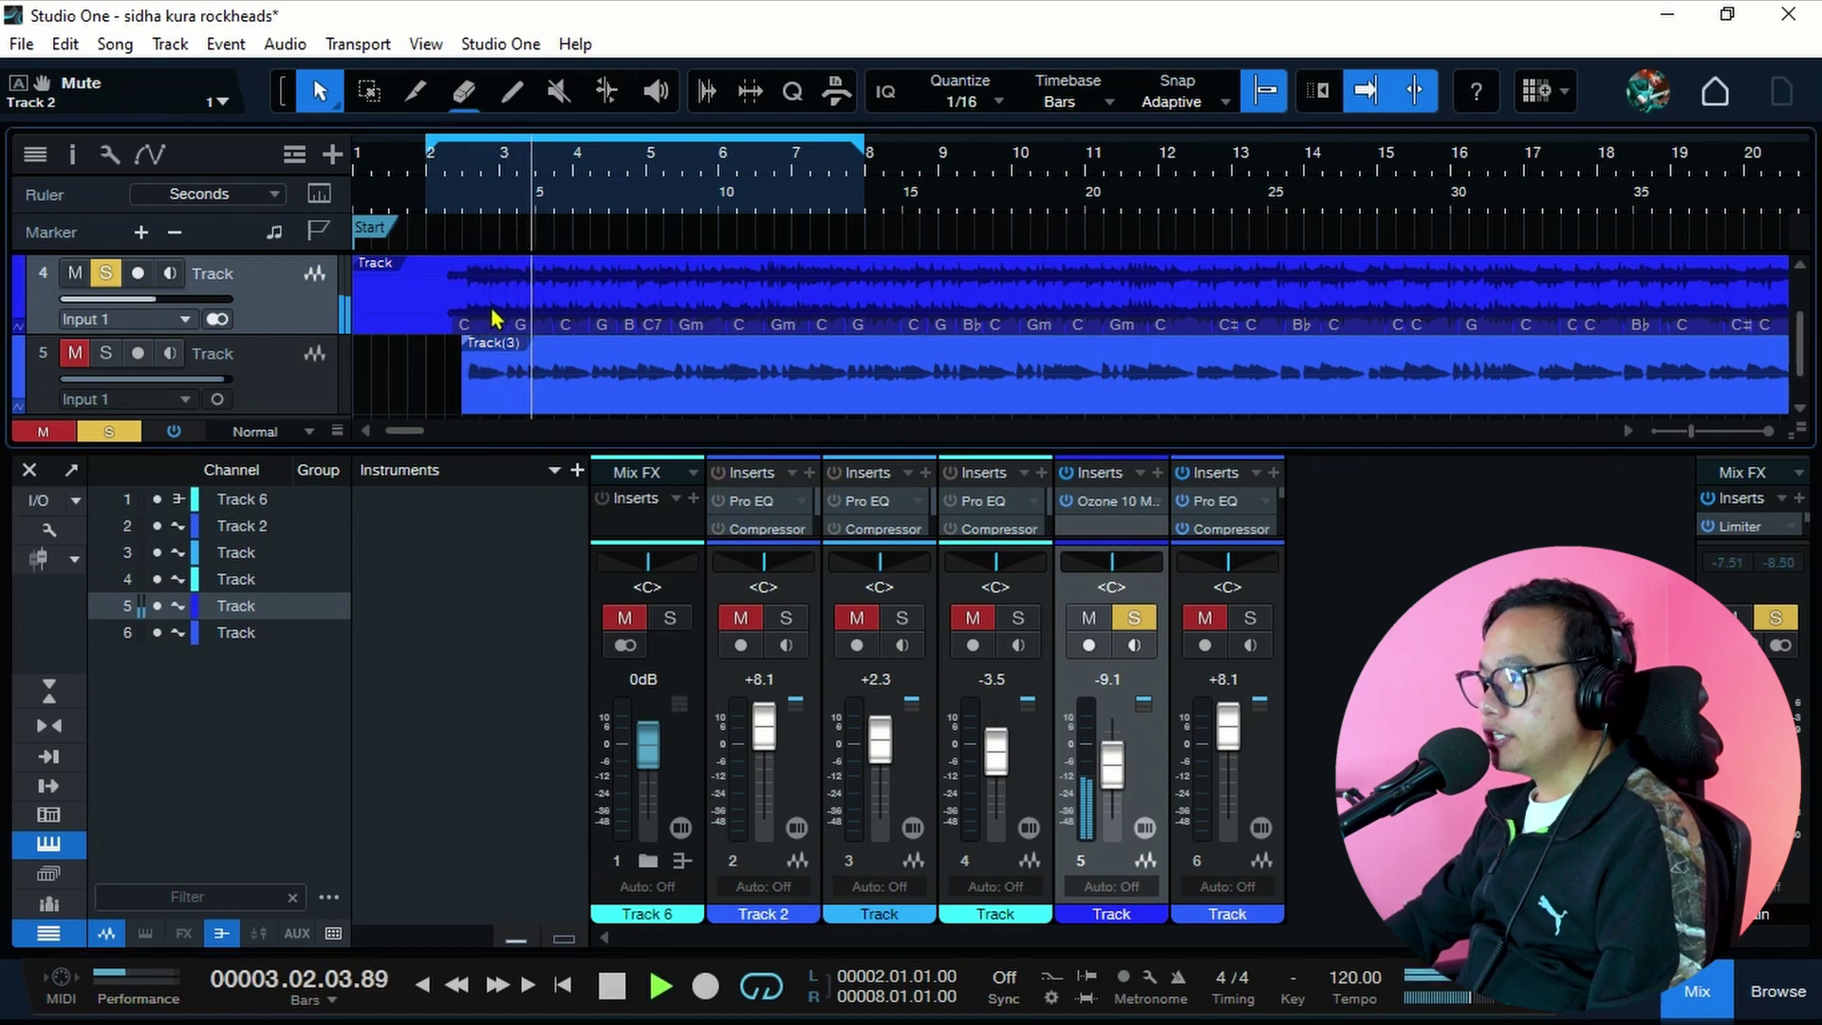
pyautogui.press('space')
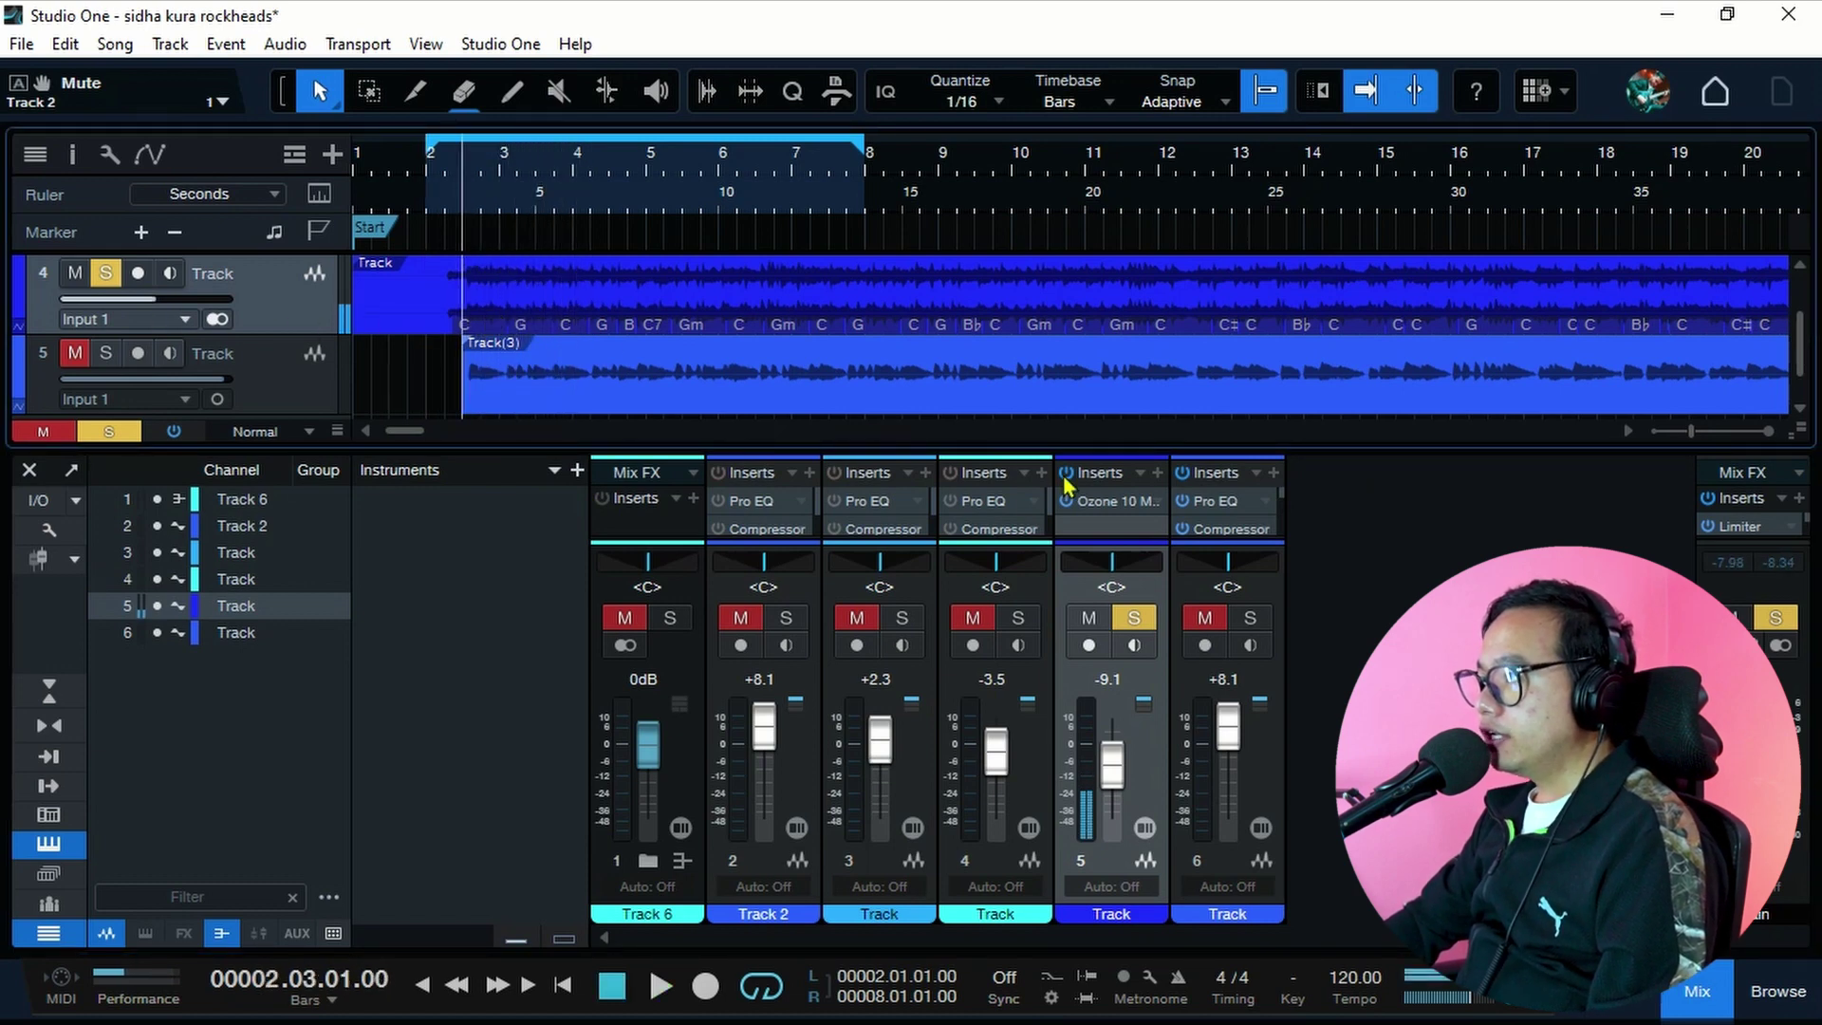
pyautogui.press('space')
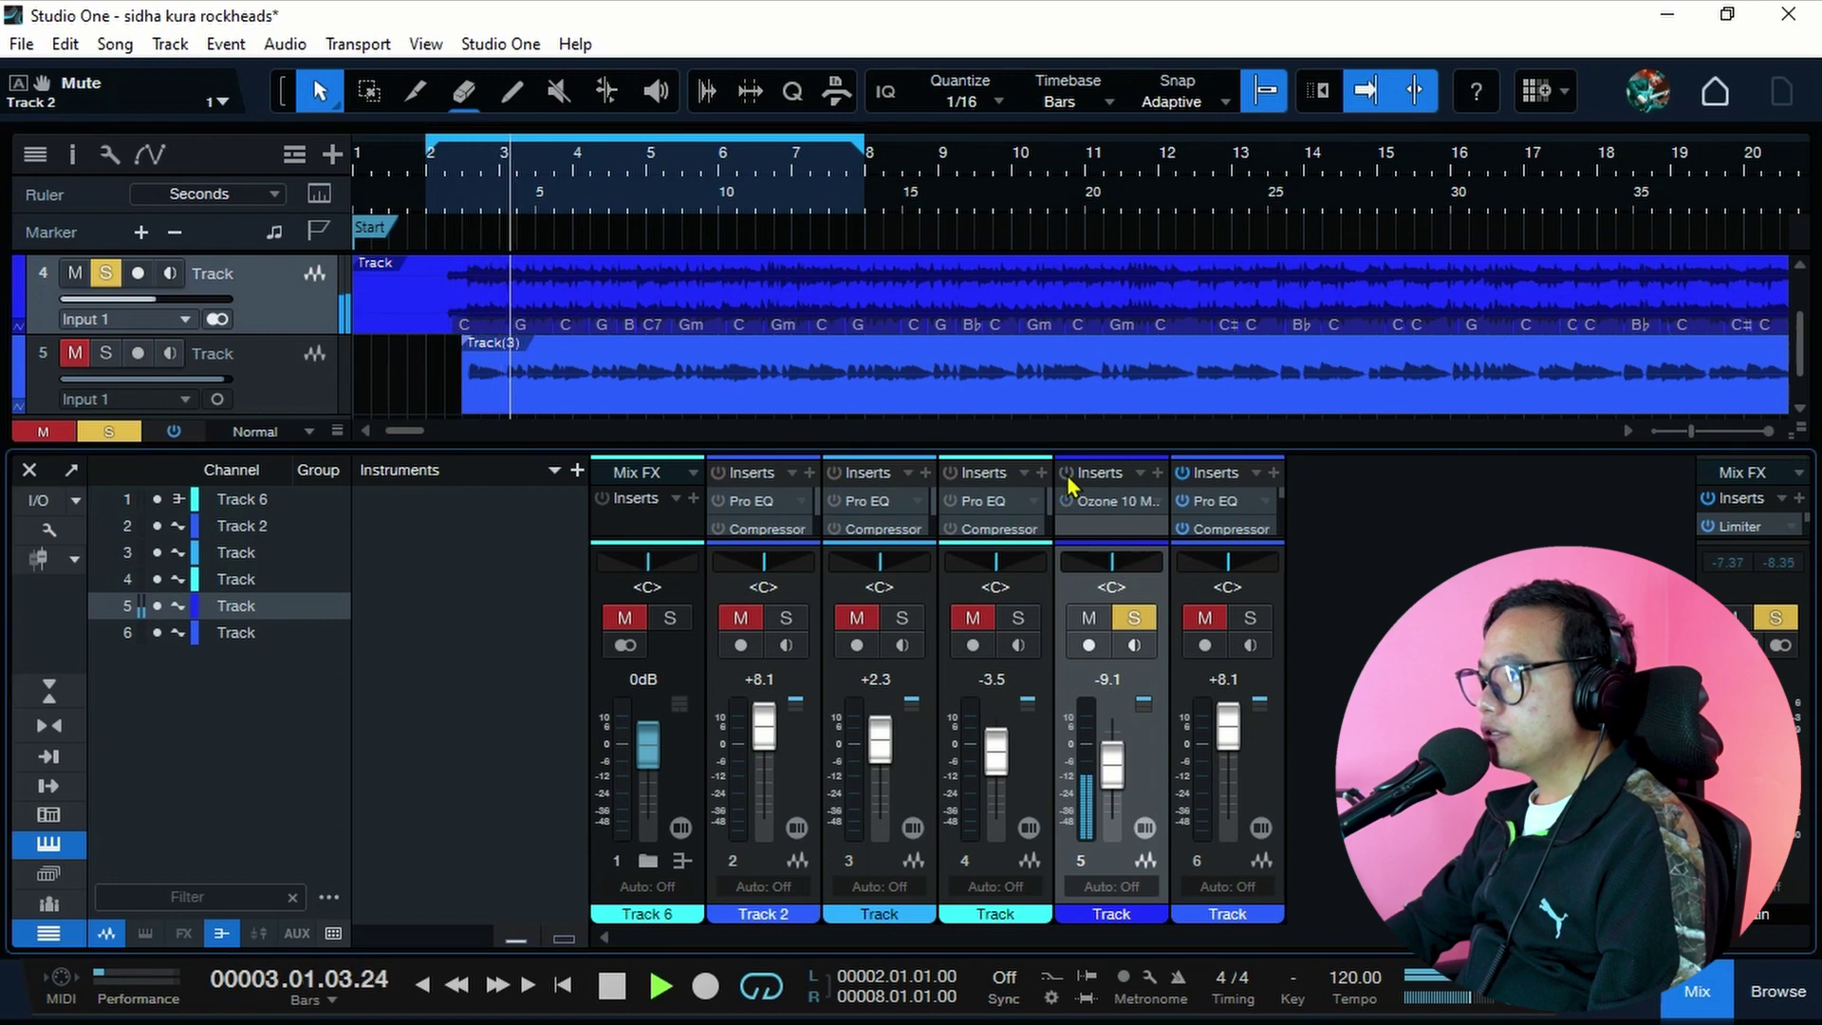
pyautogui.press('space')
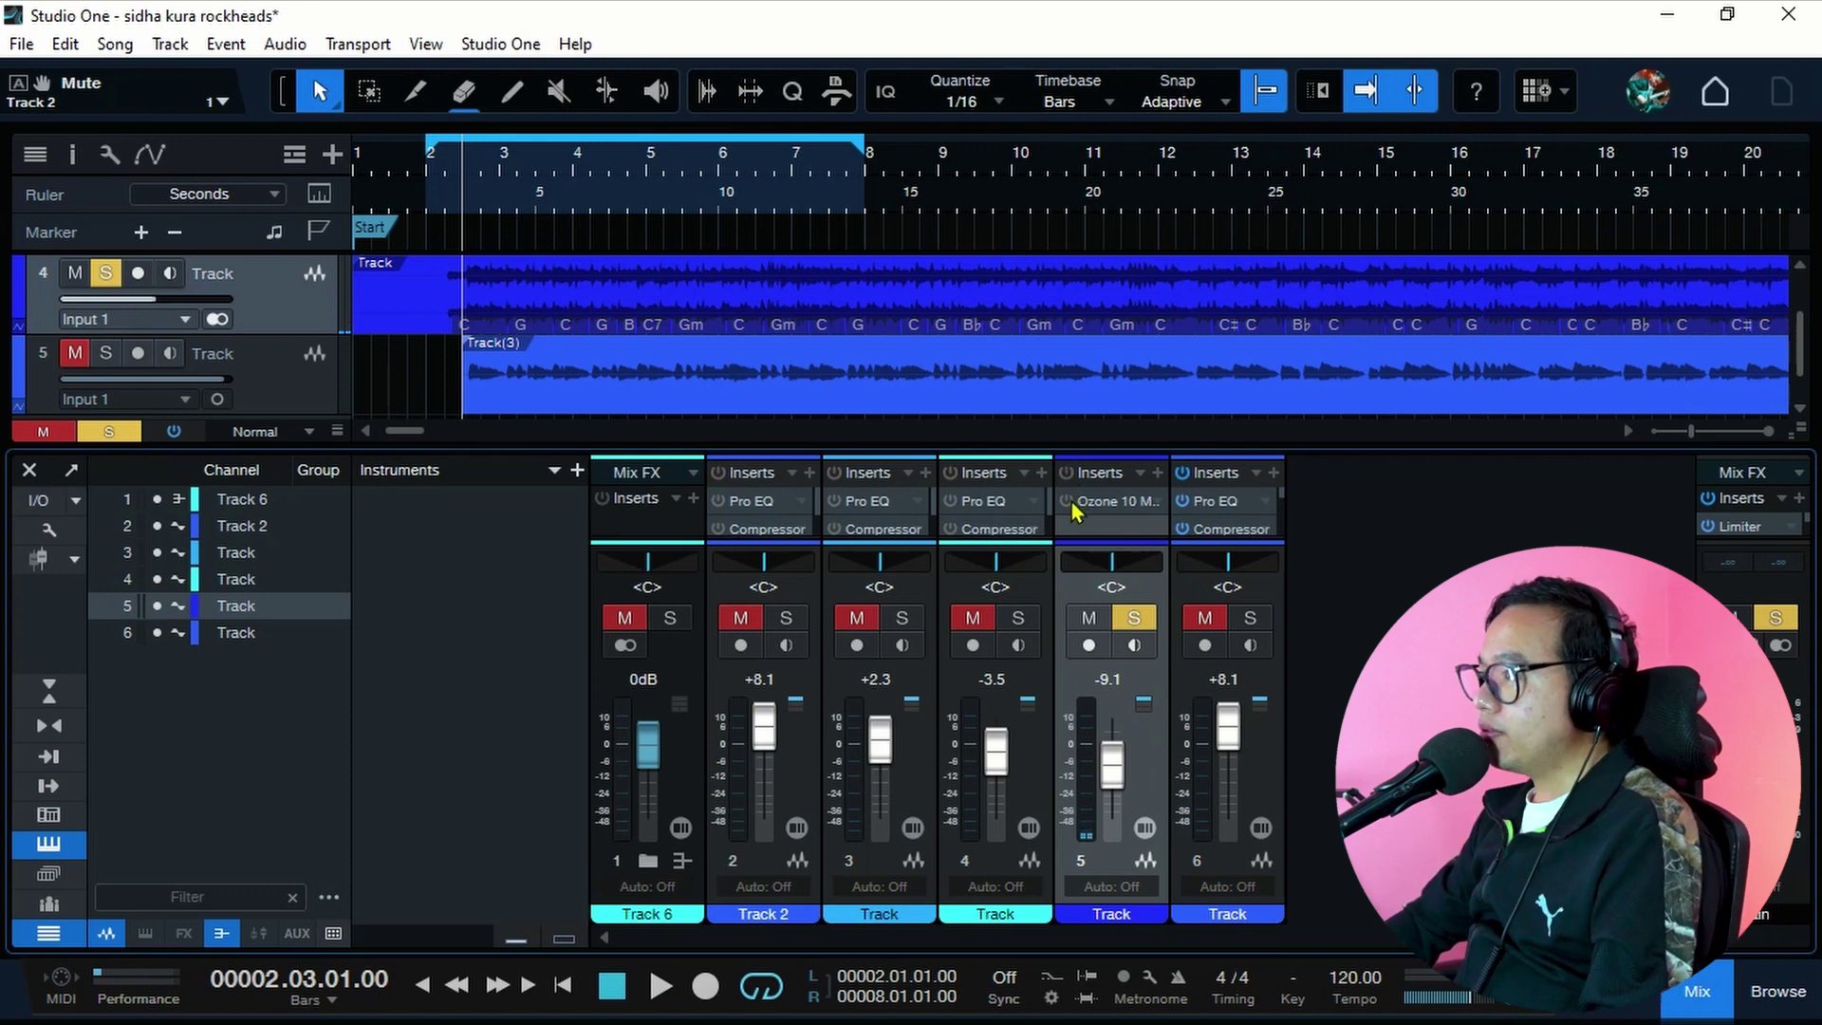
# Audition Master Rebalance with the Bass gain at 9.0 dB, and return the gain to -9.0 dB
pyautogui.click(1077, 505)
pyautogui.moveTo(878, 797); pyautogui.dragTo(877, 714)
pyautogui.press('space')
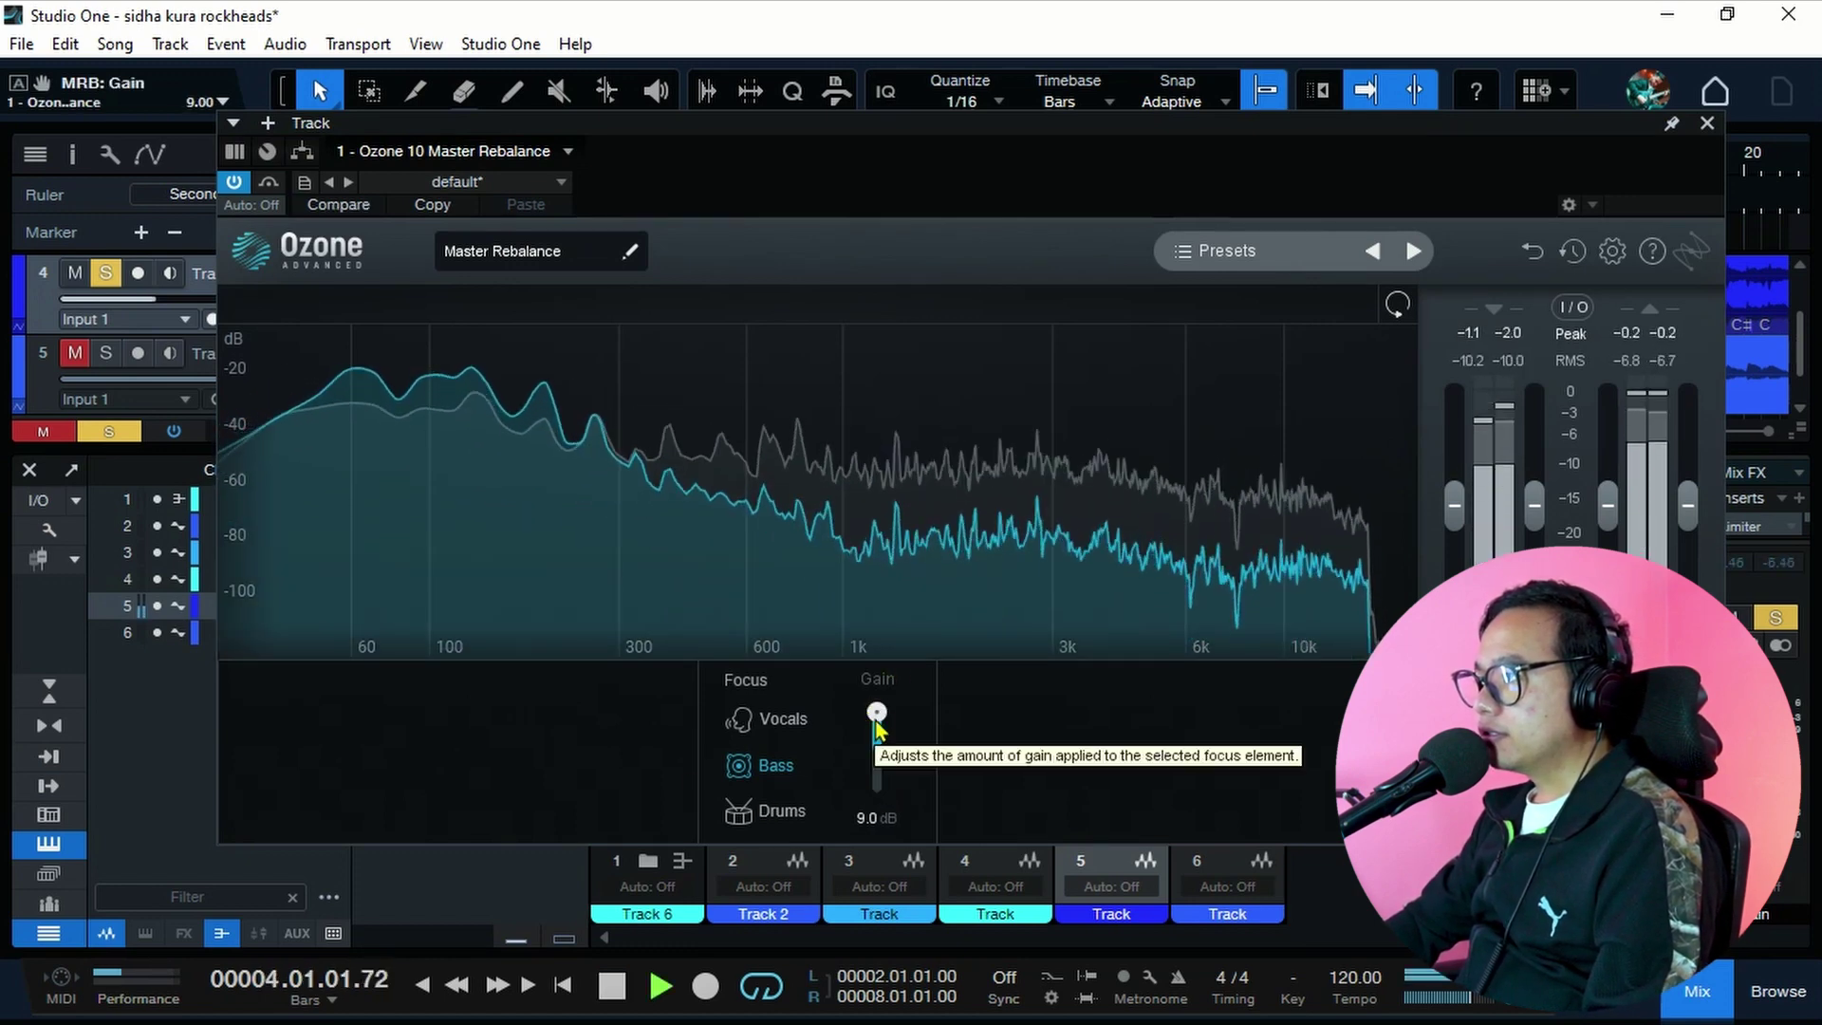
pyautogui.press('space')
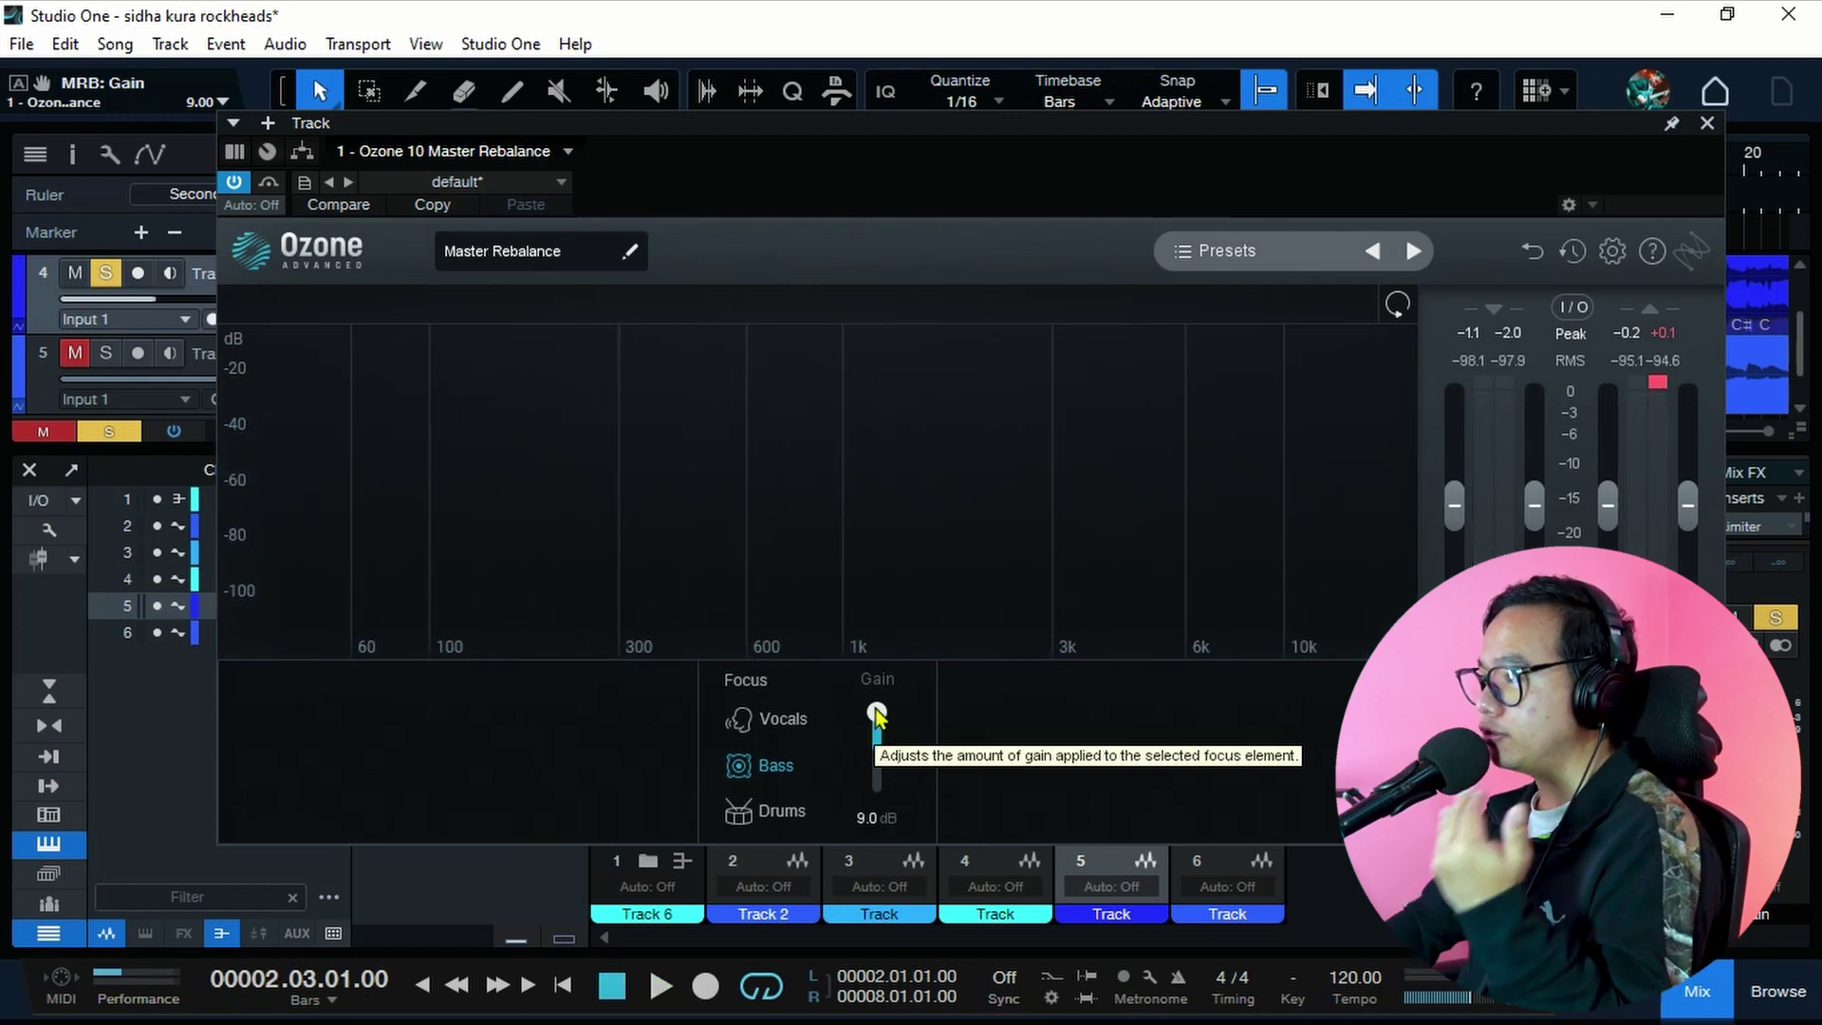
pyautogui.moveTo(877, 713); pyautogui.dragTo(882, 835)
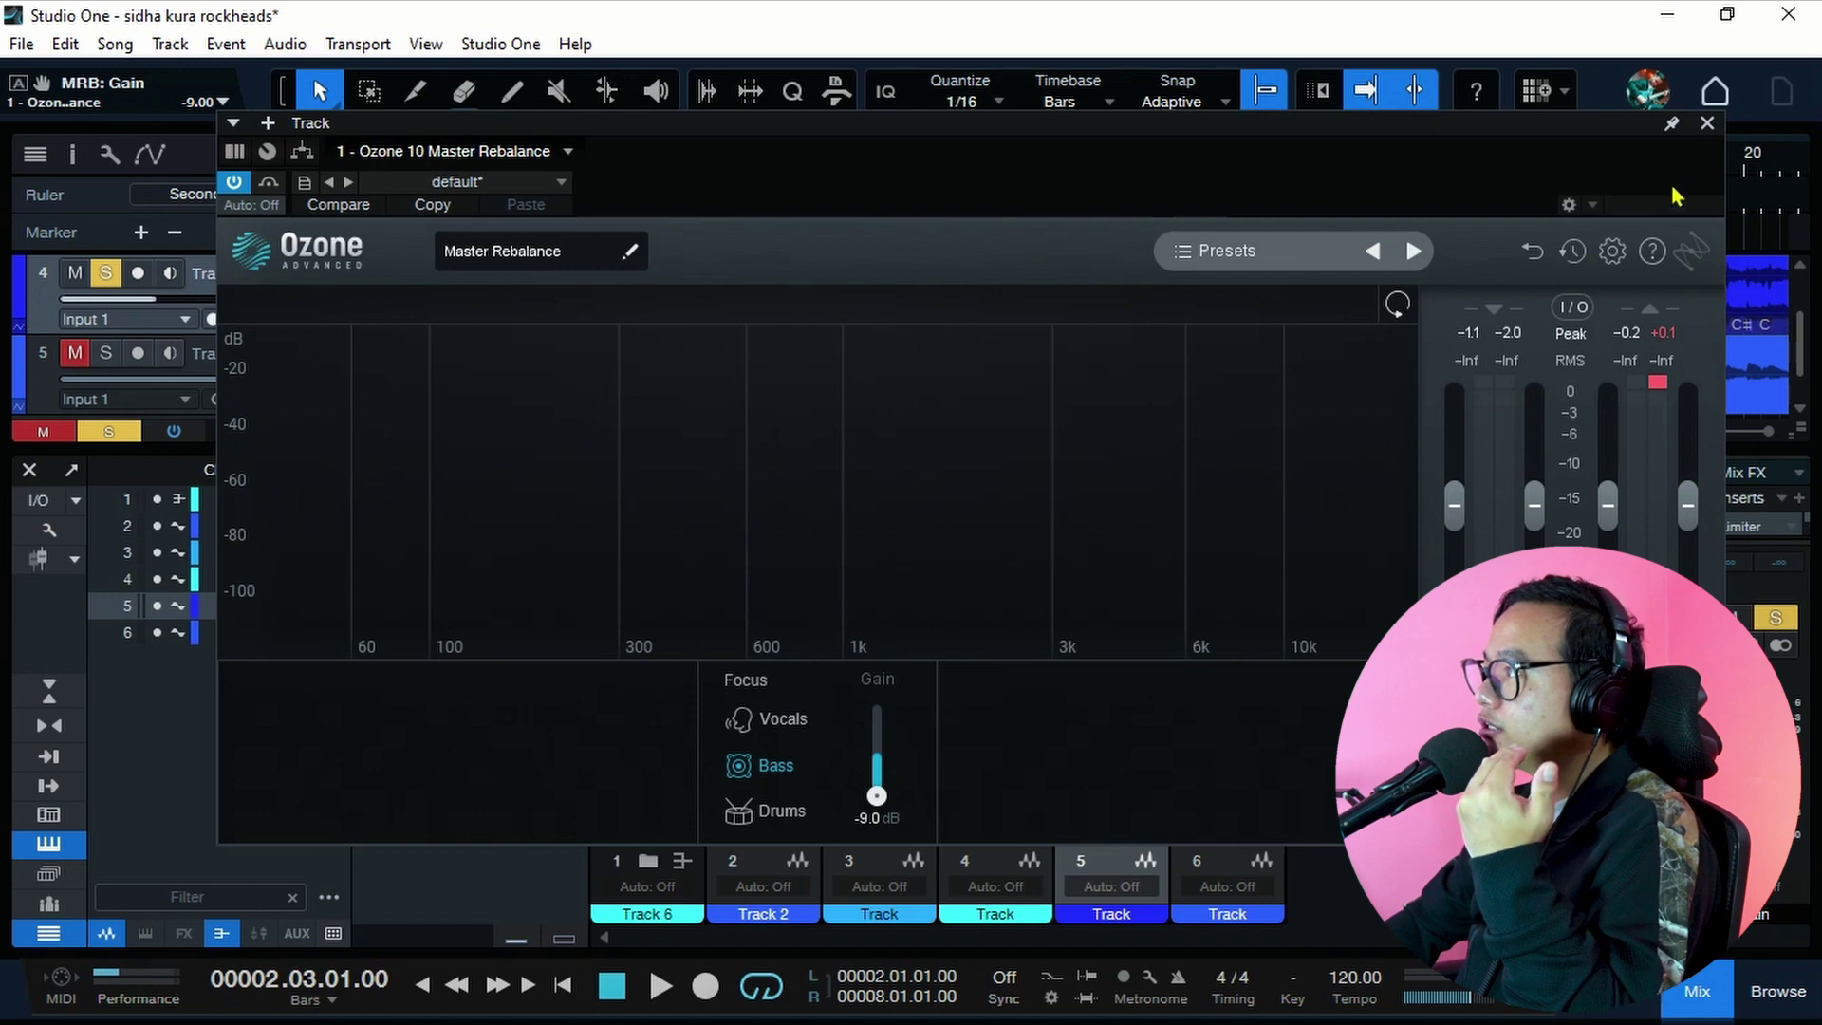
pyautogui.click(1707, 122)
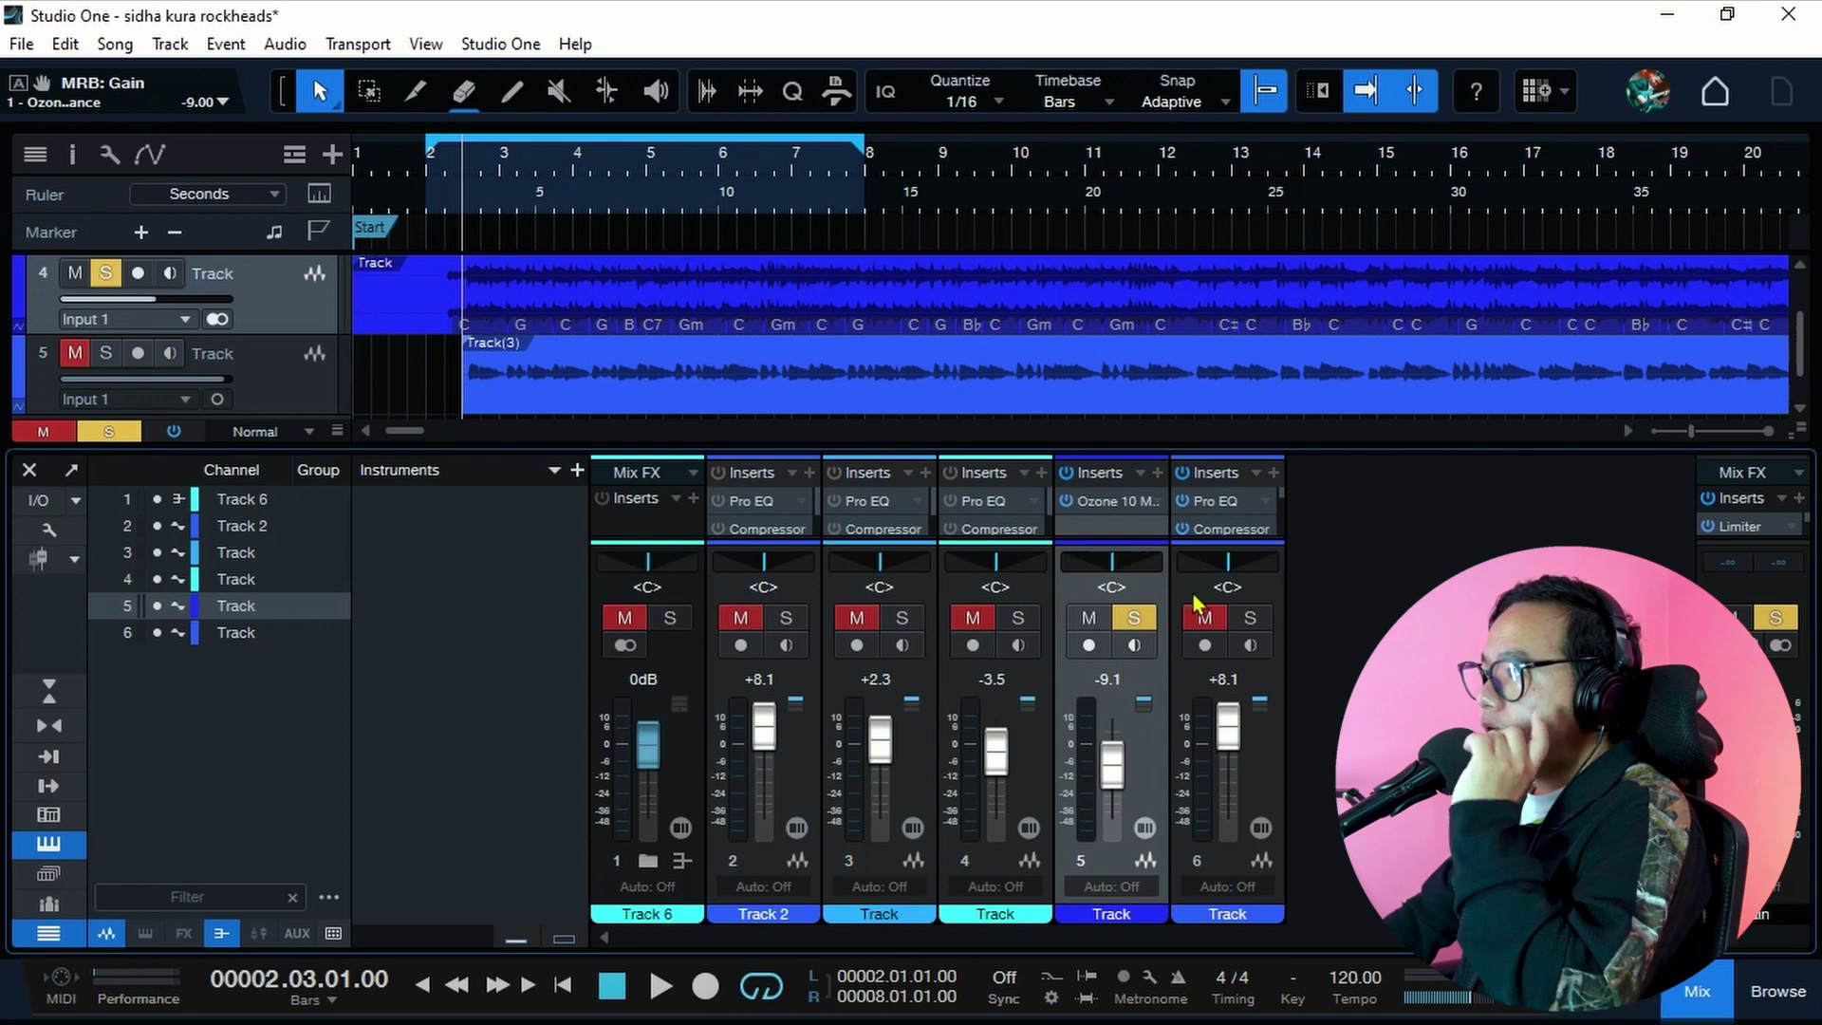
# Examine the knob settings of the BOD_x64 bass overdrive on mixer channel 6
pyautogui.scroll(-1, 1283, 497)
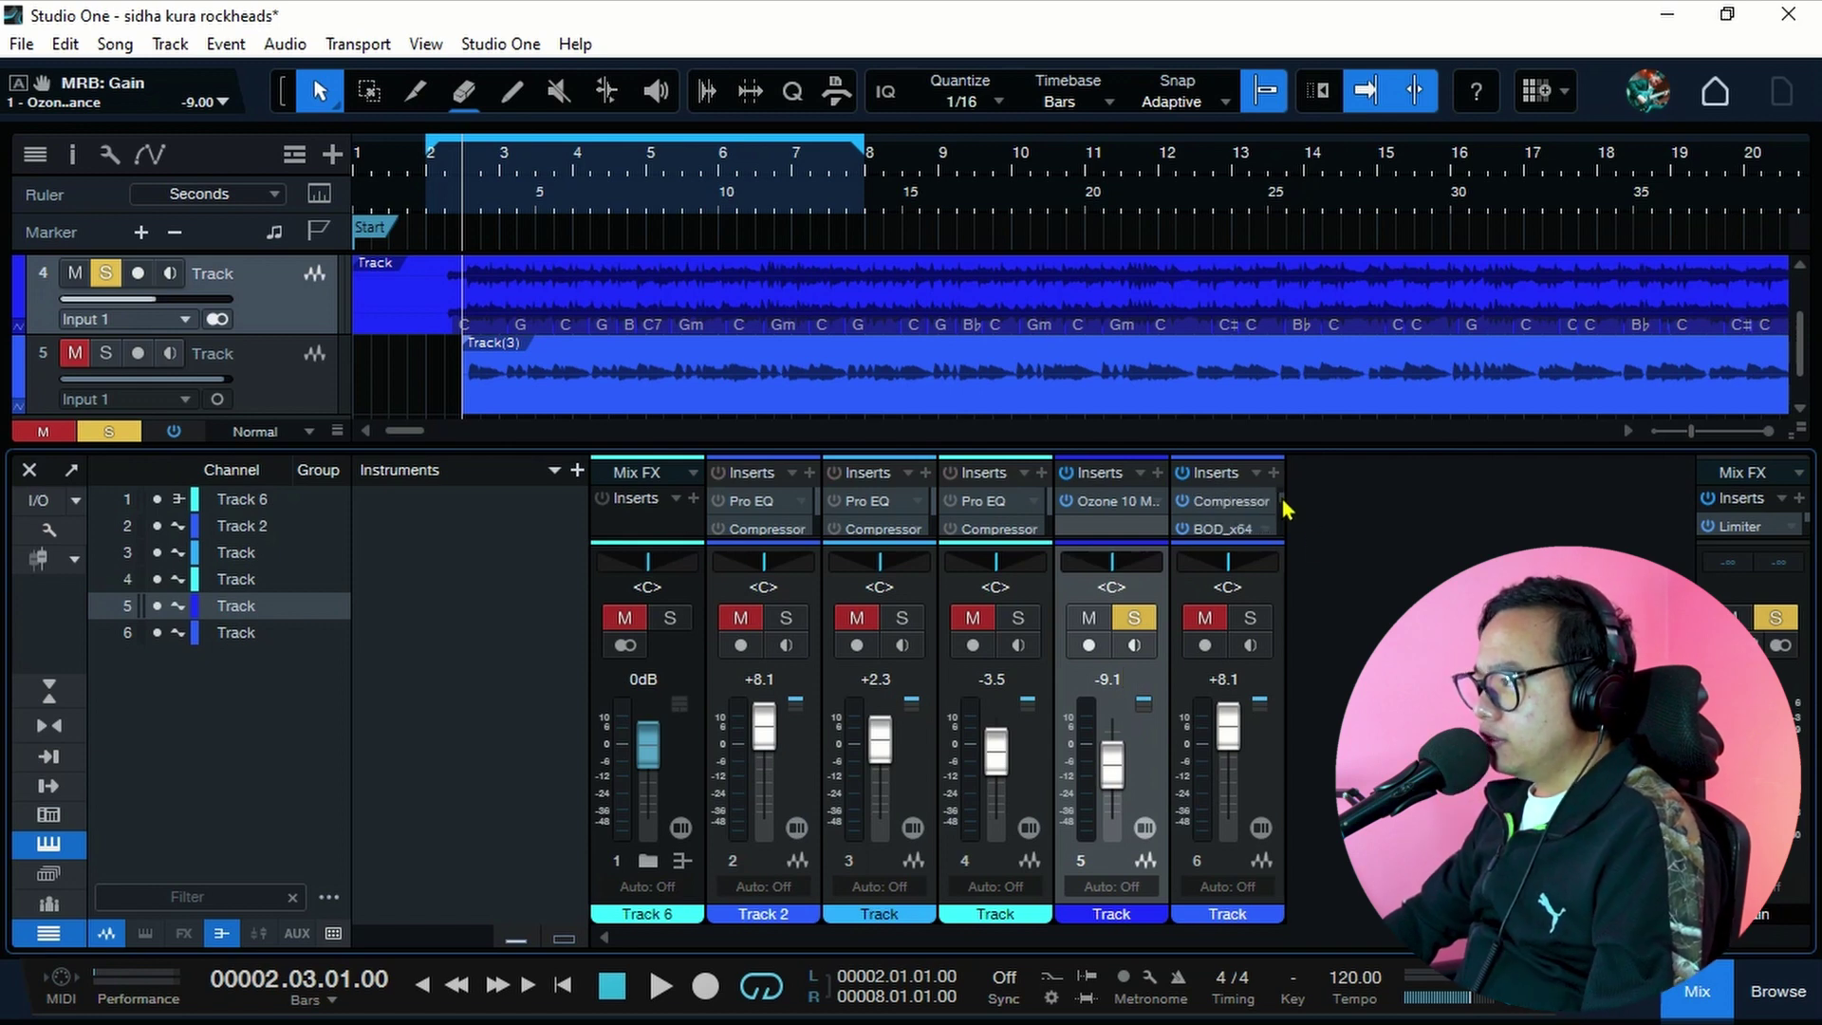
pyautogui.click(1221, 530)
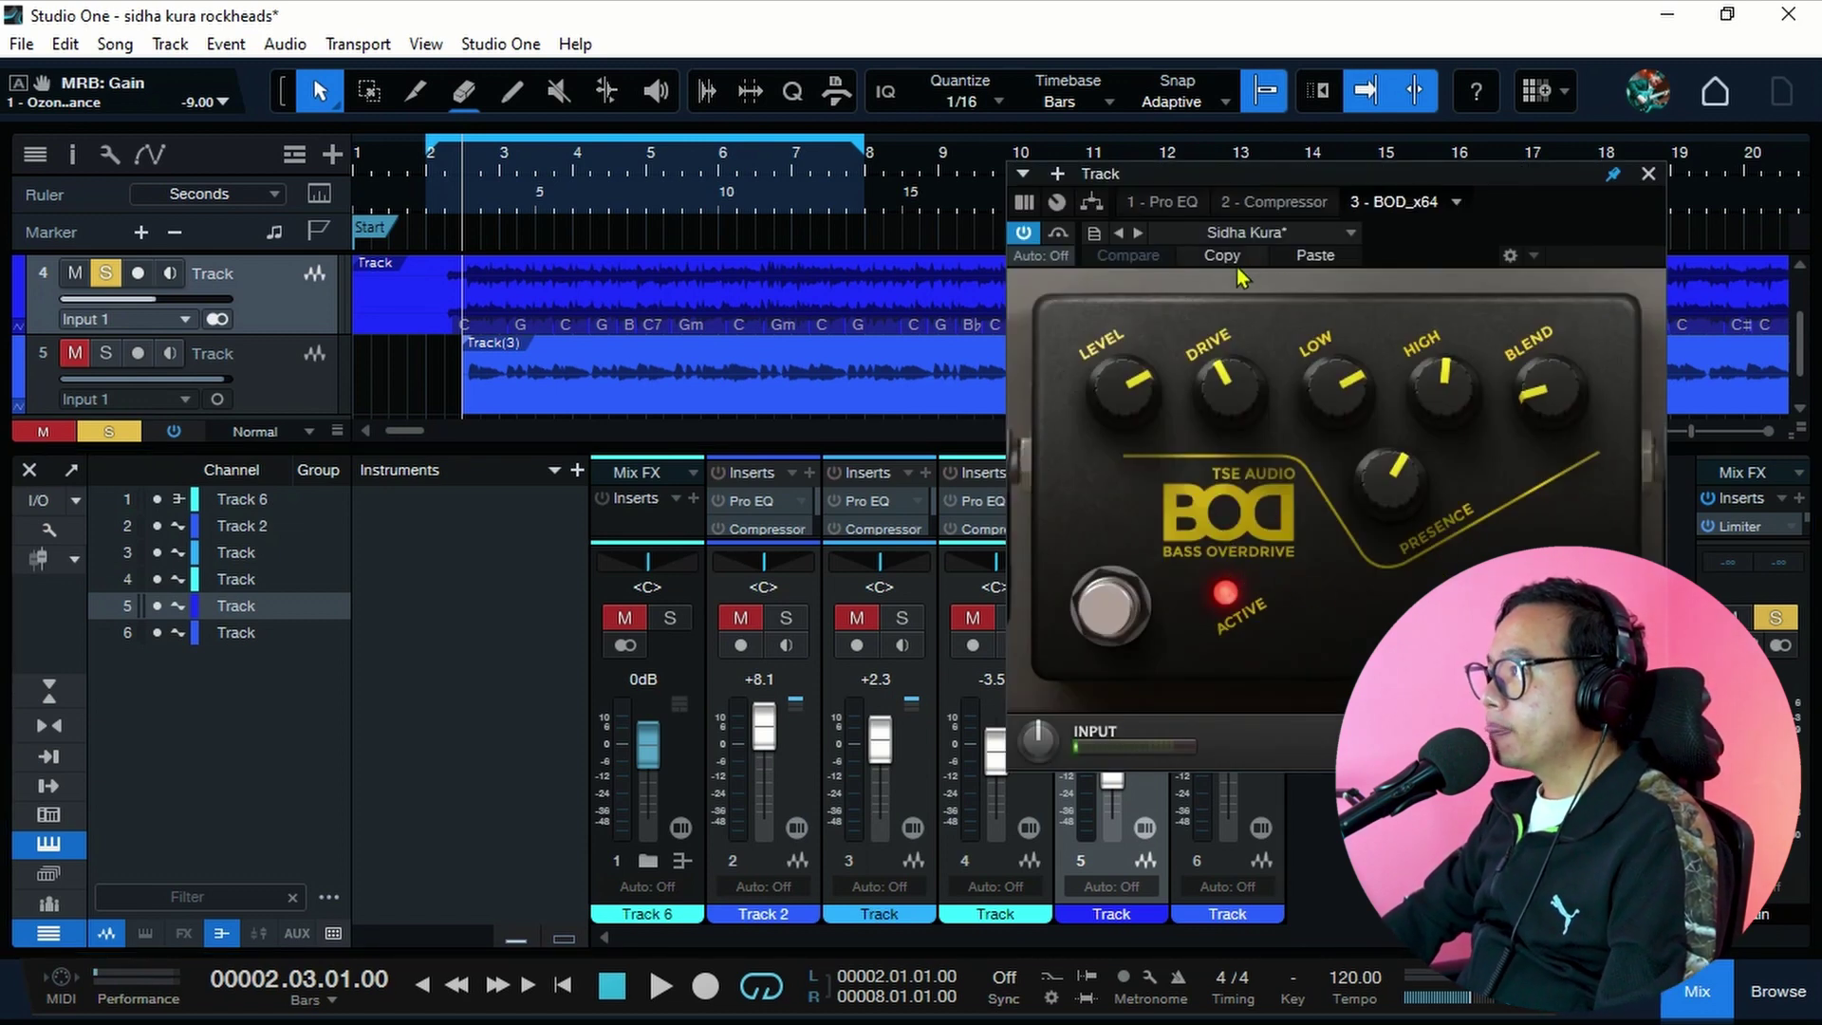
pyautogui.moveTo(1417, 182); pyautogui.dragTo(1098, 178)
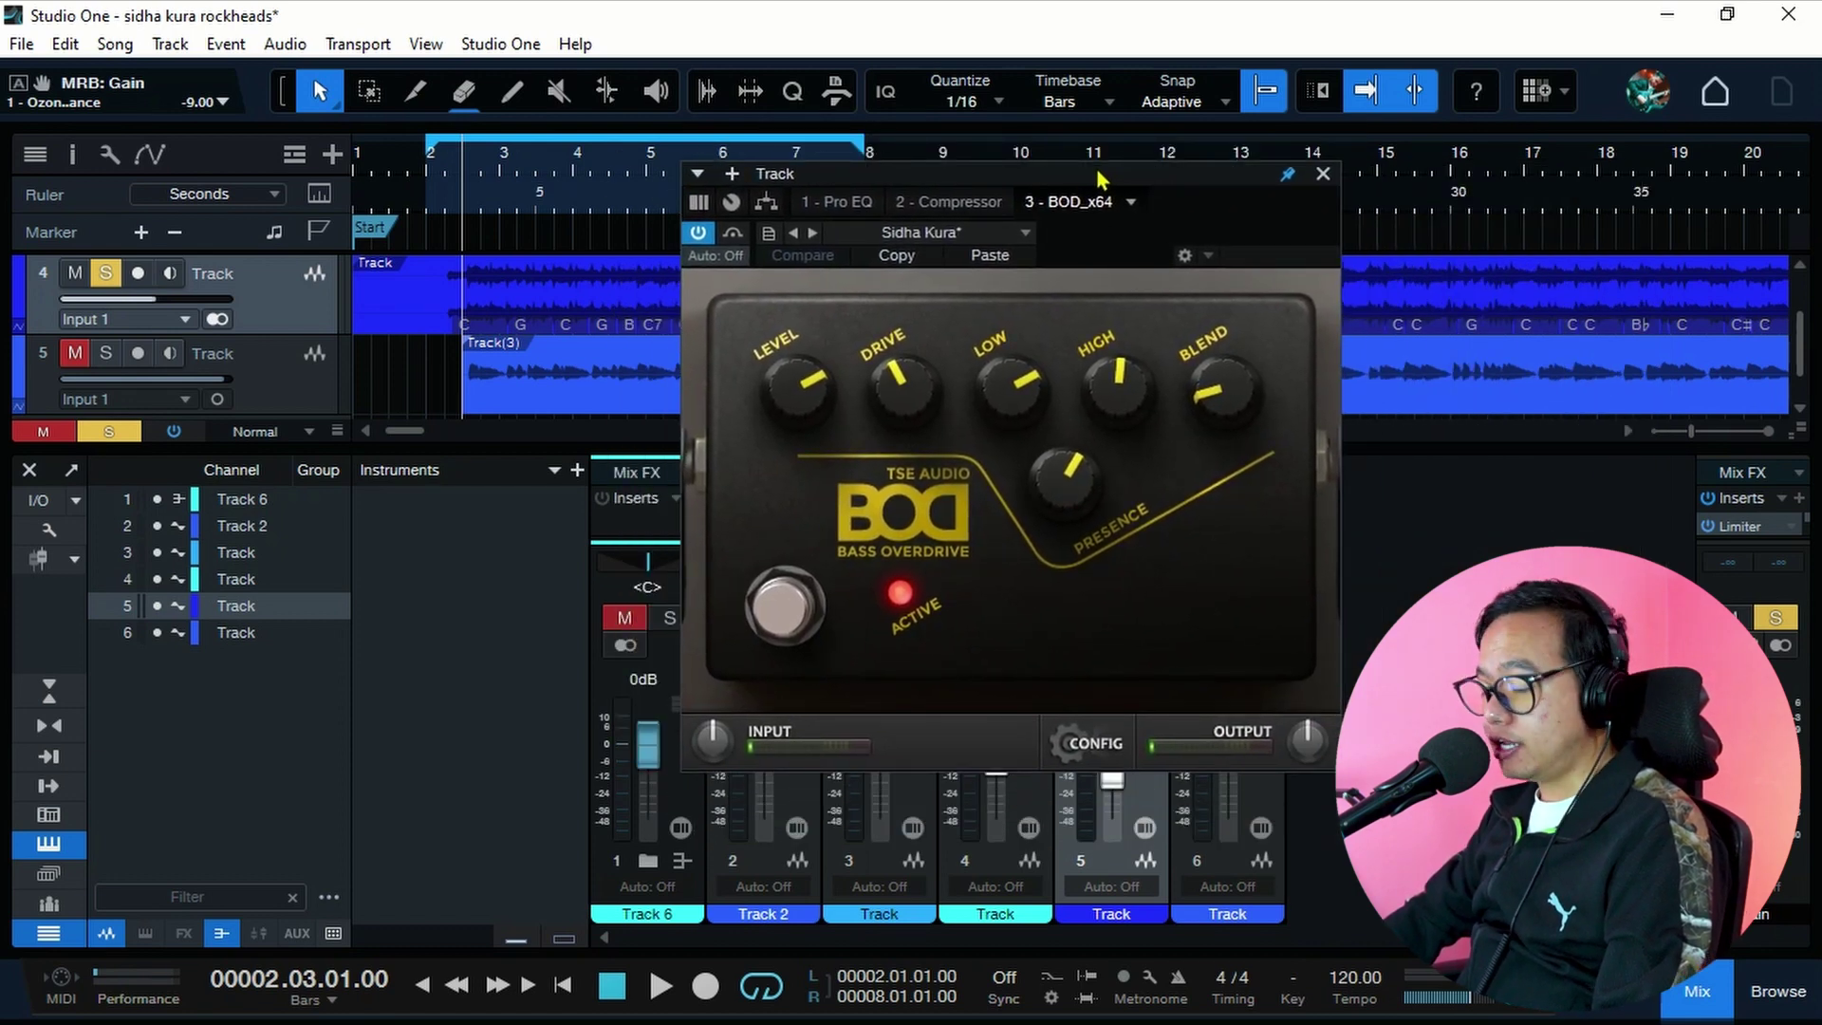
pyautogui.moveTo(1095, 168); pyautogui.dragTo(1125, 185)
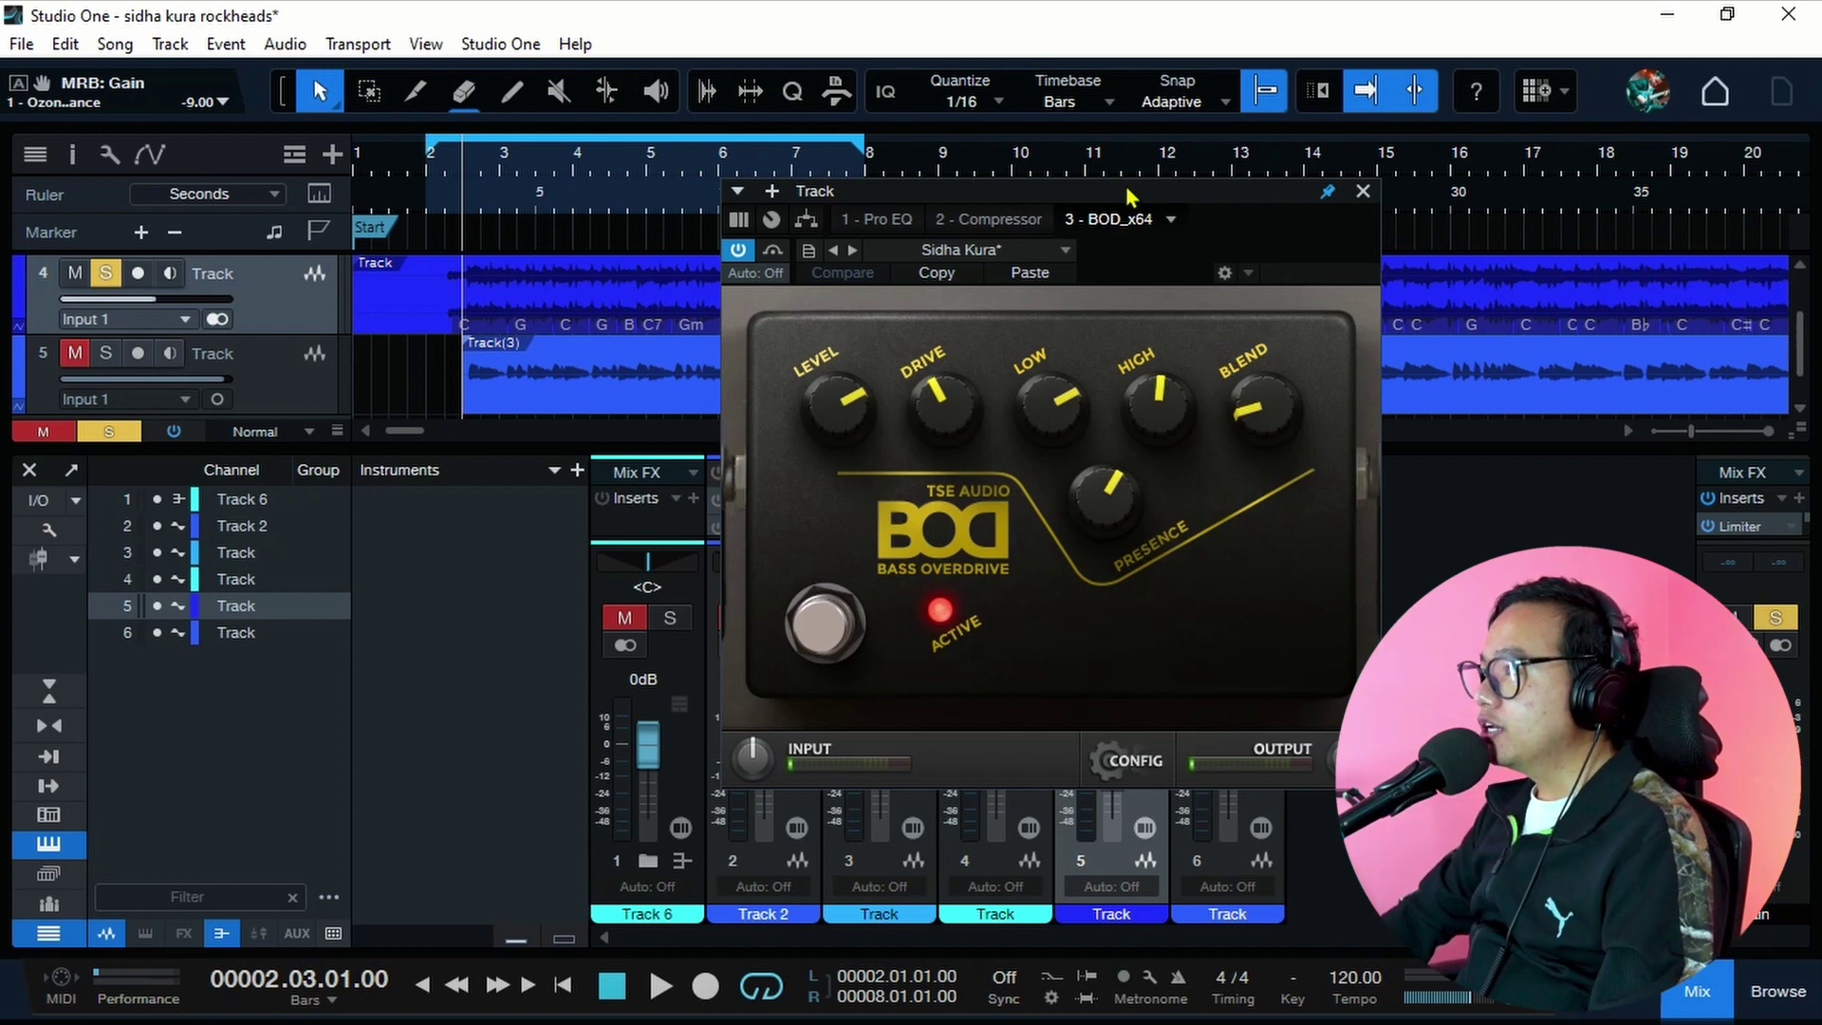
pyautogui.click(1363, 190)
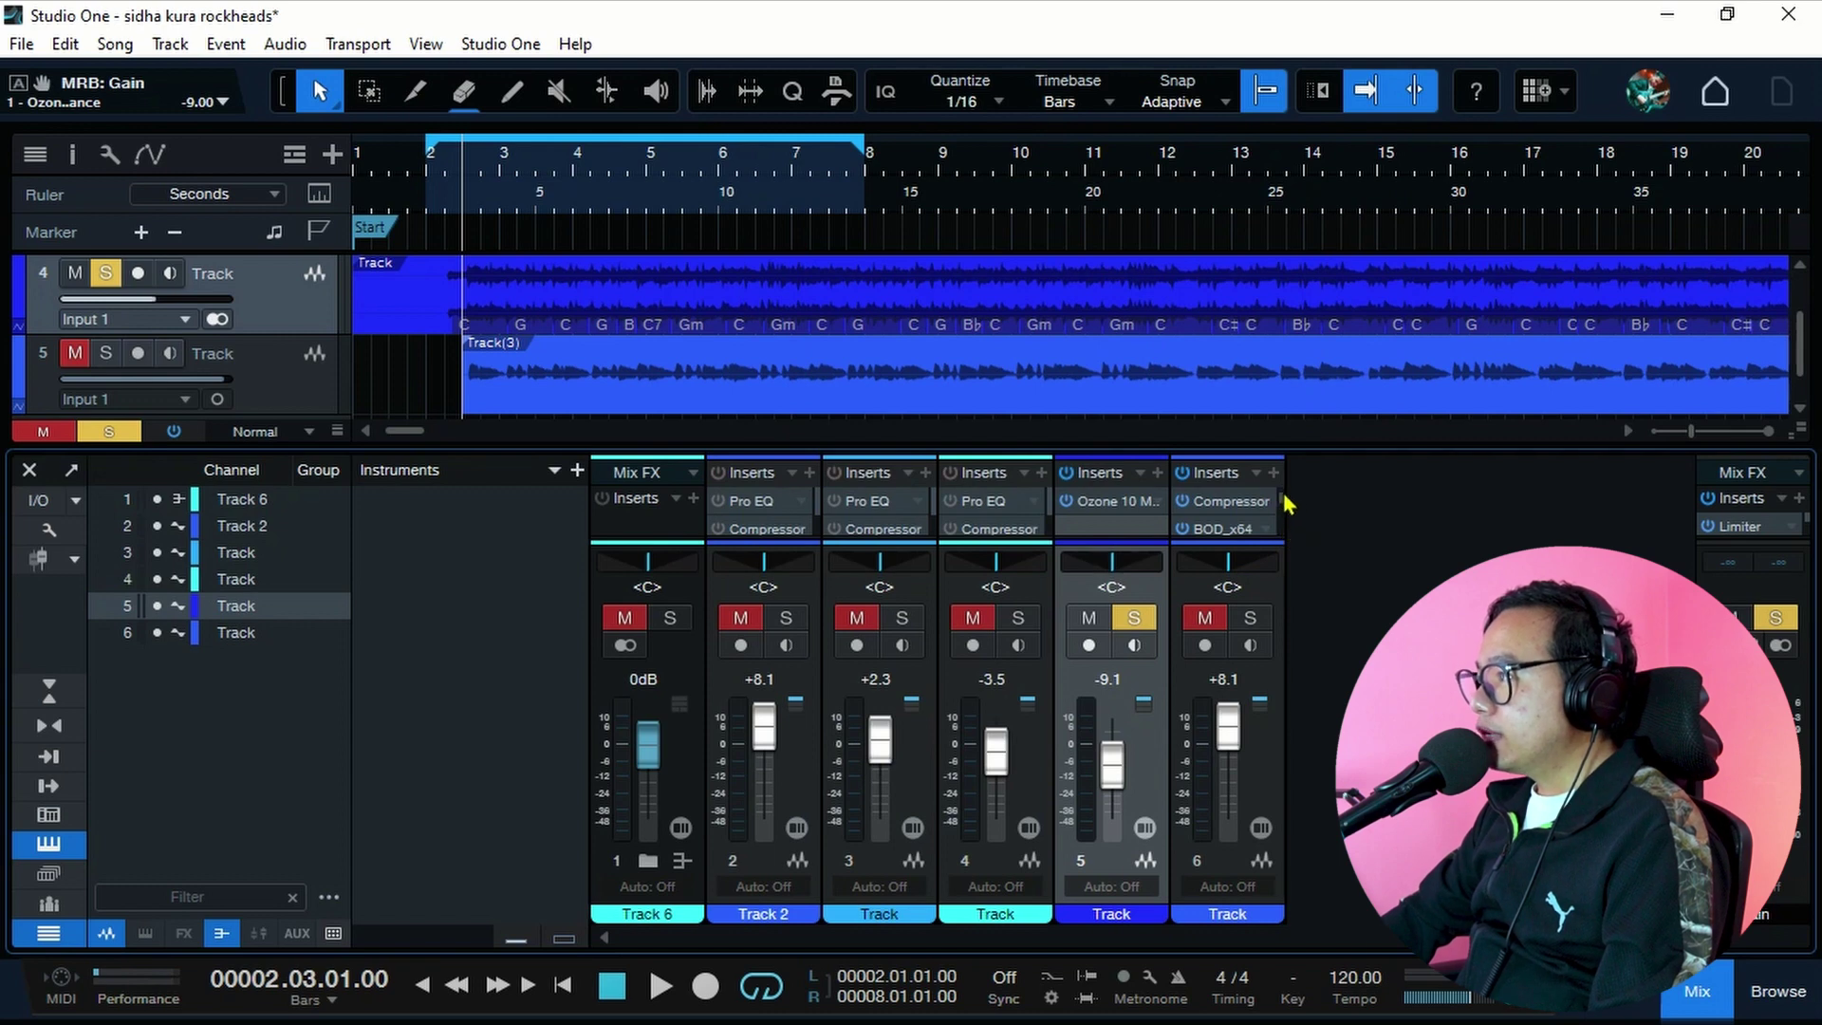
# Examine the Pro EQ band settings and curve on mixer channel 6
pyautogui.scroll(1, 1228, 517)
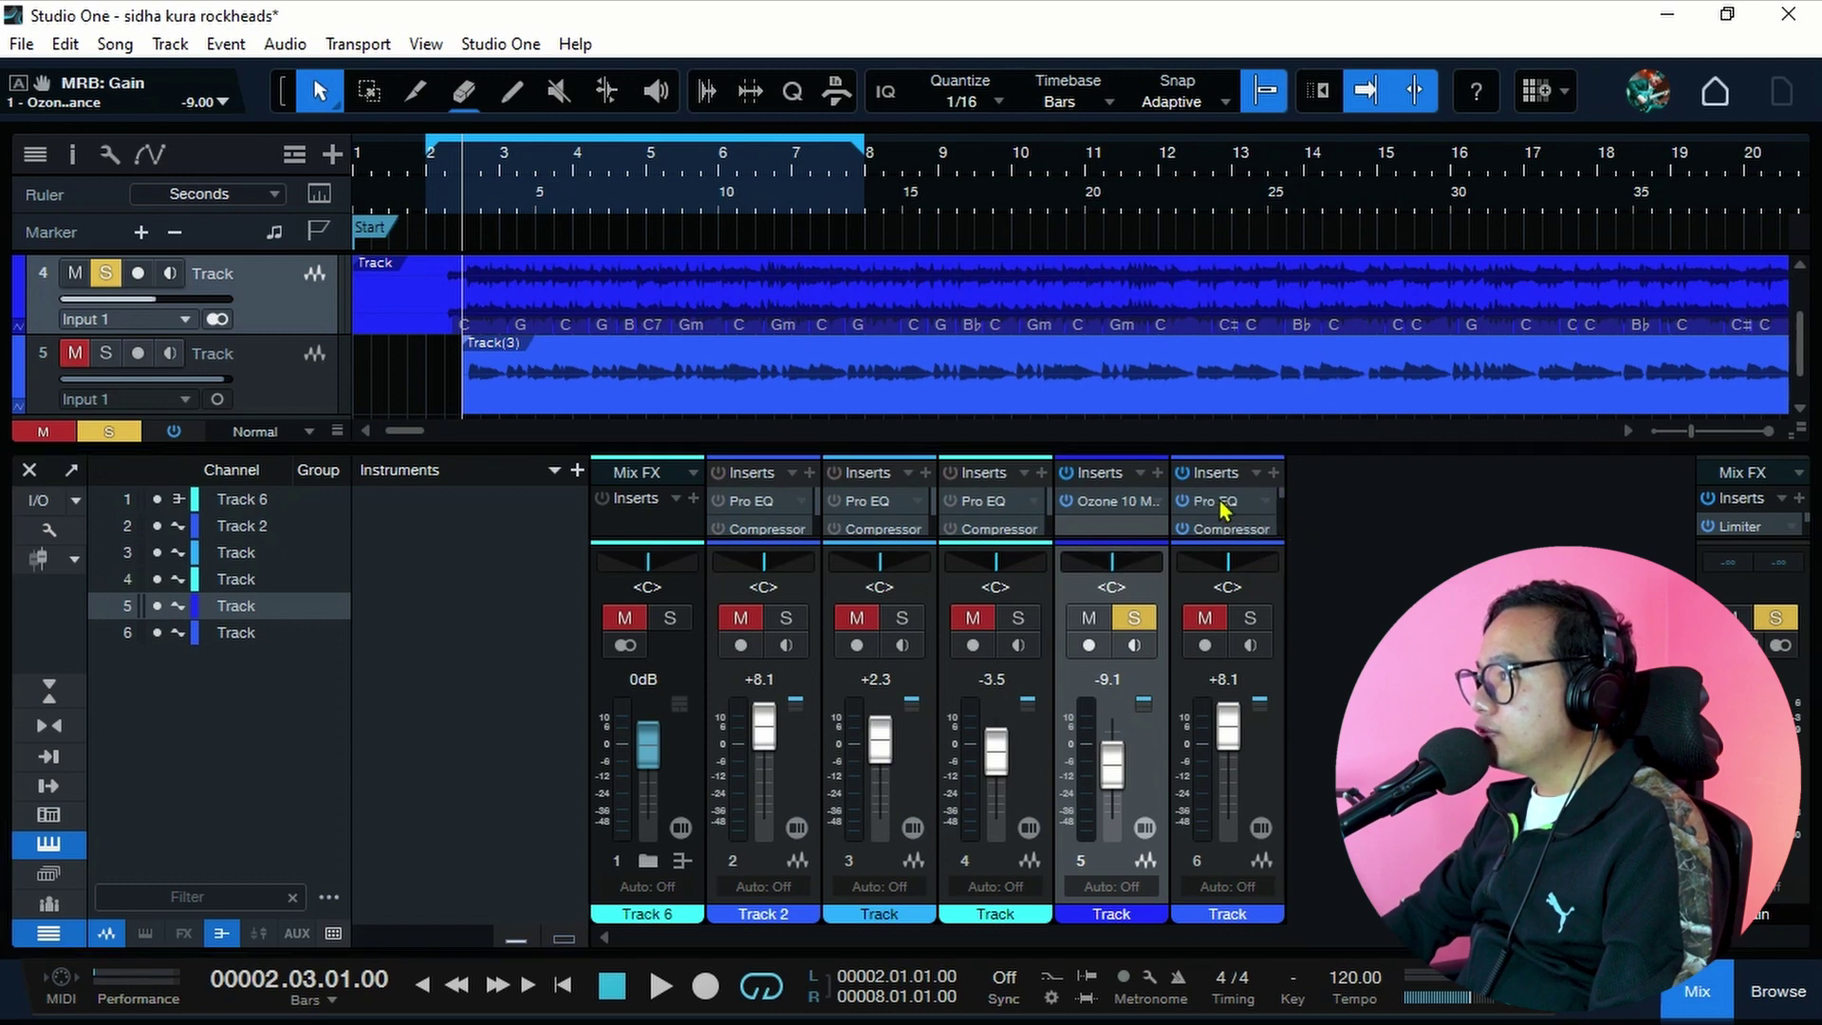
pyautogui.click(1229, 500)
pyautogui.moveTo(1007, 756); pyautogui.dragTo(1032, 50)
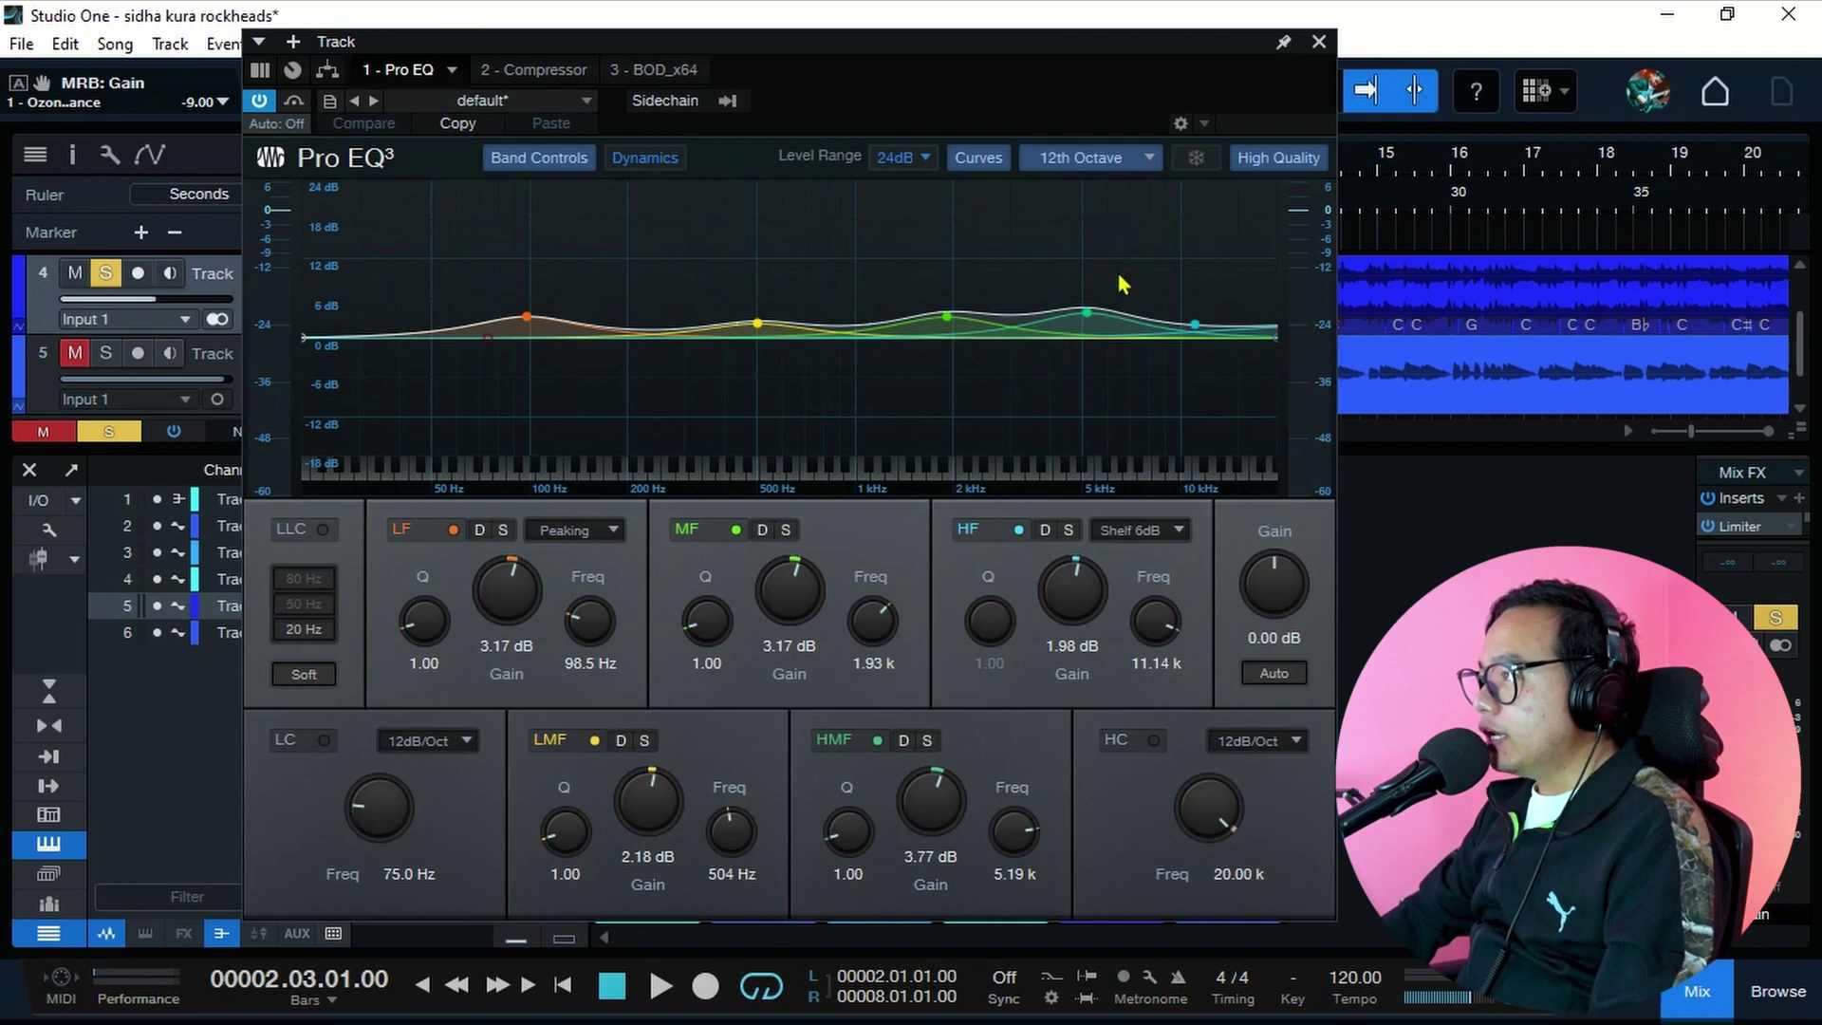
pyautogui.moveTo(1055, 65); pyautogui.dragTo(1194, 469)
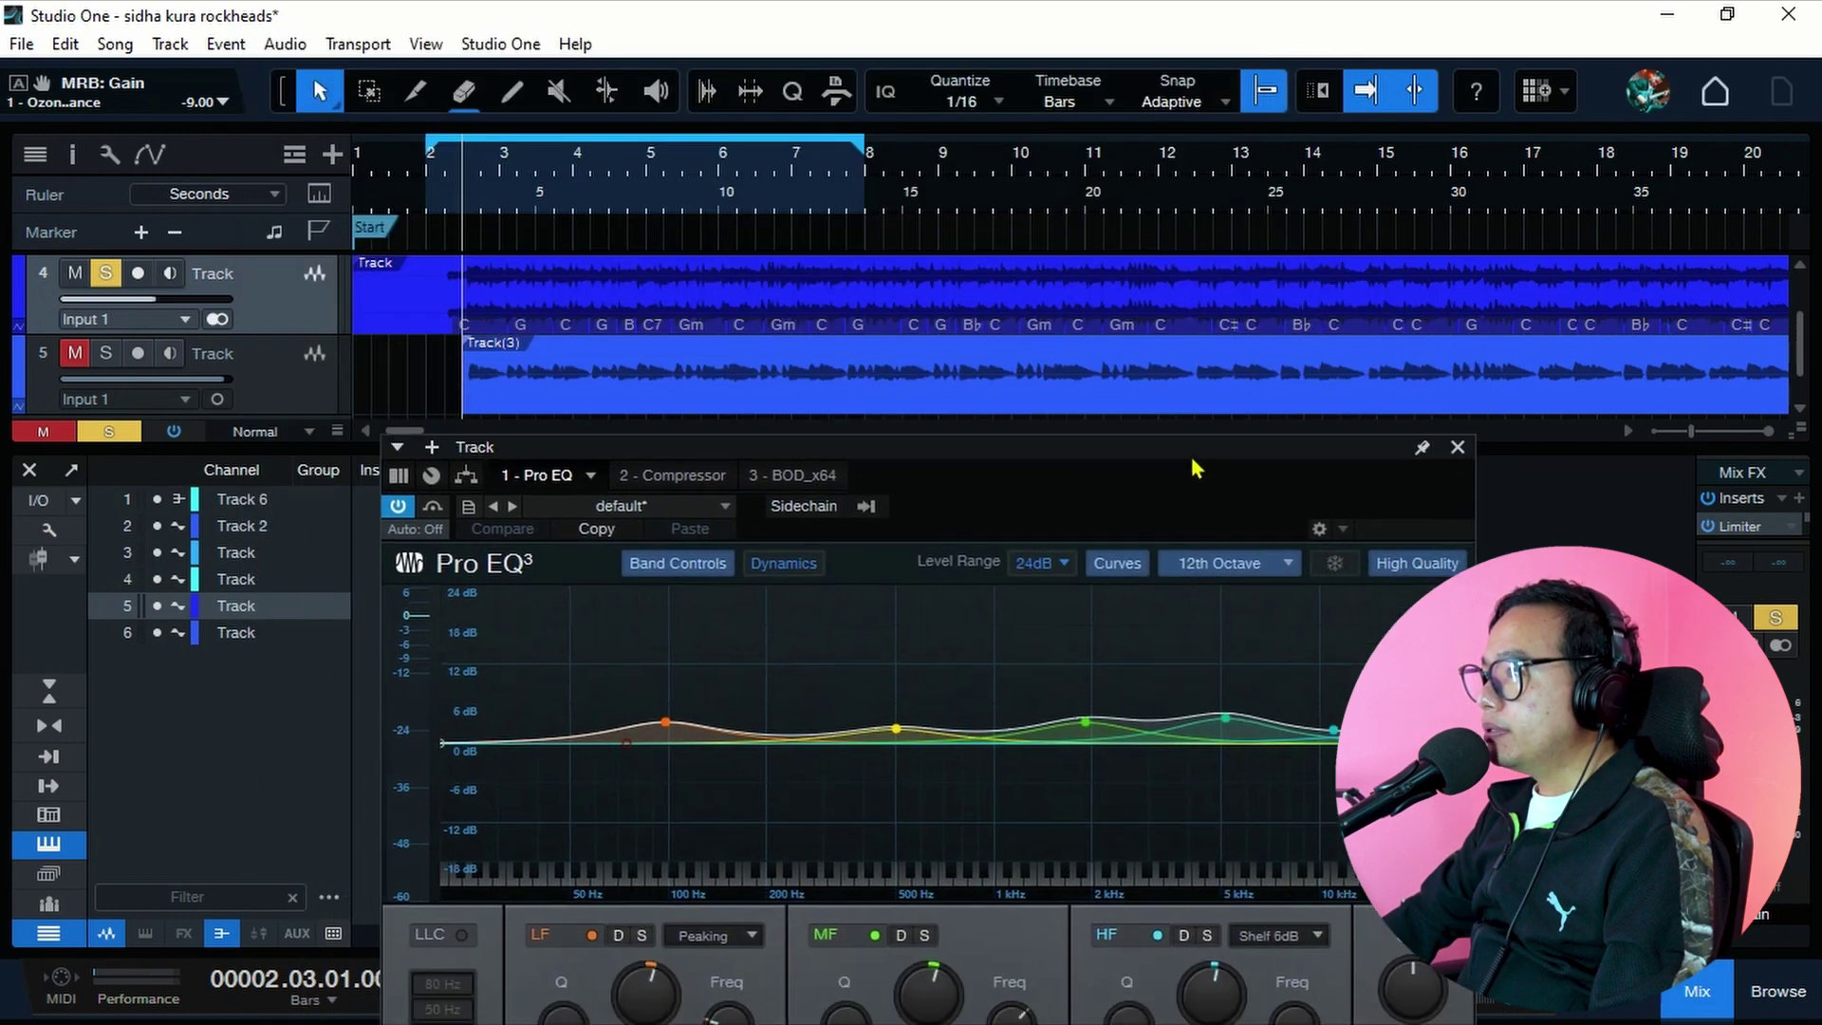
# Solo track 5, mute track 4, and play the soloed track with its inserts bypassed
pyautogui.click(105, 353)
pyautogui.click(75, 273)
pyautogui.moveTo(882, 450); pyautogui.dragTo(685, 681)
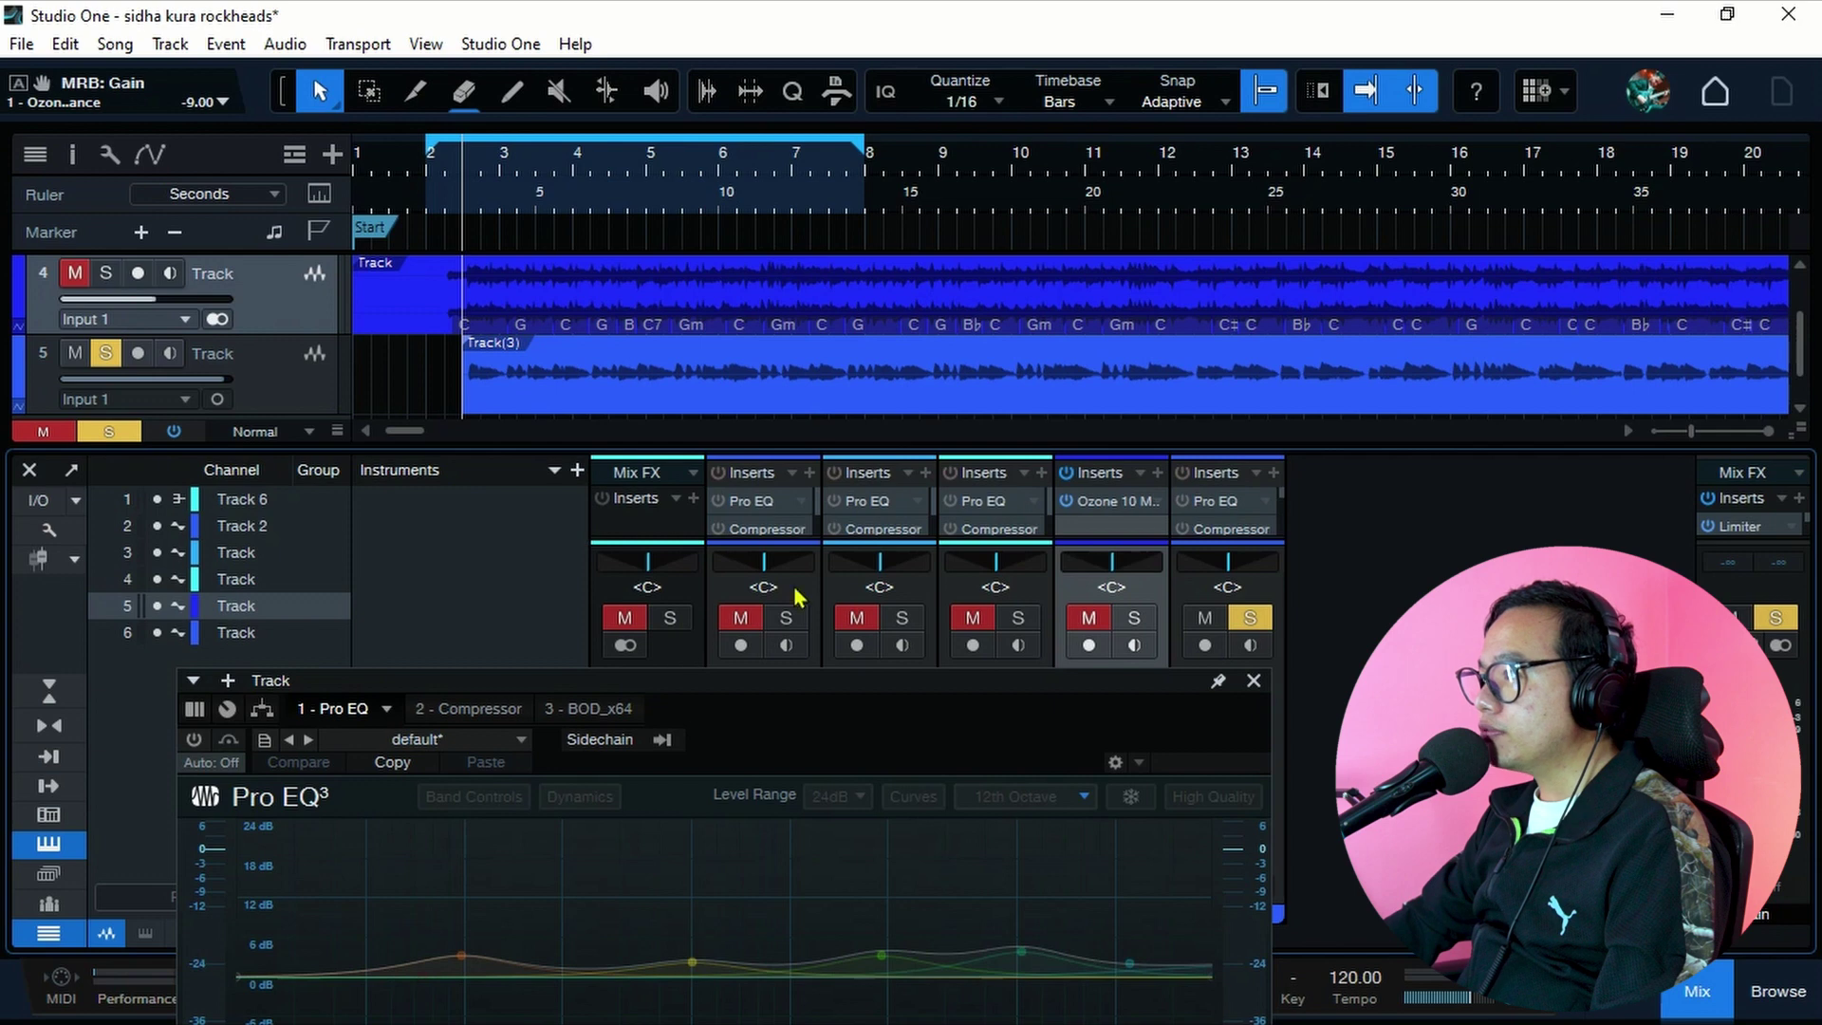
pyautogui.click(1254, 680)
pyautogui.press('space')
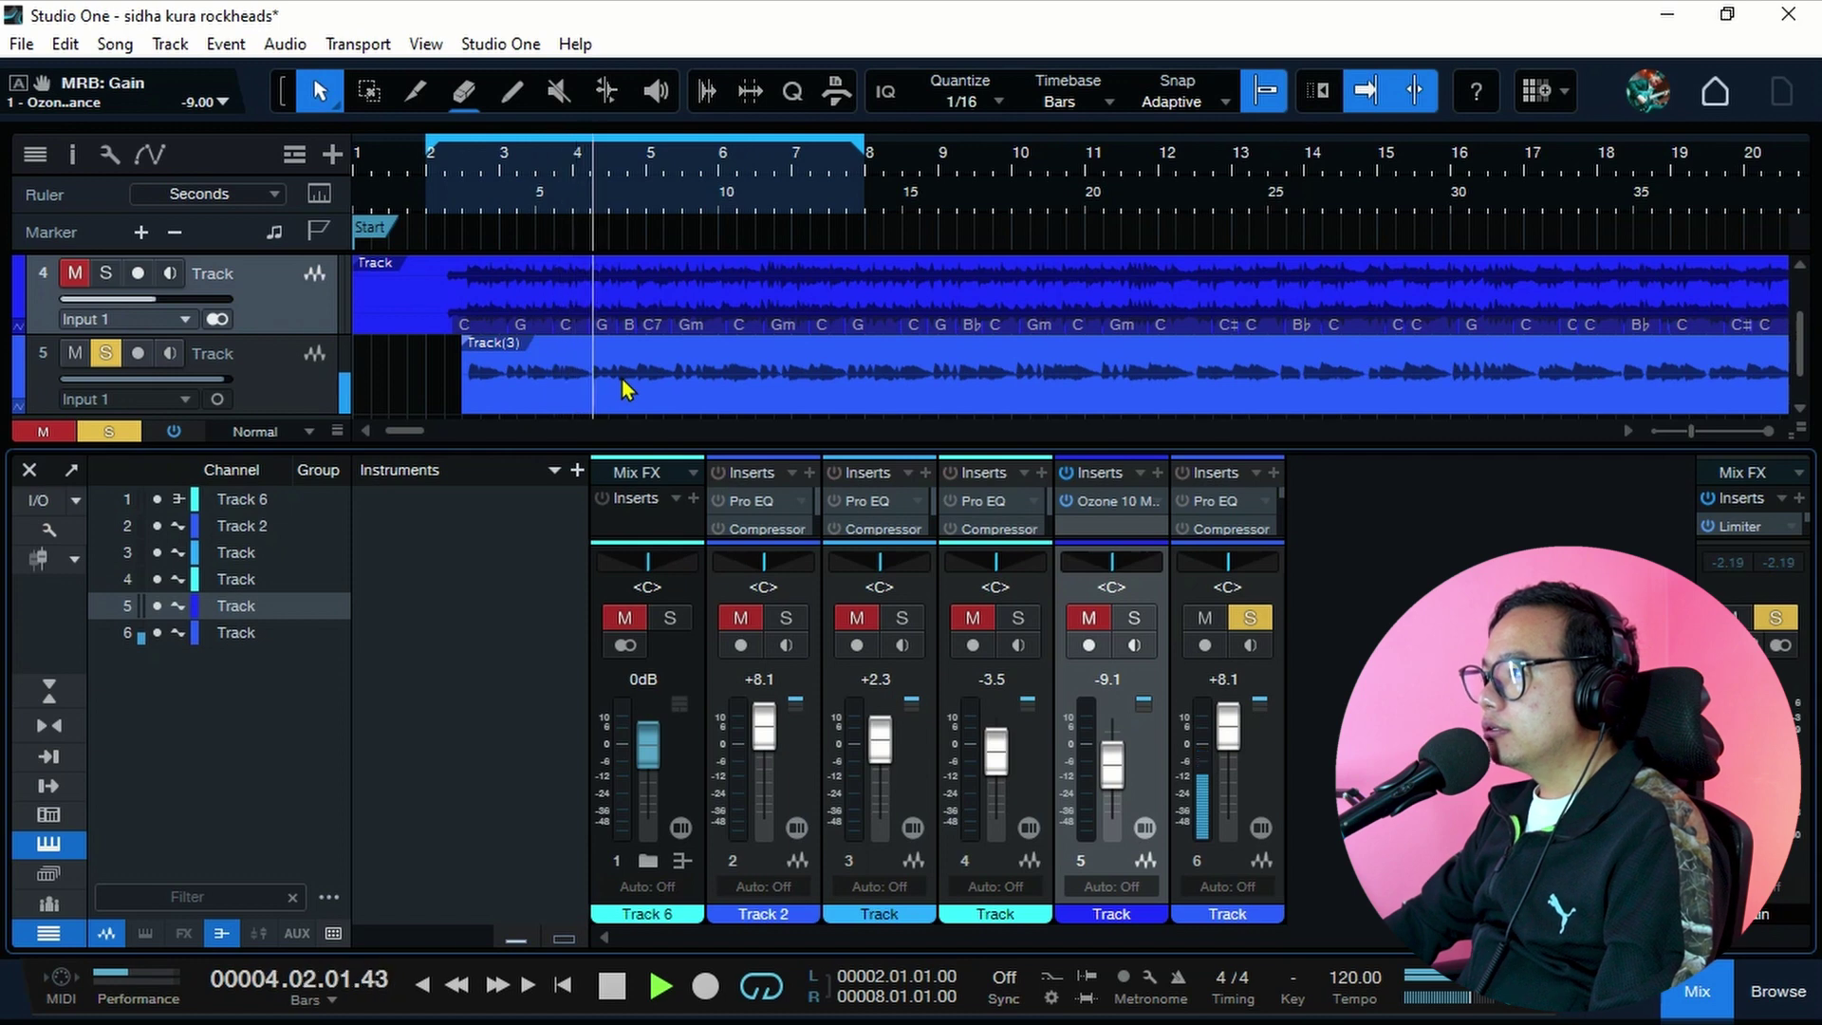
pyautogui.press('space')
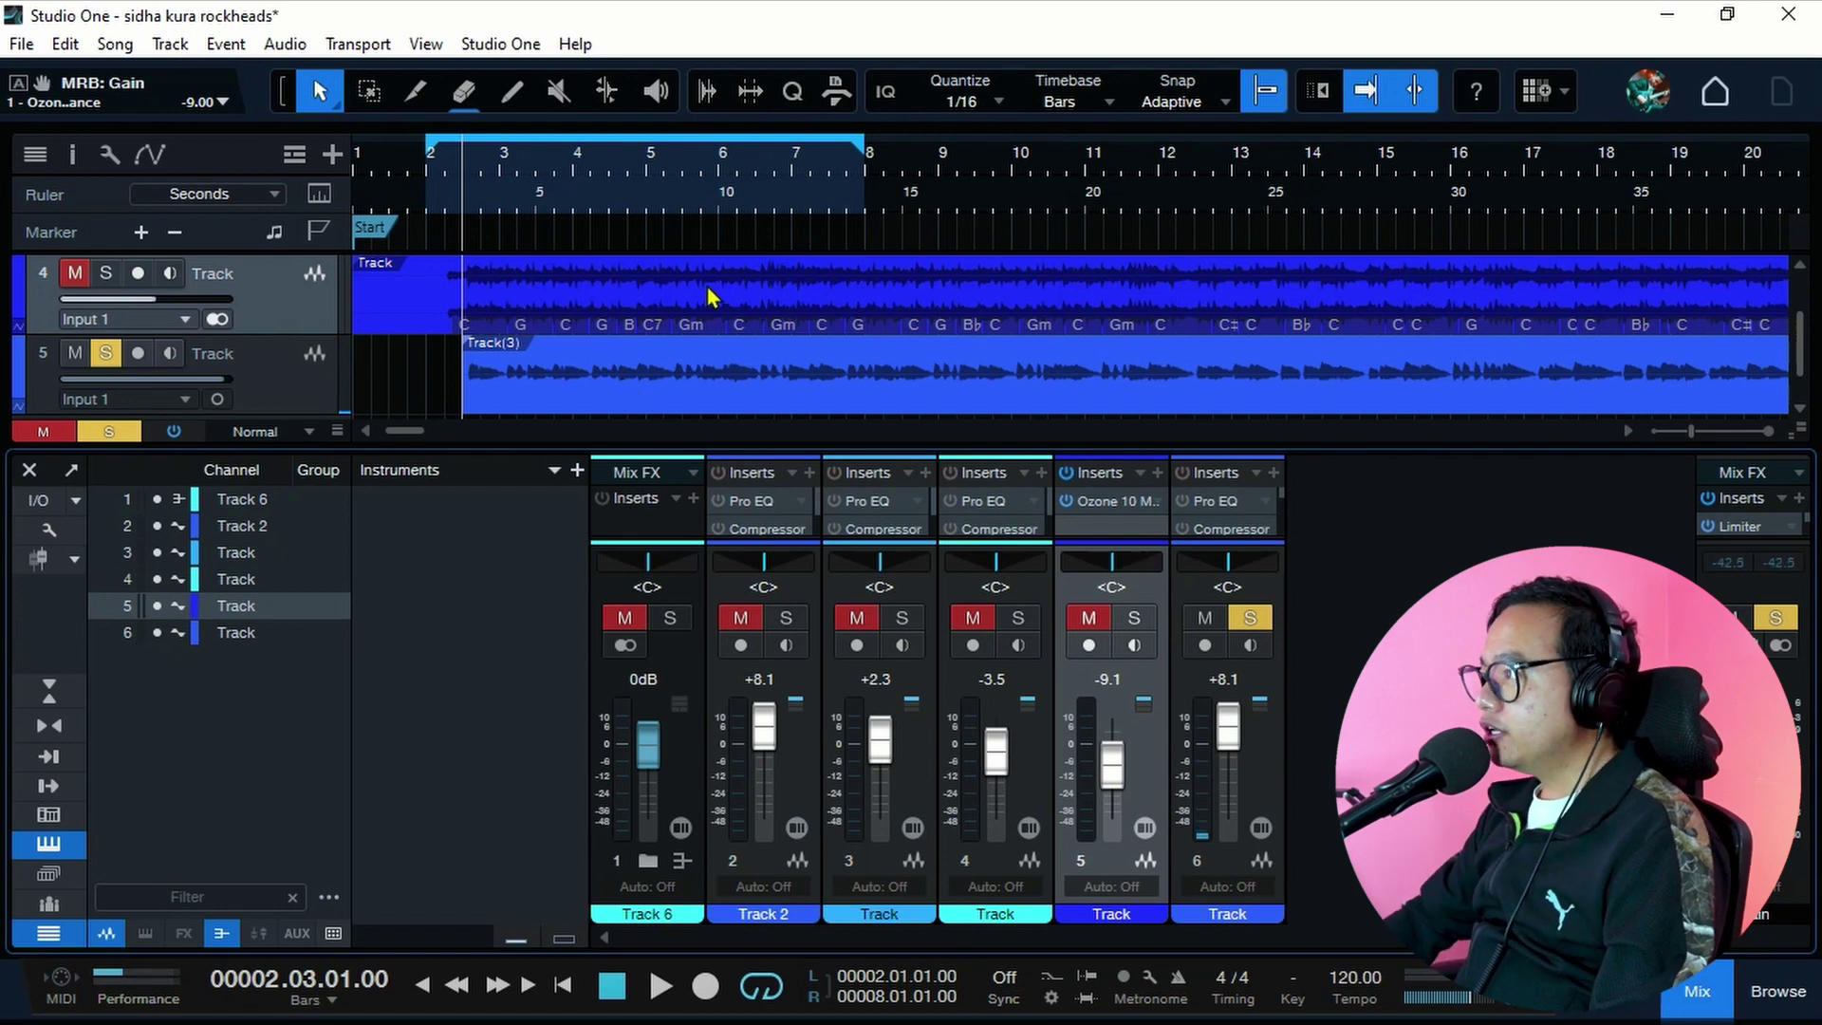
# Activate Pro EQ on mixer channel 6 and compare the soloed track with and without it during playback
pyautogui.click(1231, 508)
pyautogui.moveTo(806, 693); pyautogui.dragTo(1328, 176)
pyautogui.press('space')
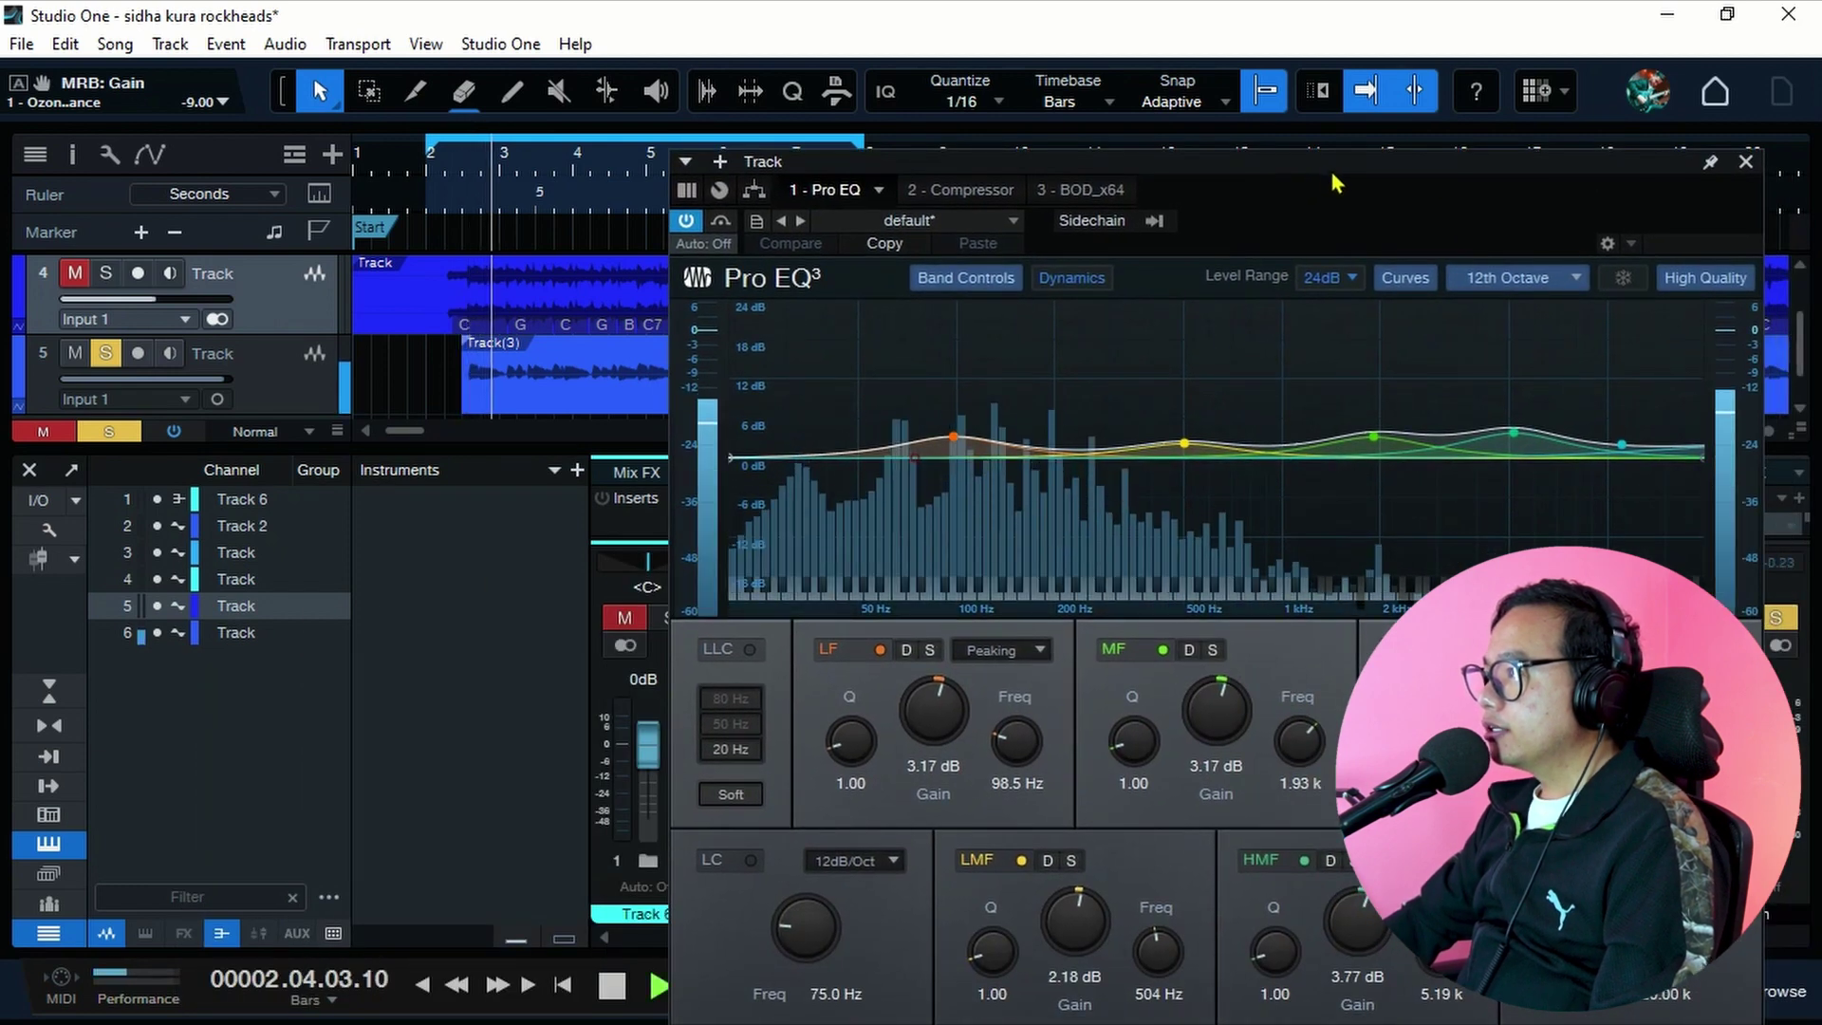
pyautogui.click(686, 222)
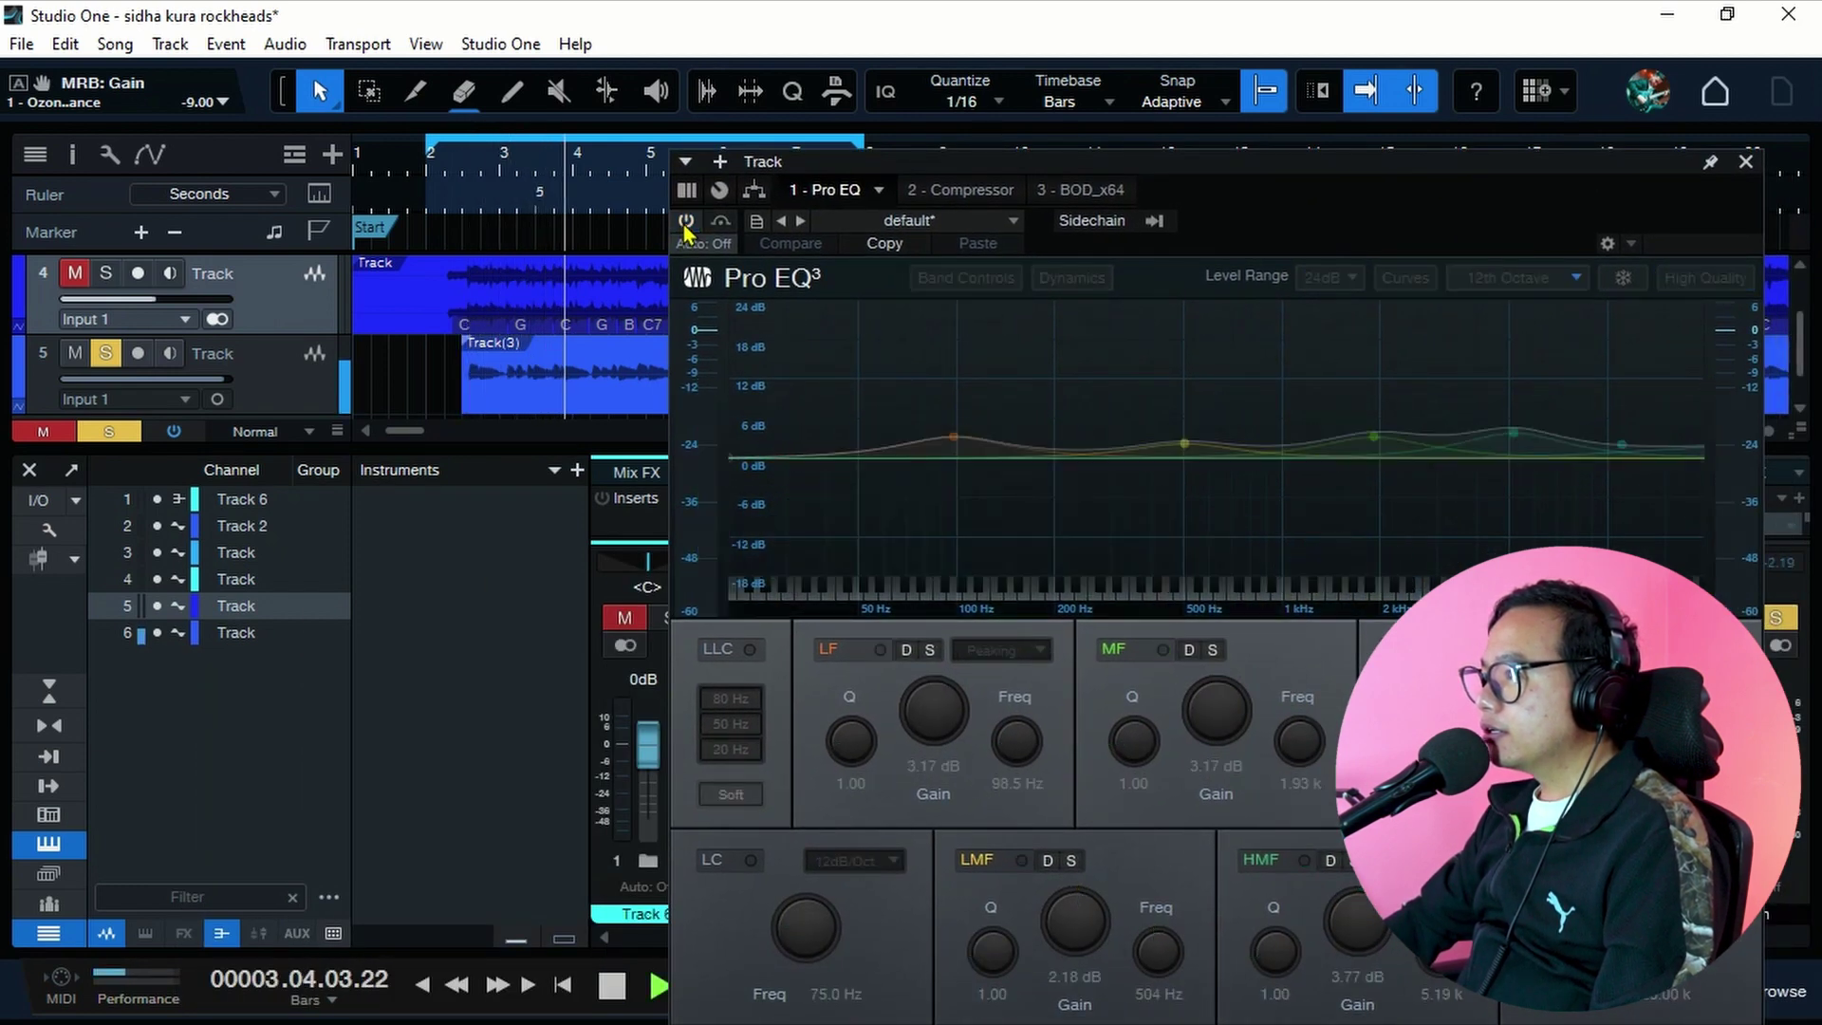
pyautogui.click(686, 222)
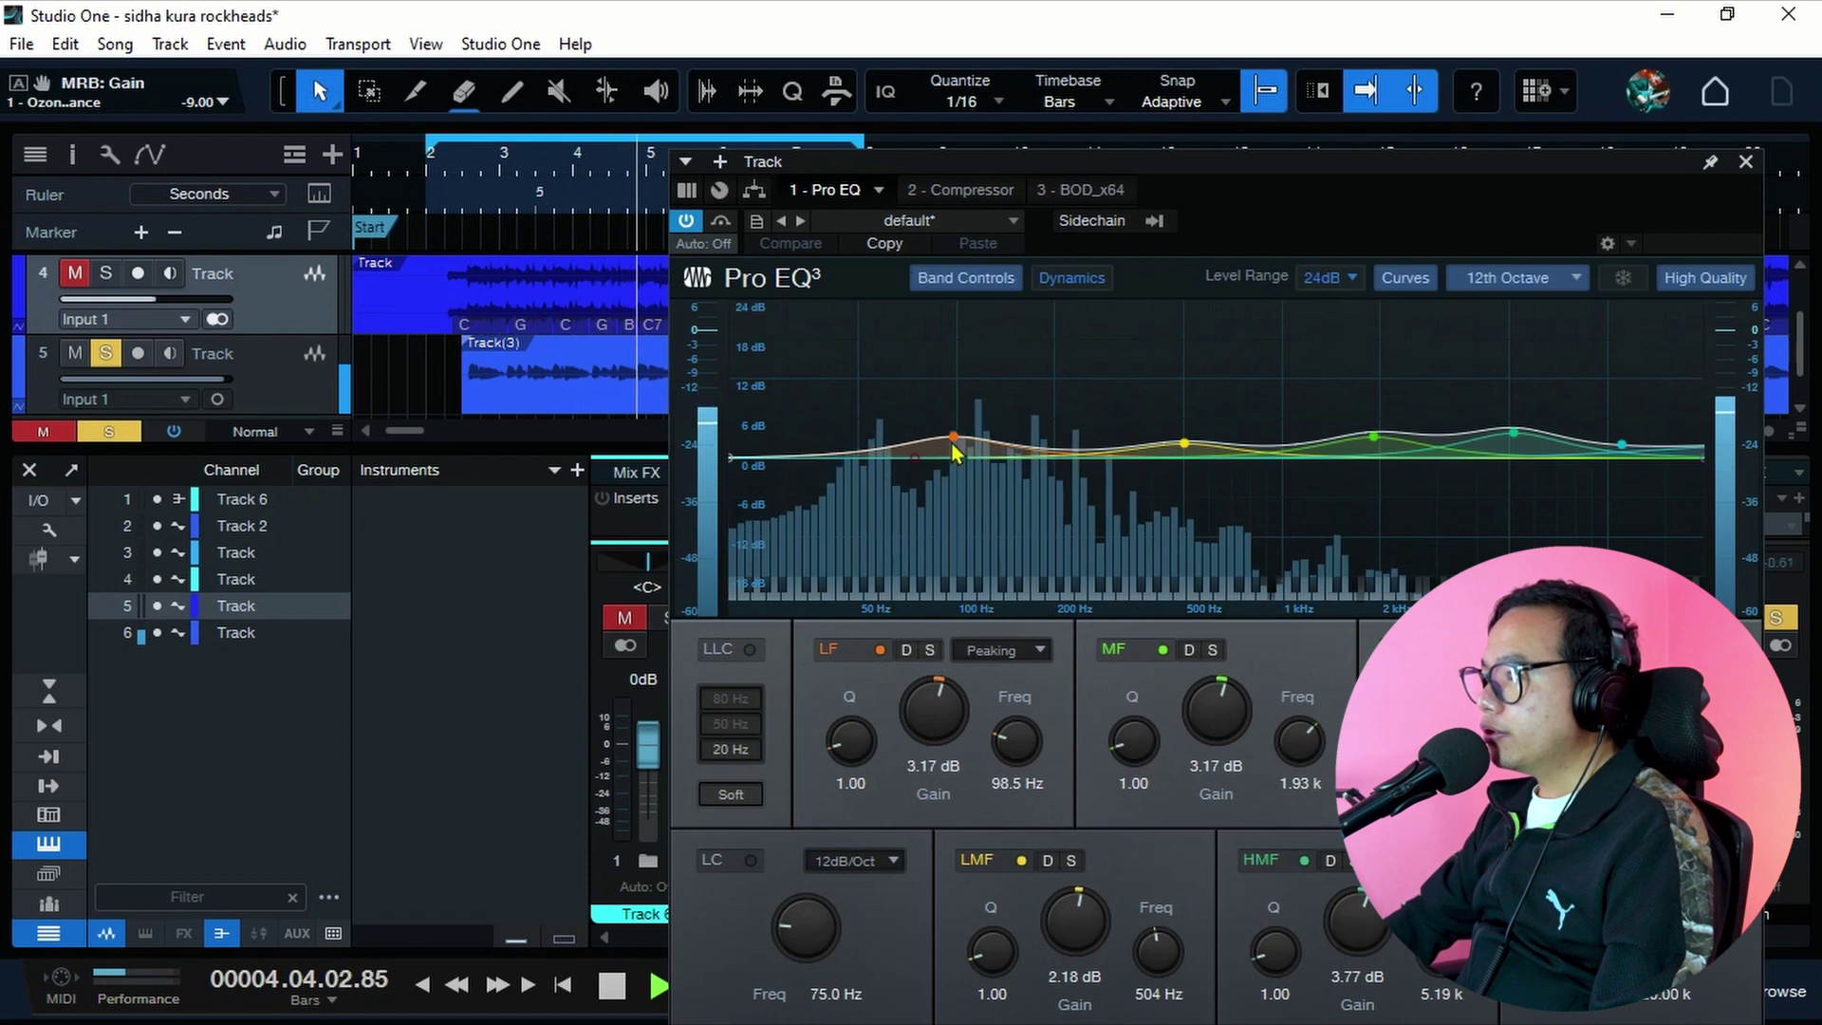
pyautogui.press('space')
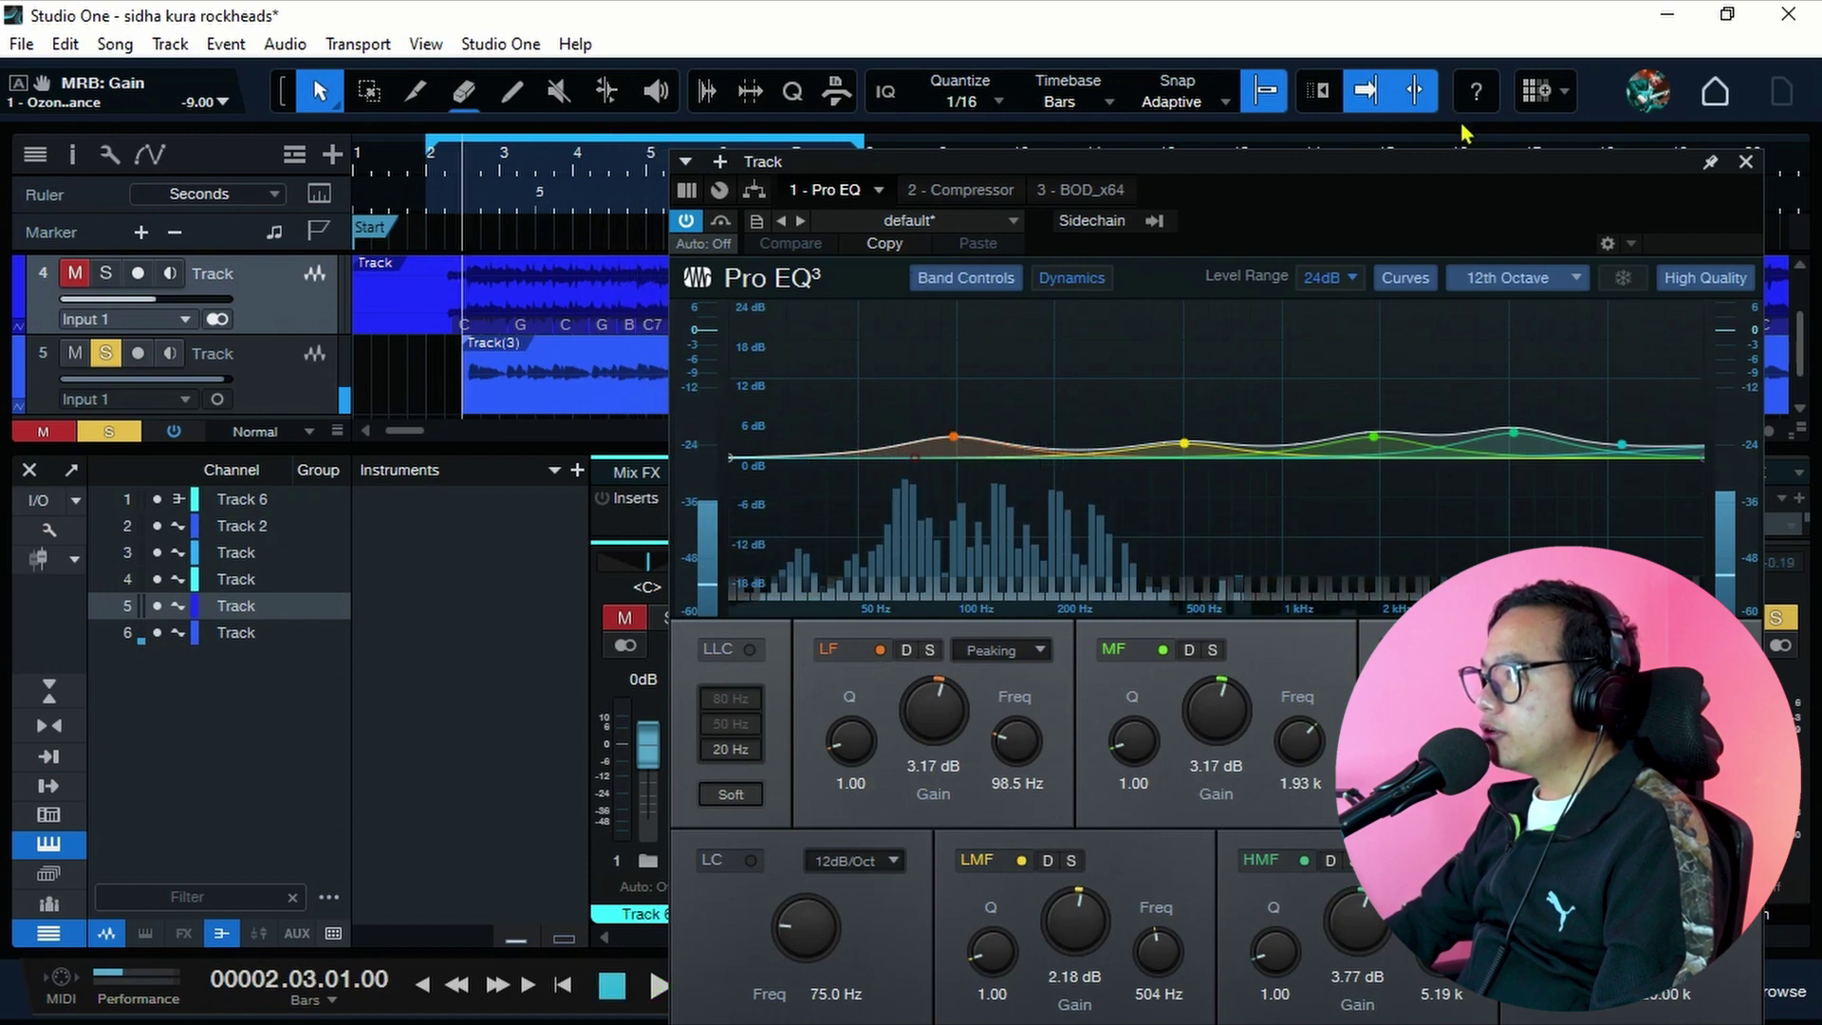
pyautogui.moveTo(1439, 163); pyautogui.dragTo(912, 100)
pyautogui.click(1219, 100)
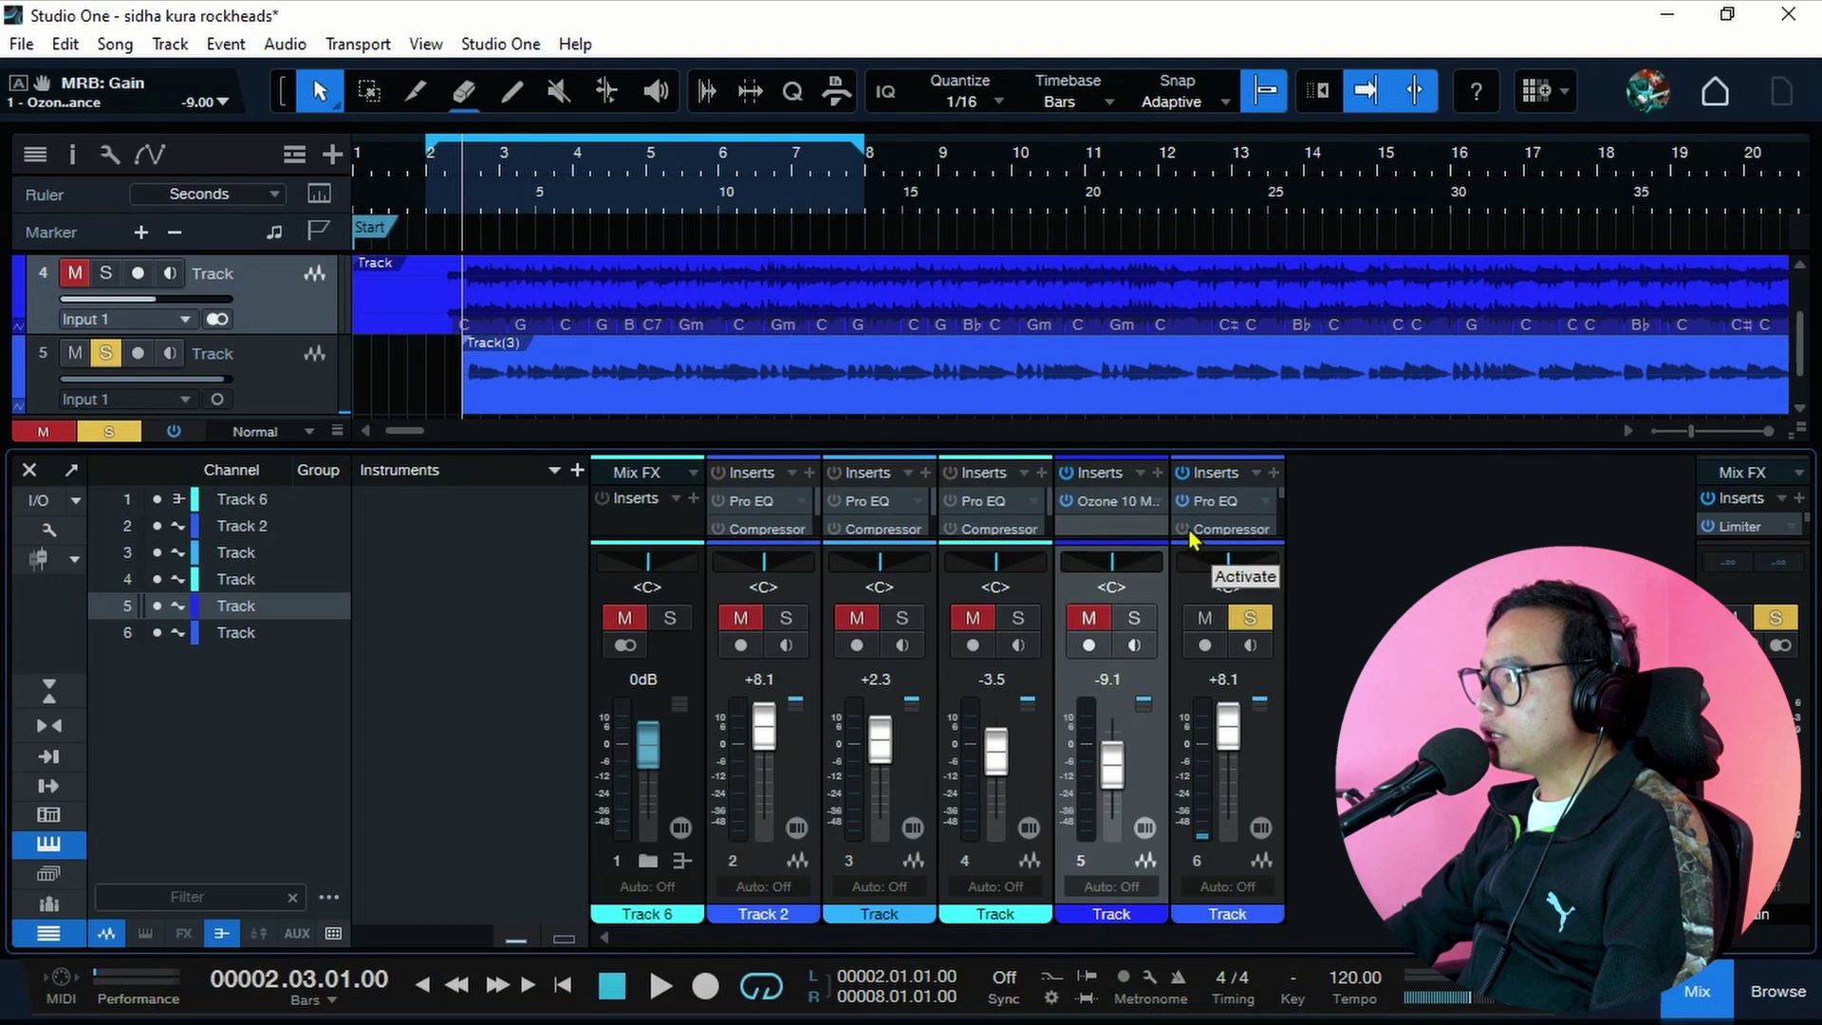
# Activate the Compressor on mixer channel 6 and compare the soloed track with and without compression during playback
pyautogui.press('space')
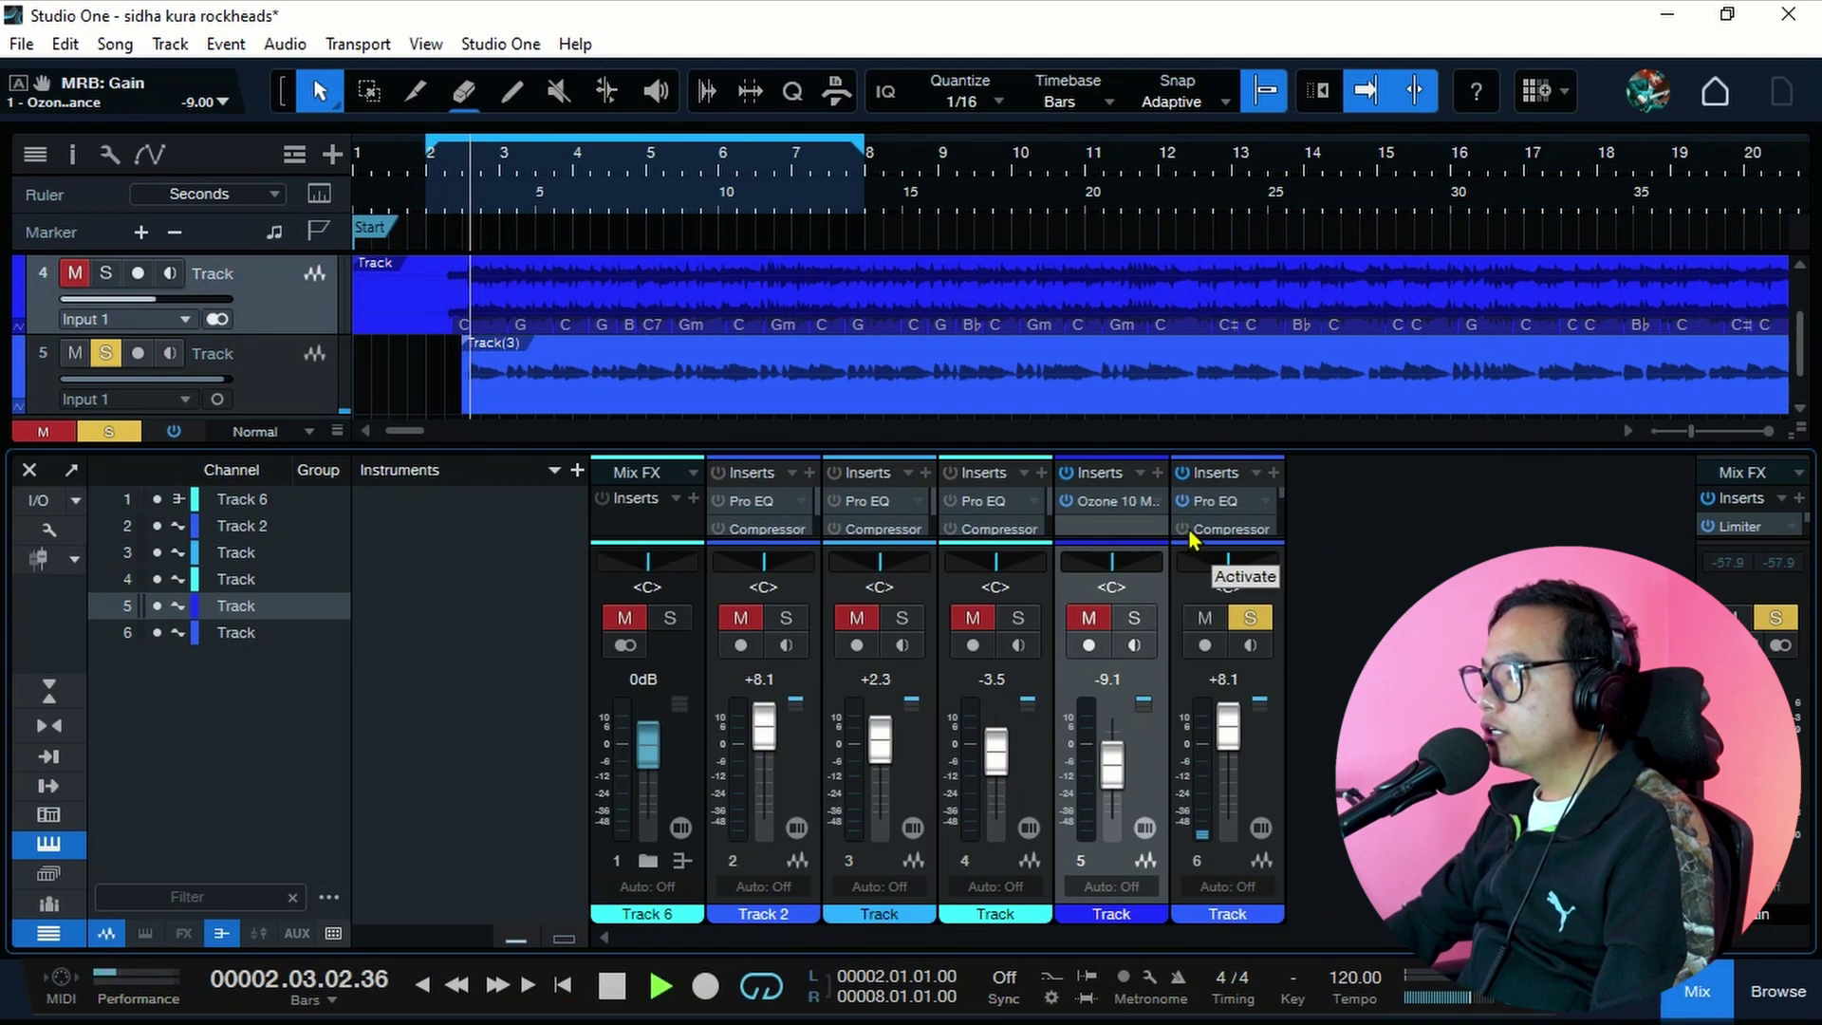
pyautogui.click(1207, 531)
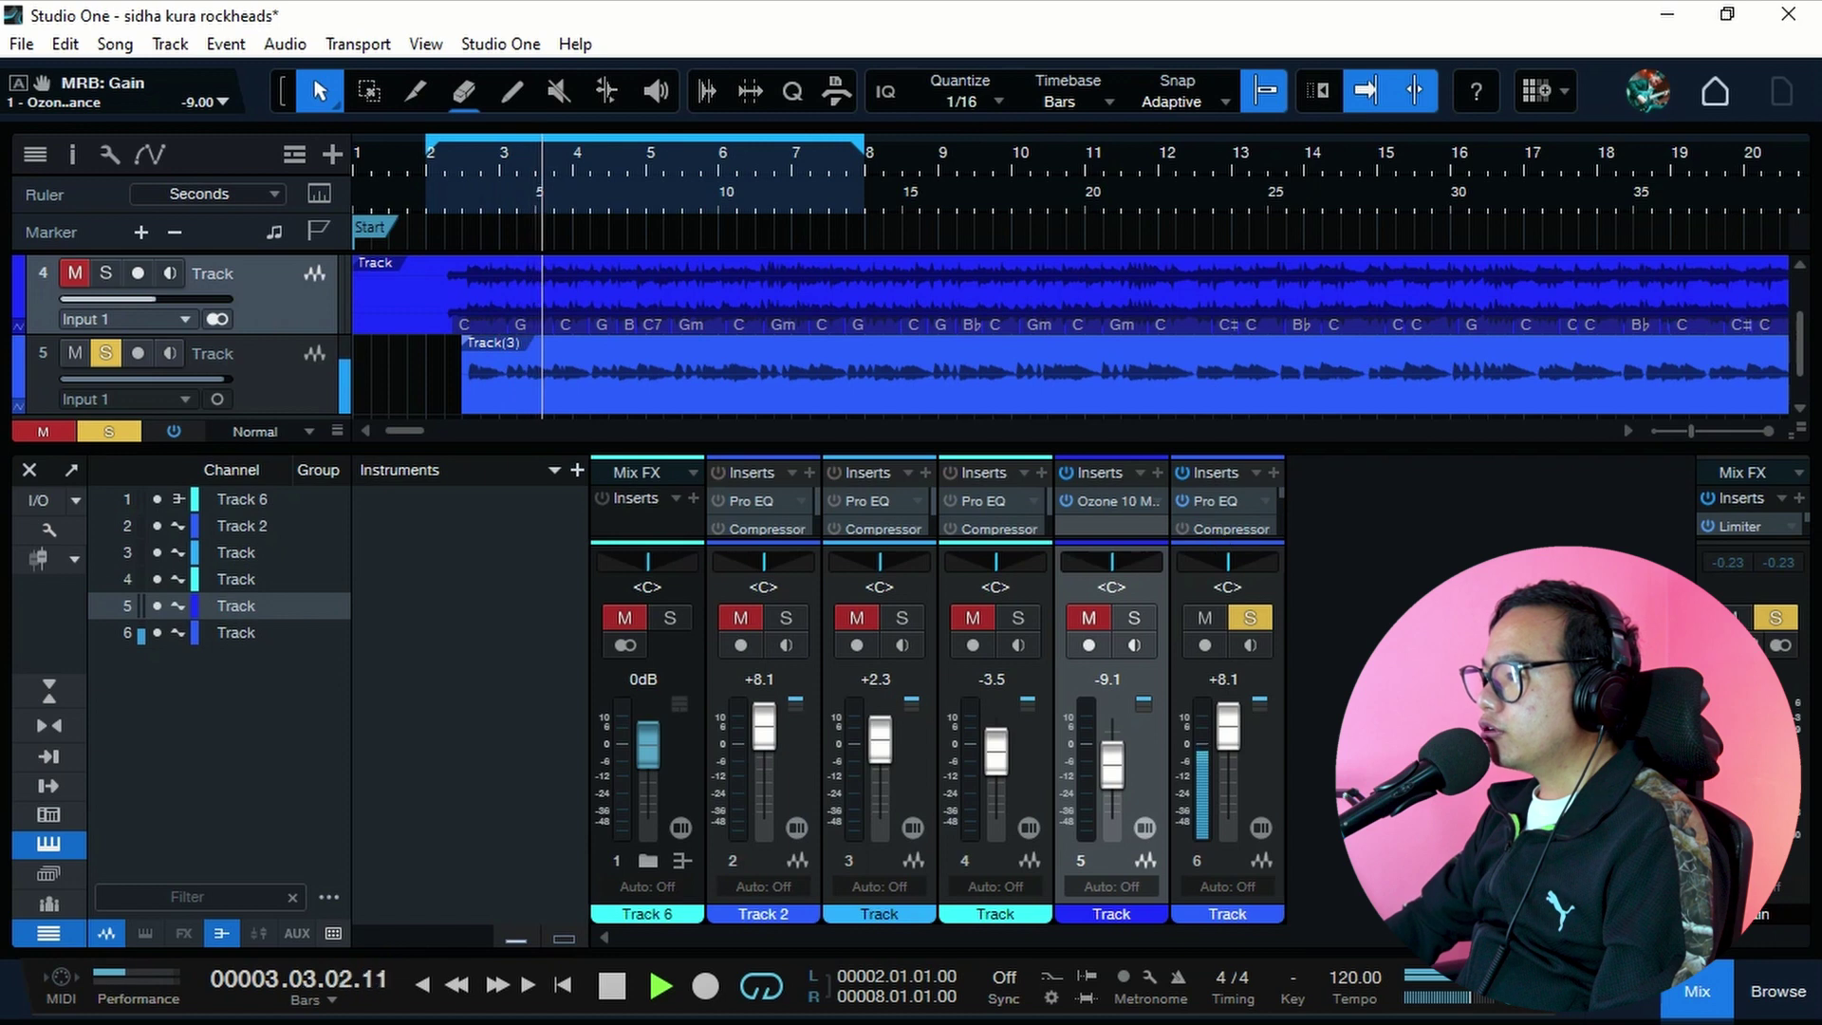
pyautogui.press('space')
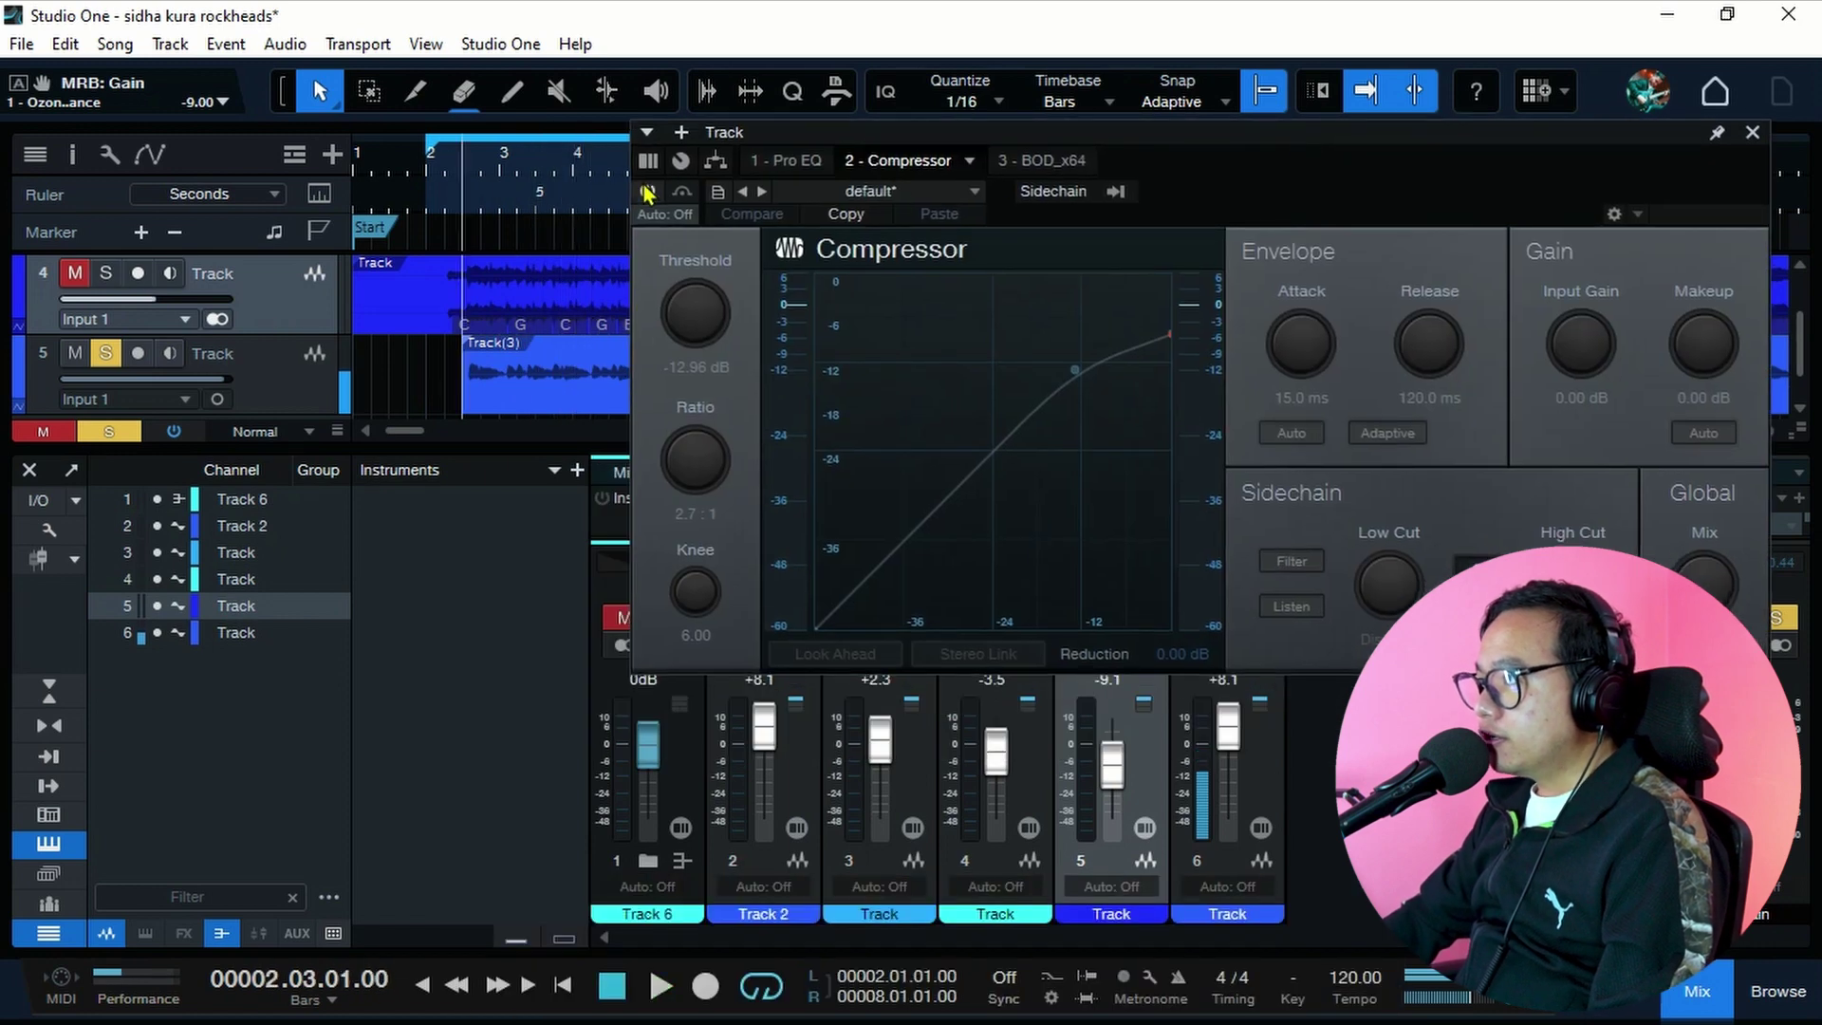
pyautogui.click(647, 191)
pyautogui.moveTo(934, 145); pyautogui.dragTo(1094, 204)
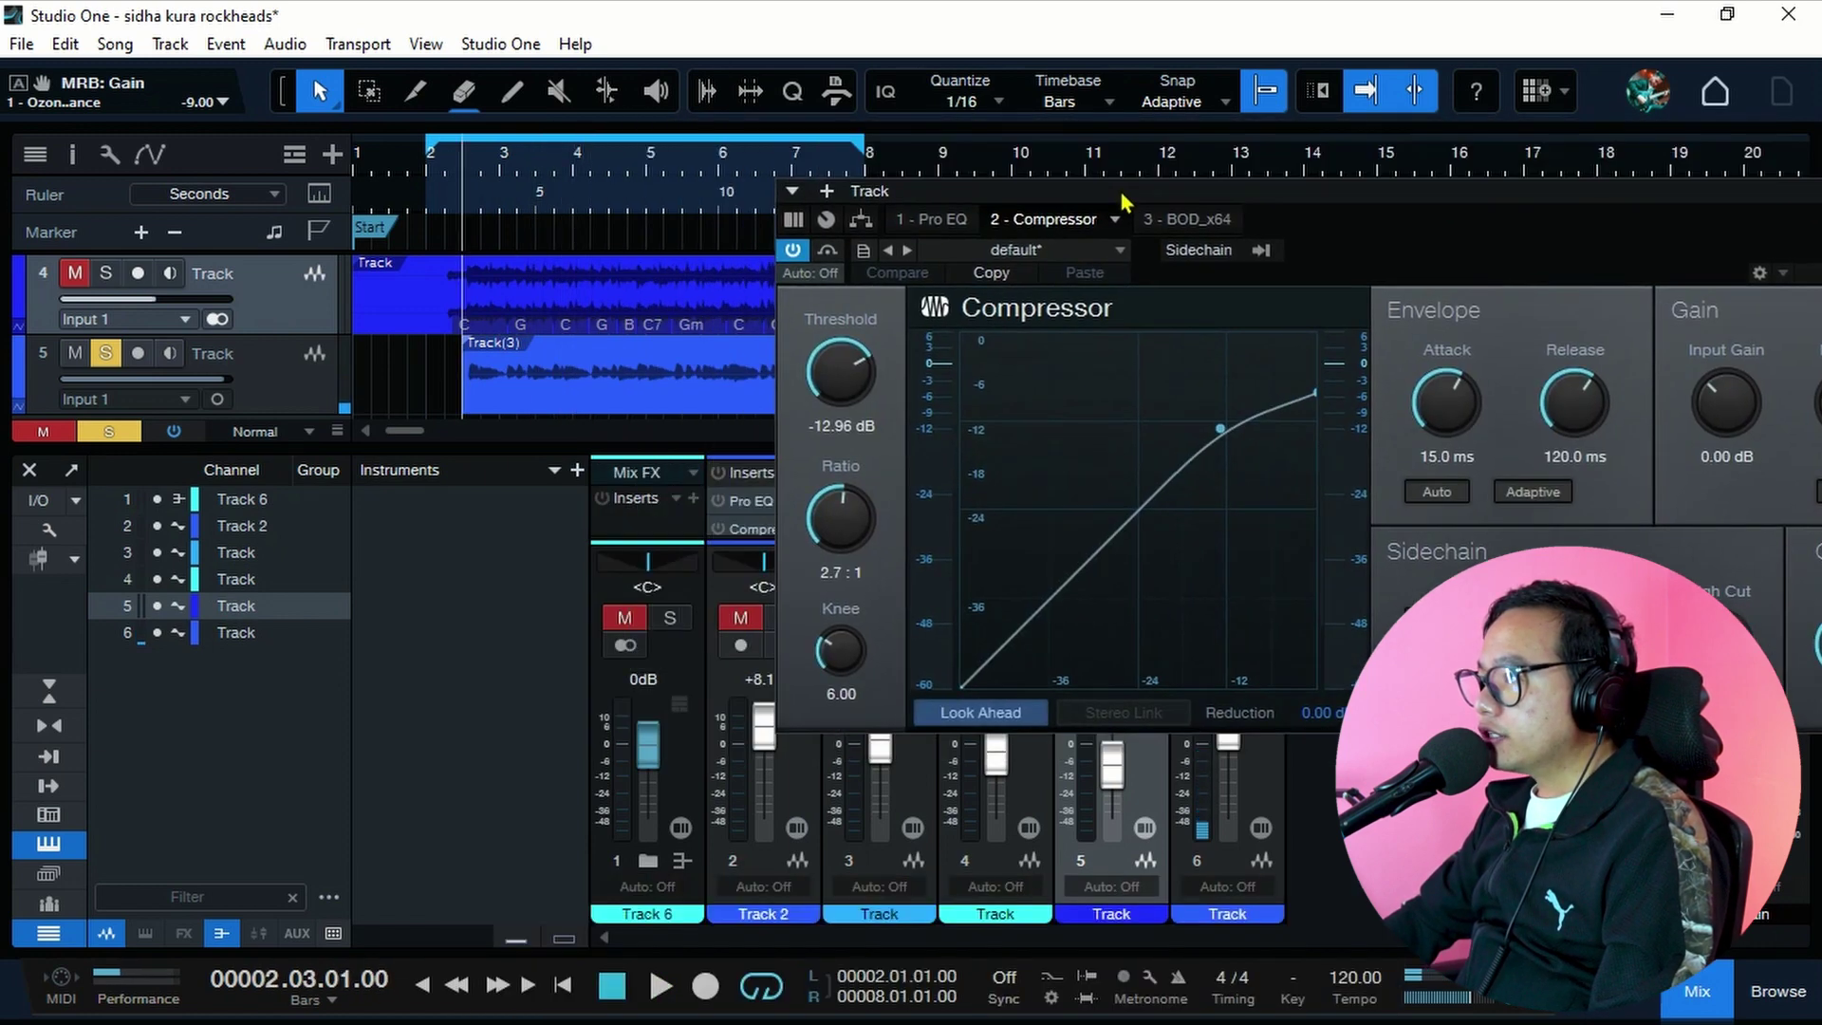
pyautogui.press('space')
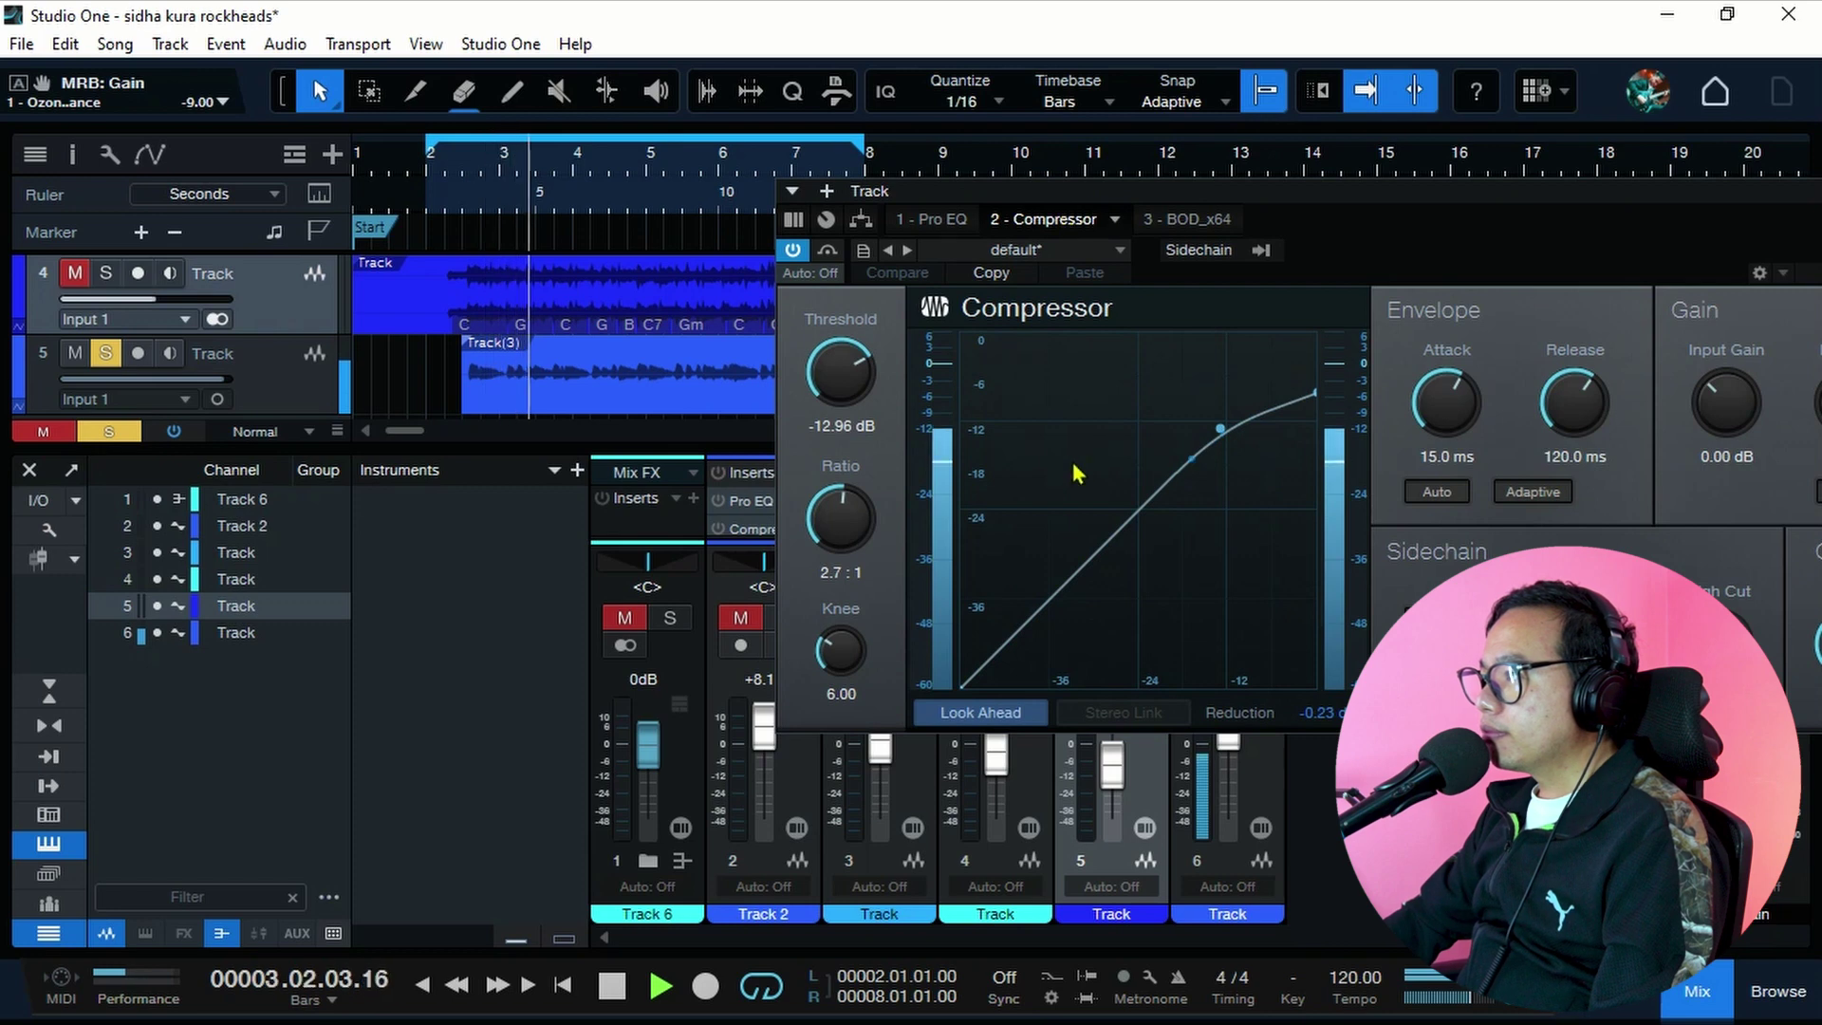
pyautogui.click(793, 250)
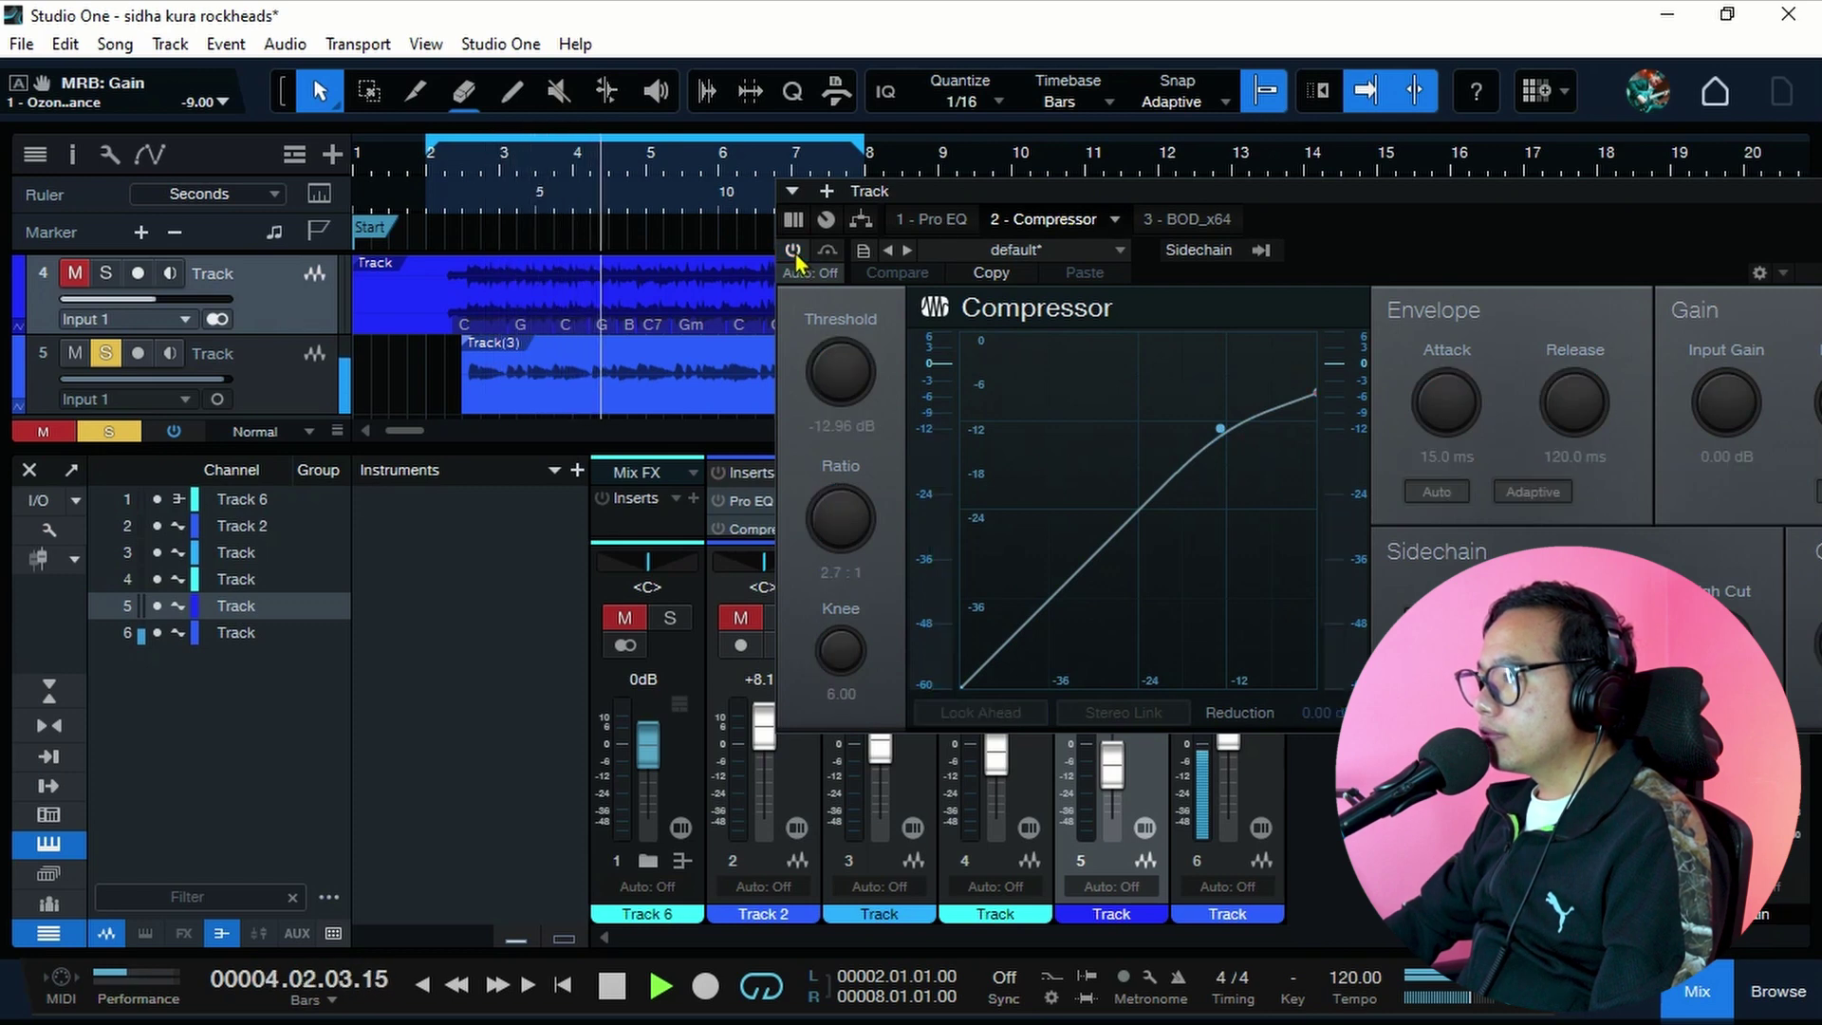
pyautogui.press('space')
pyautogui.click(793, 249)
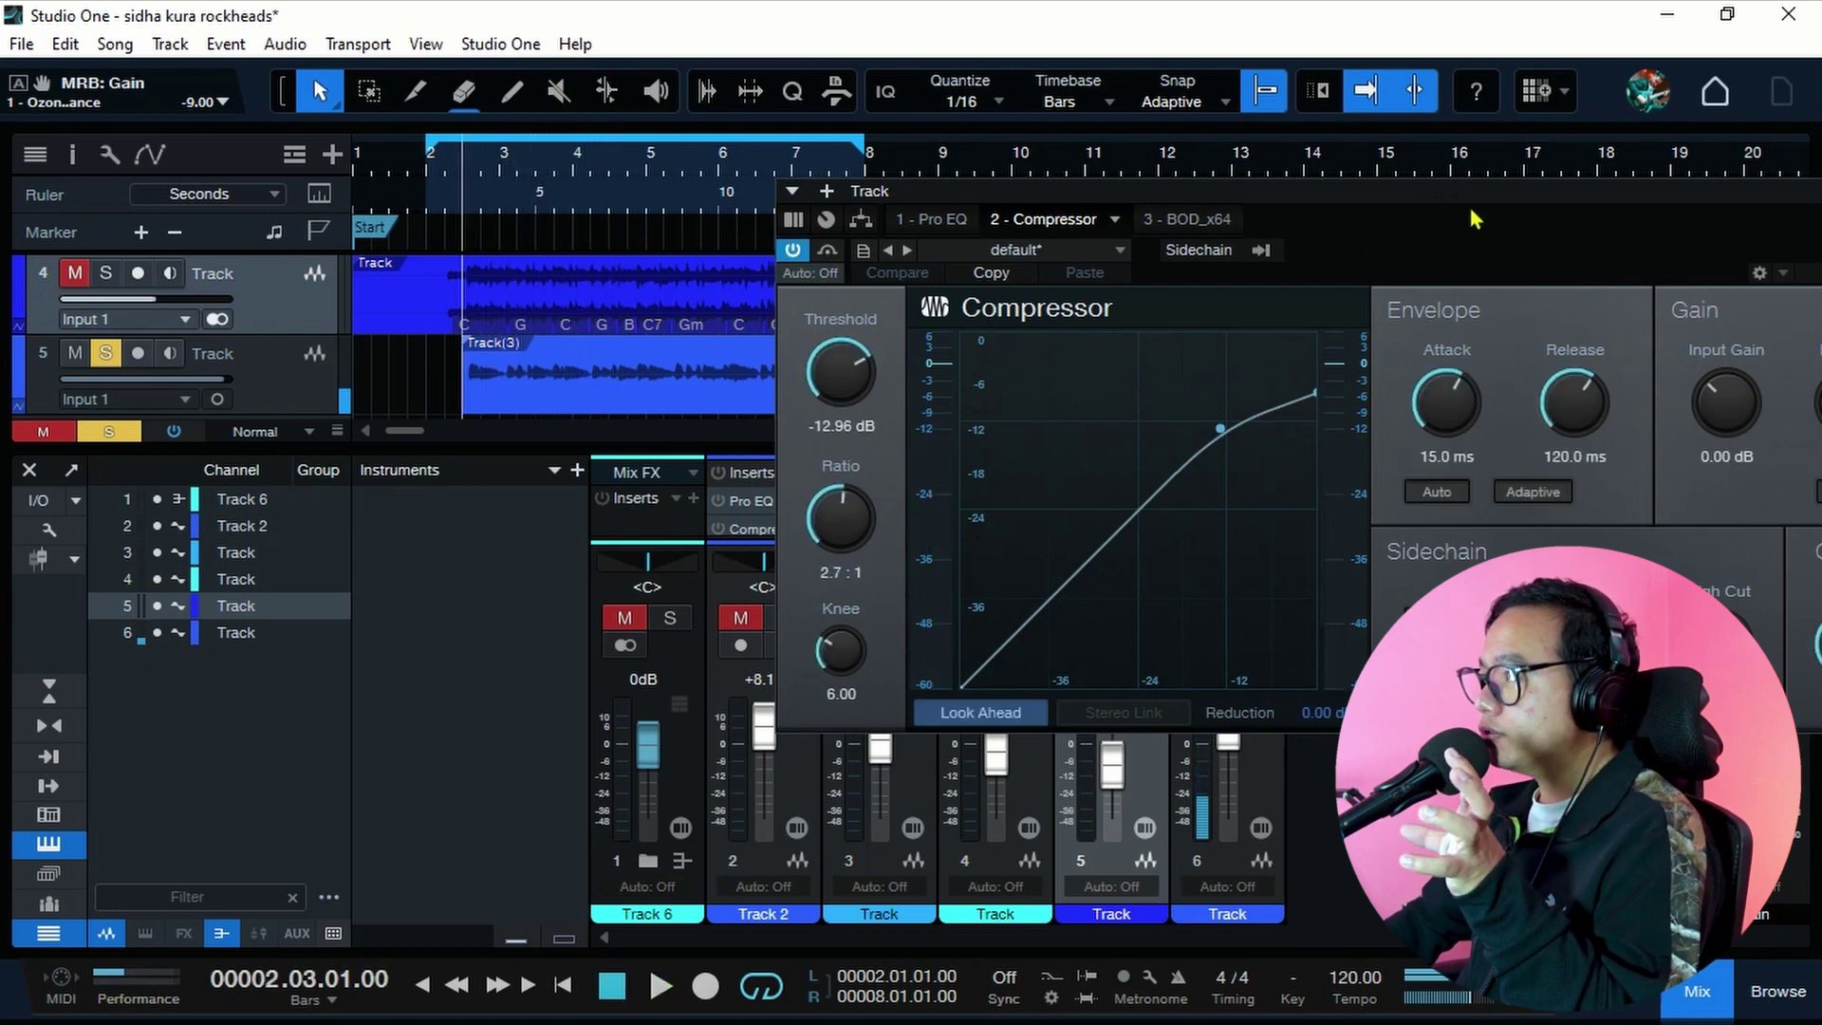
pyautogui.moveTo(1692, 223); pyautogui.dragTo(1044, 304)
pyautogui.click(1247, 272)
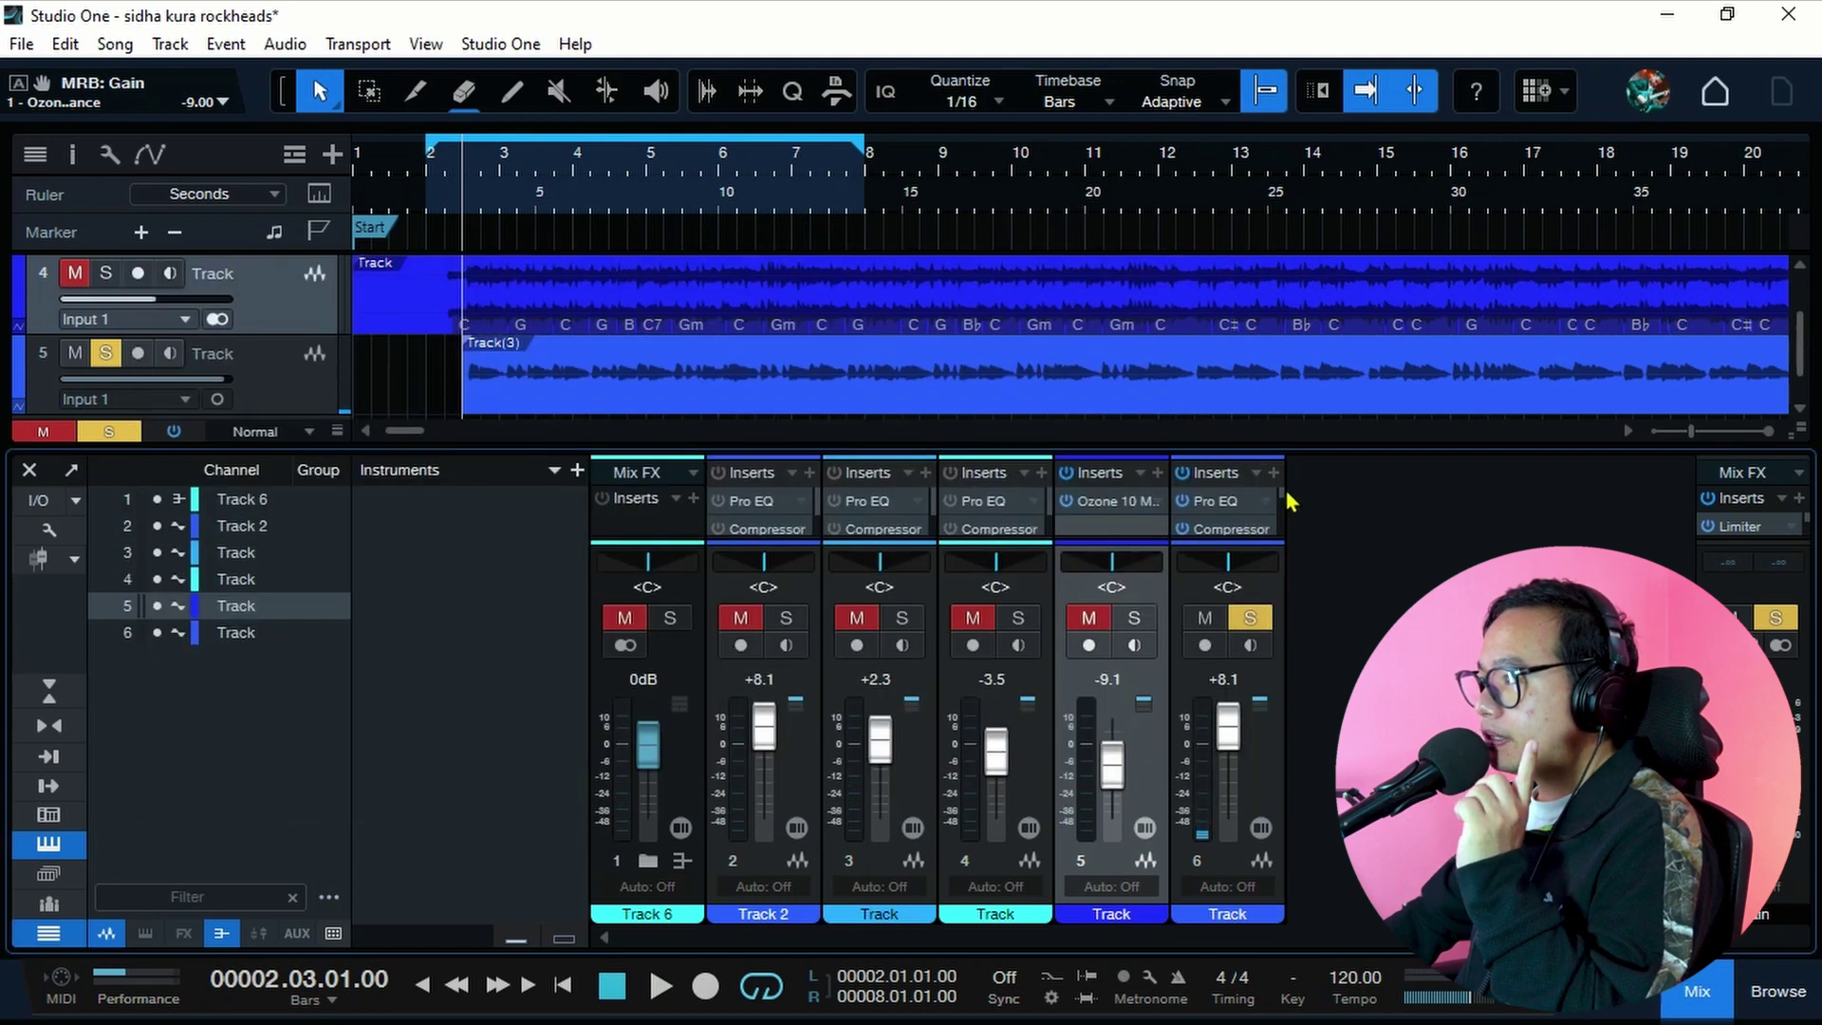
# Open the BOD_x64 insert on mixer channel 6 and play the soloed track with the overdrive deactivated
pyautogui.click(1281, 498)
pyautogui.scroll(-2, 1283, 506)
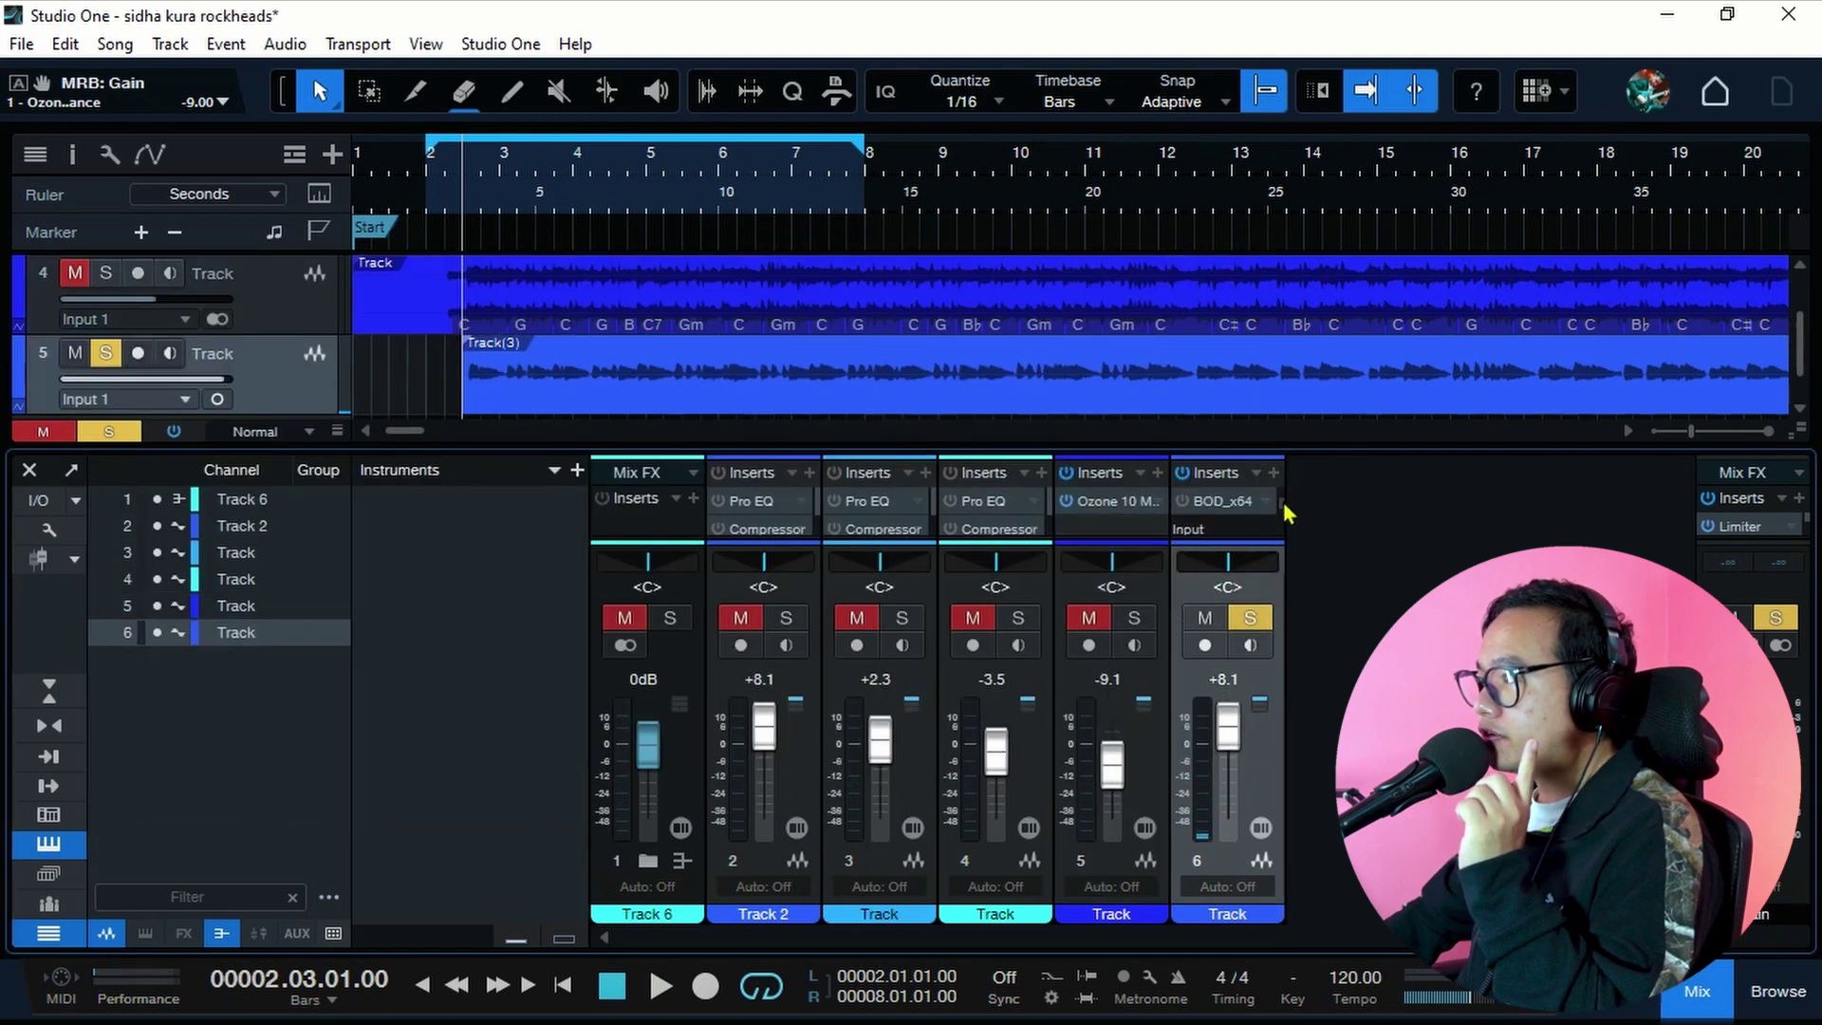
pyautogui.click(1201, 503)
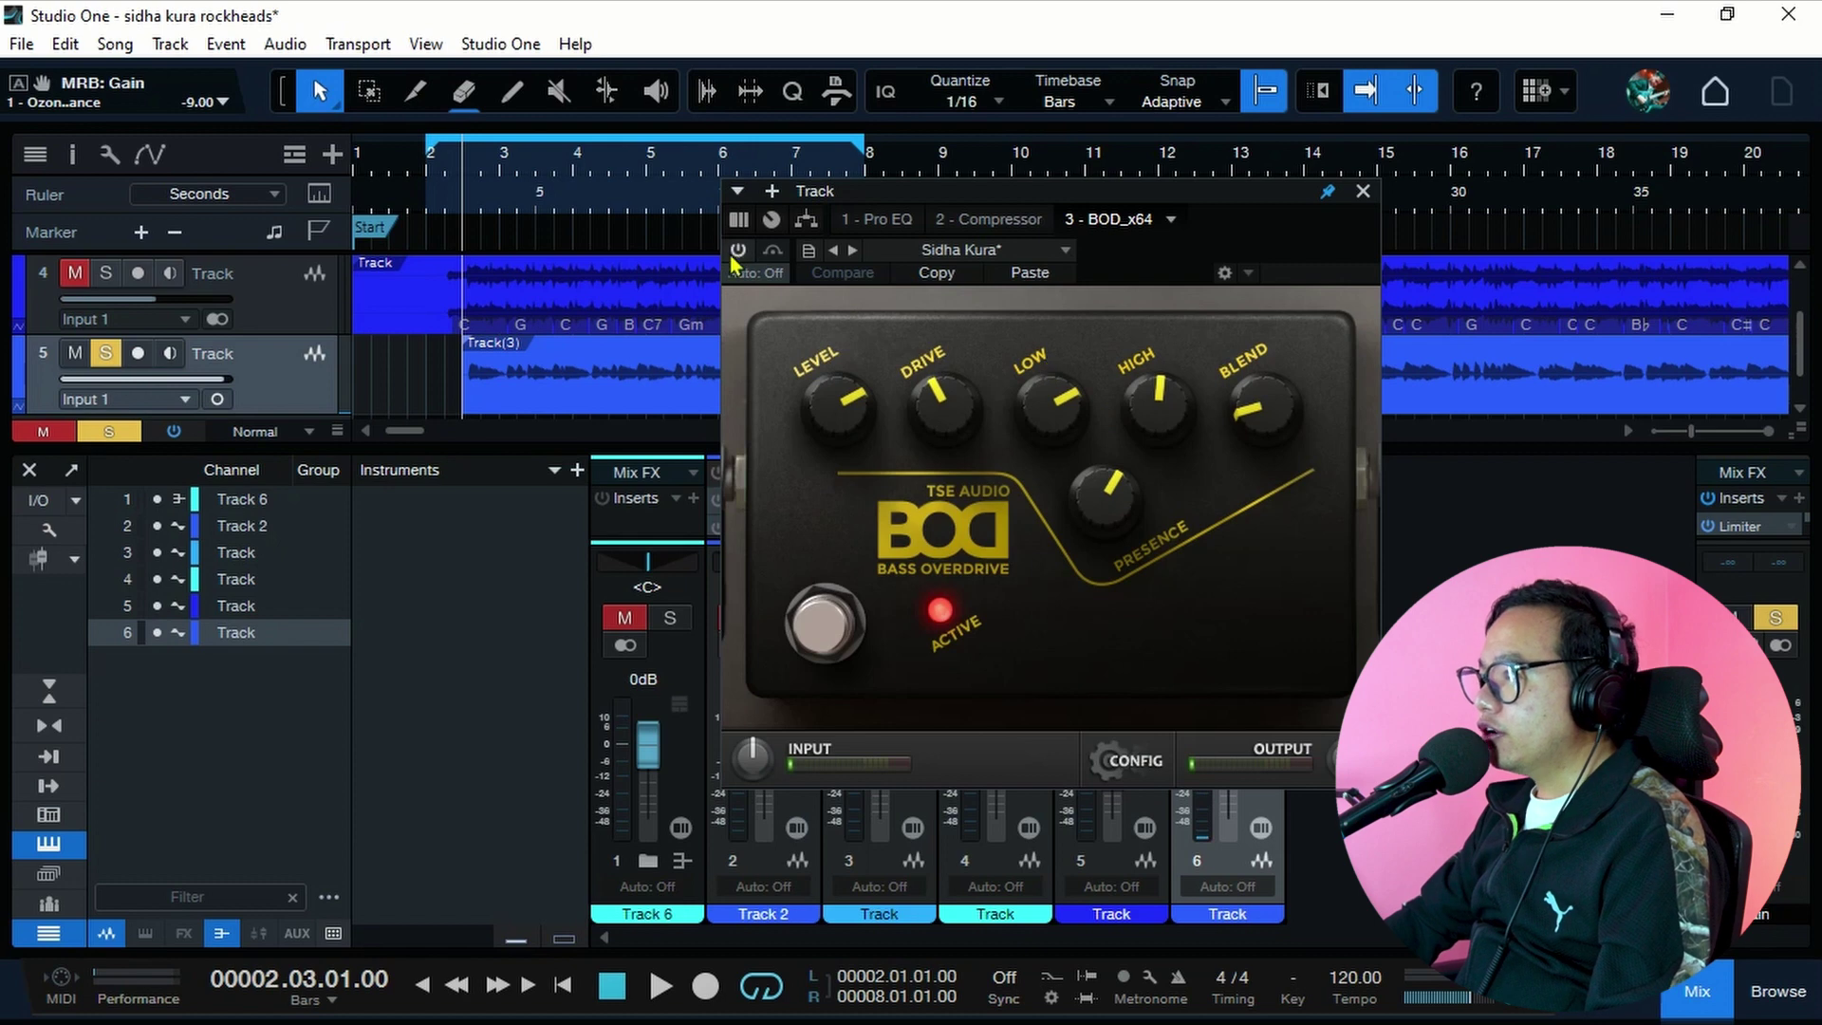
pyautogui.moveTo(968, 208); pyautogui.dragTo(1079, 221)
pyautogui.press('space')
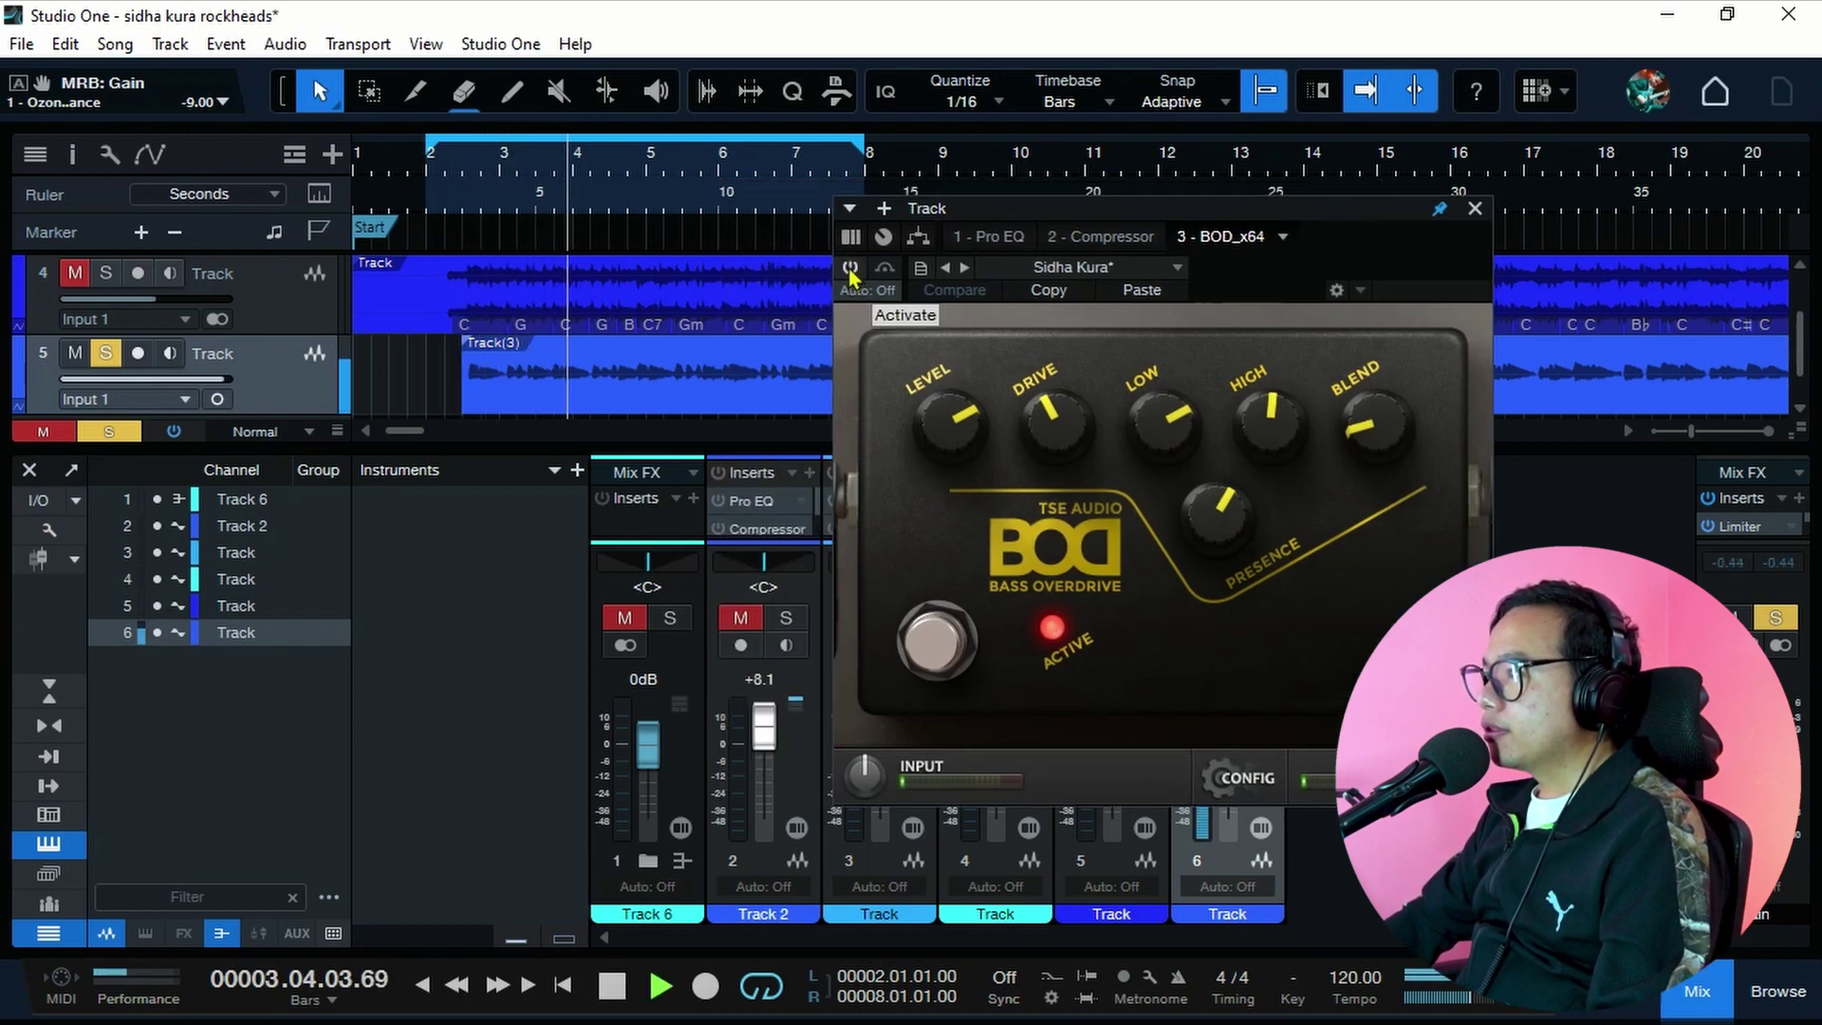
pyautogui.press('space')
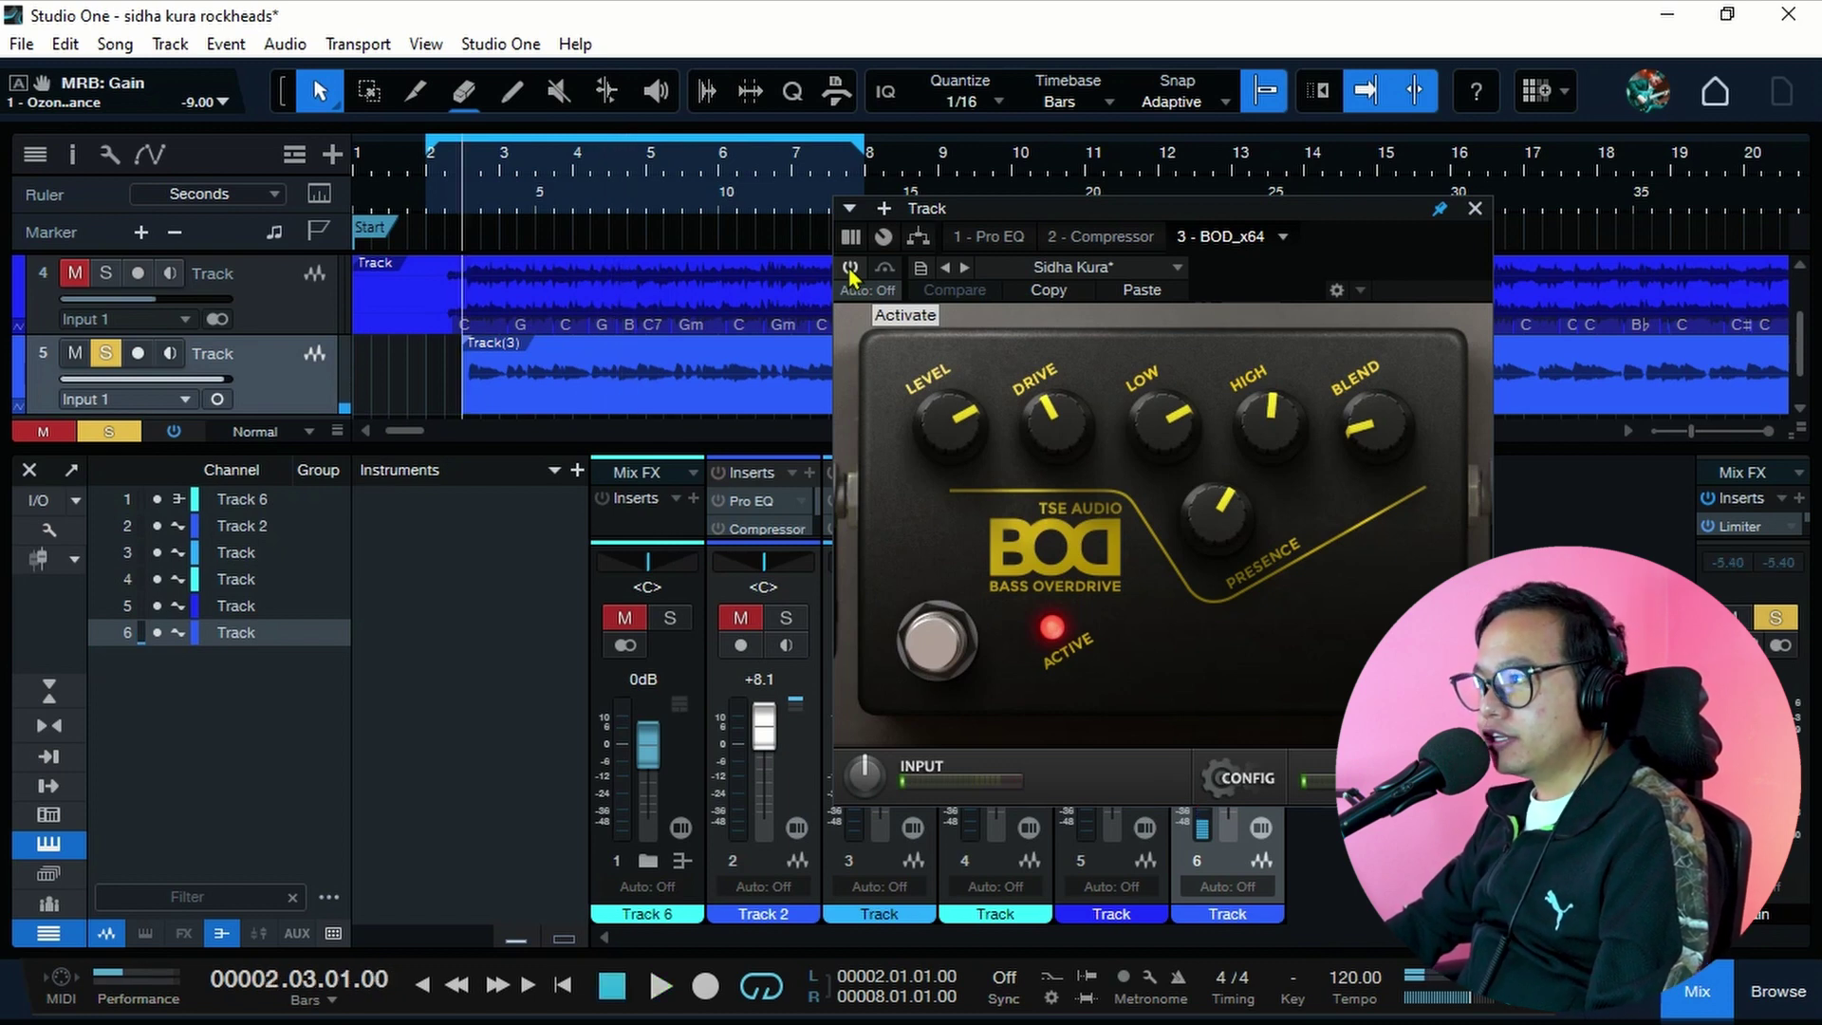
# Activate BOD_x64 on mixer channel 6 and play the soloed track with the overdrive applied
pyautogui.click(850, 269)
pyautogui.press('space')
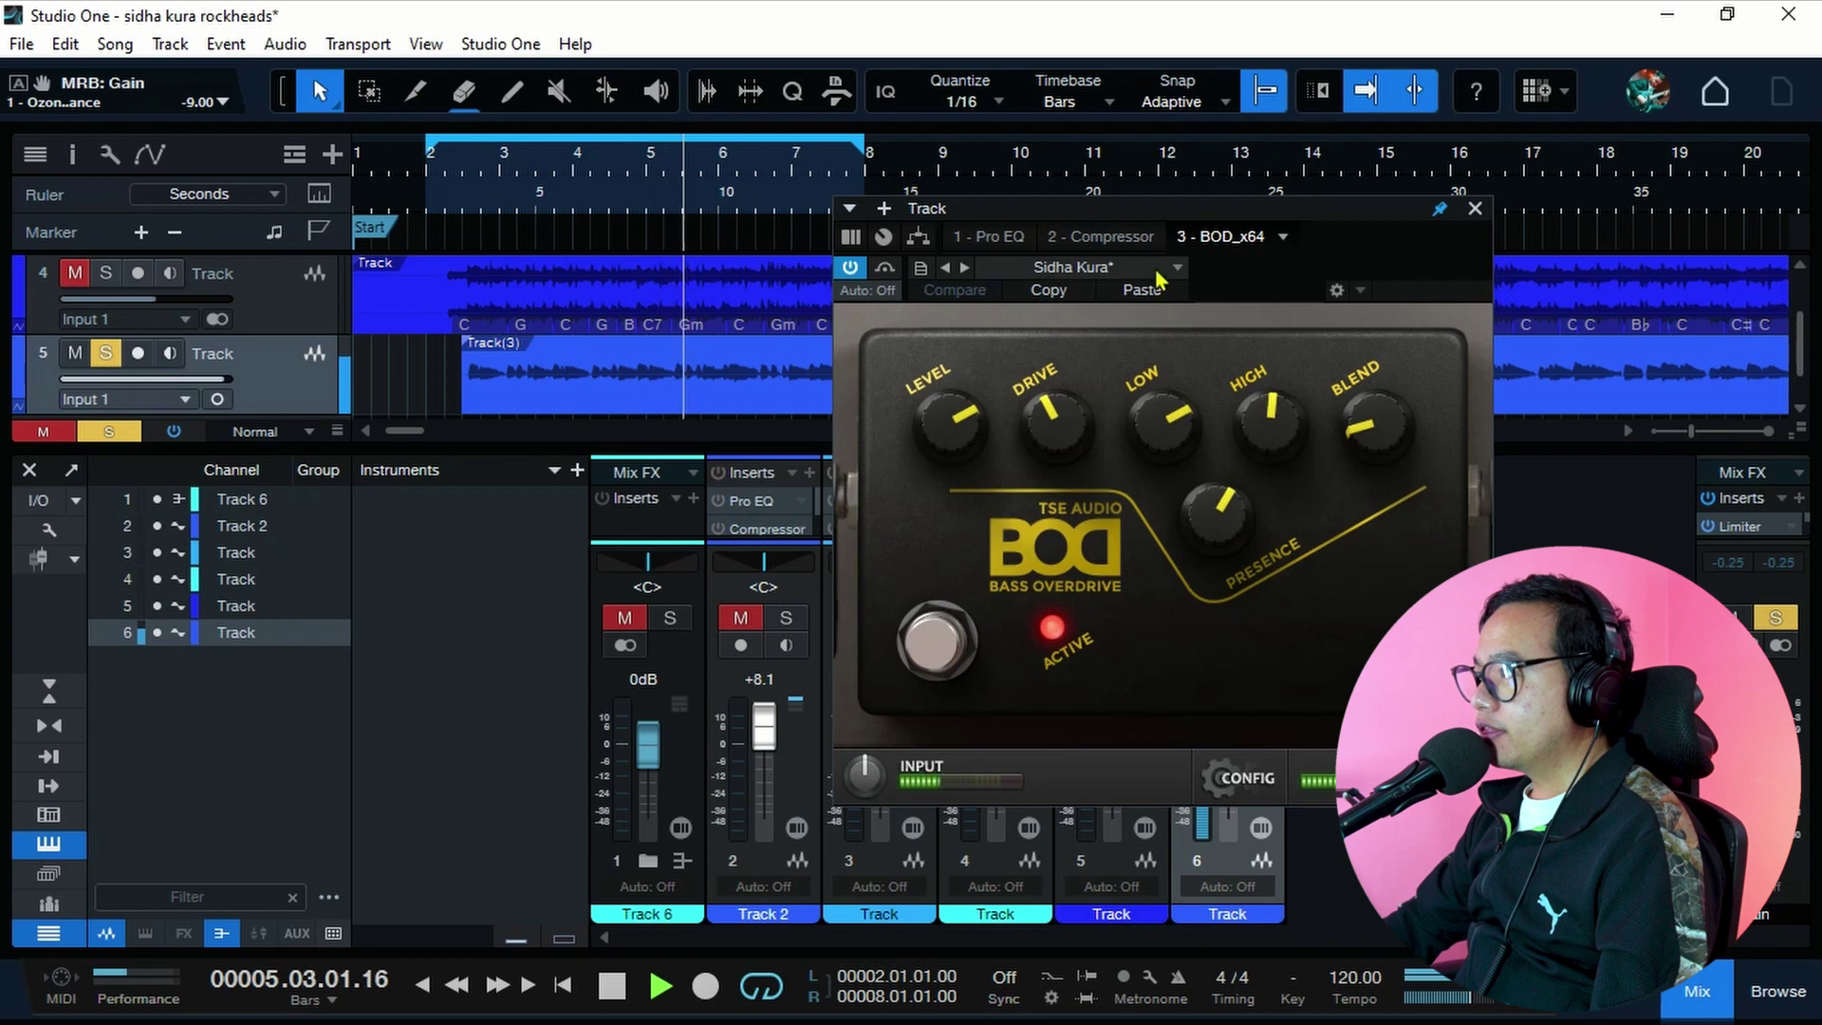
pyautogui.press('space')
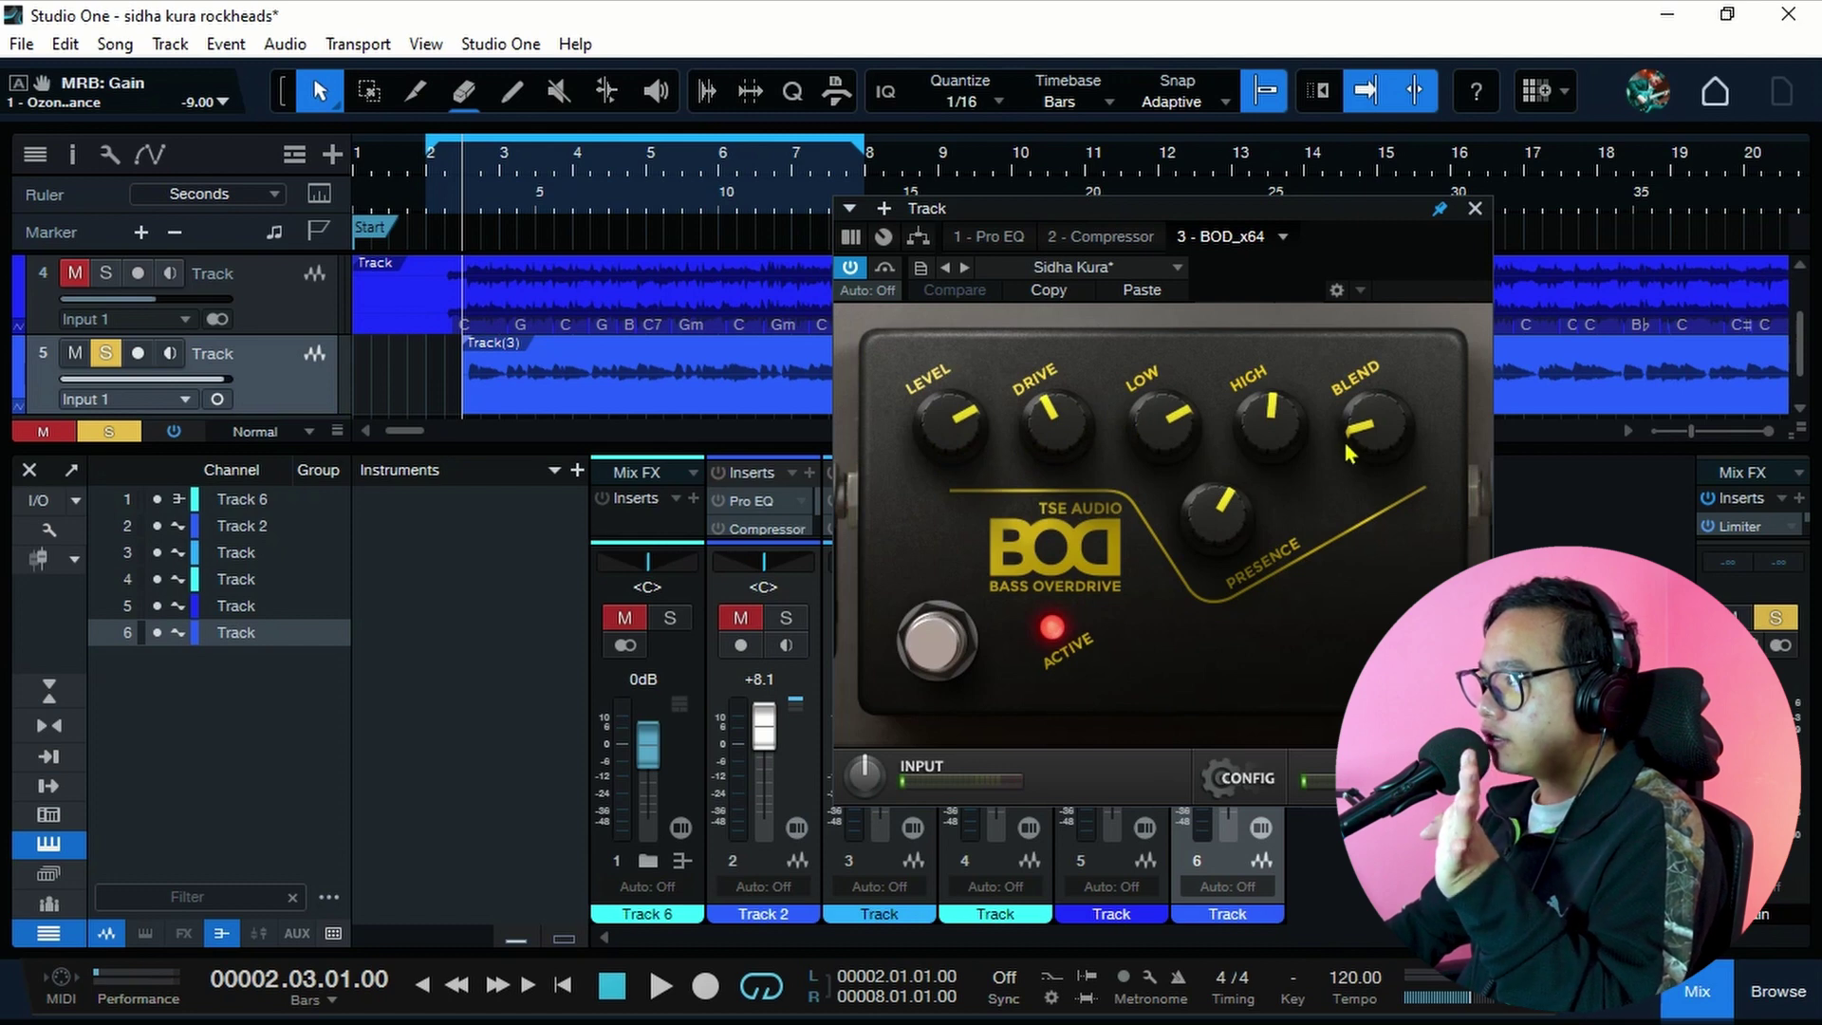
# Check the BOD_x64 preset list, and compare the soloed track with the pedal's footswitch off and on during playback
pyautogui.click(1082, 271)
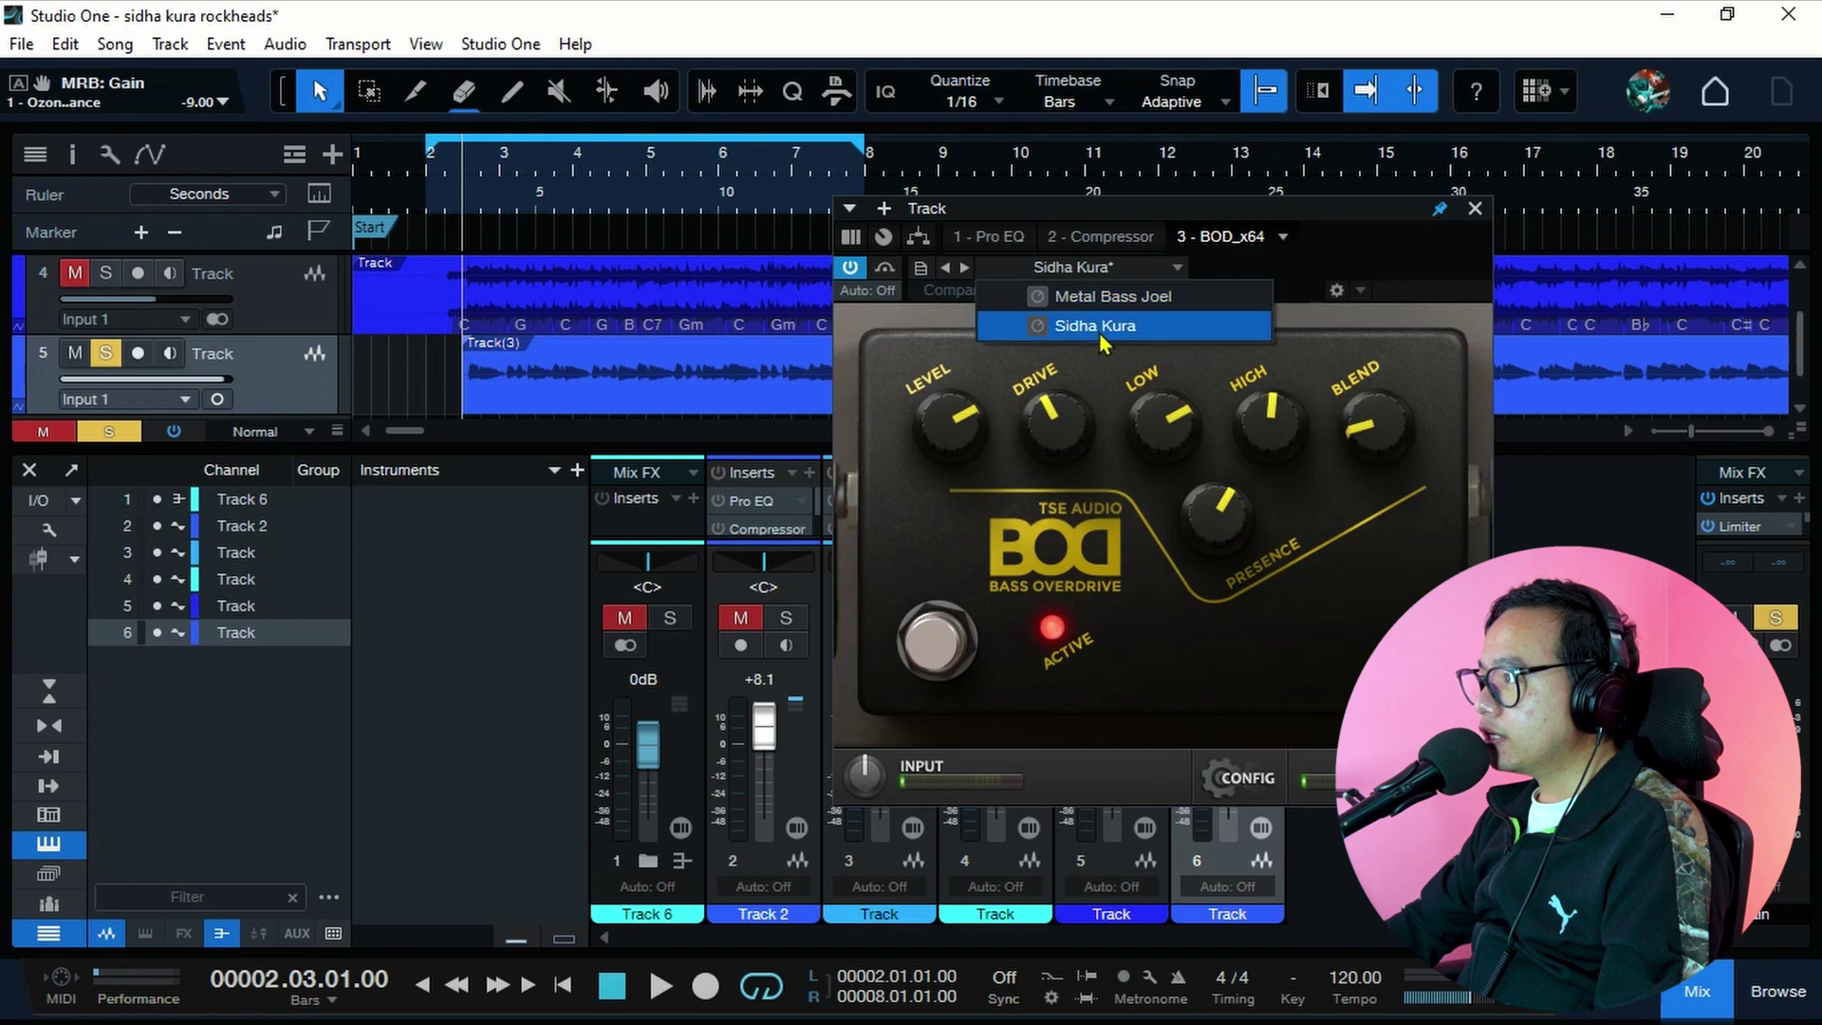
pyautogui.click(1435, 282)
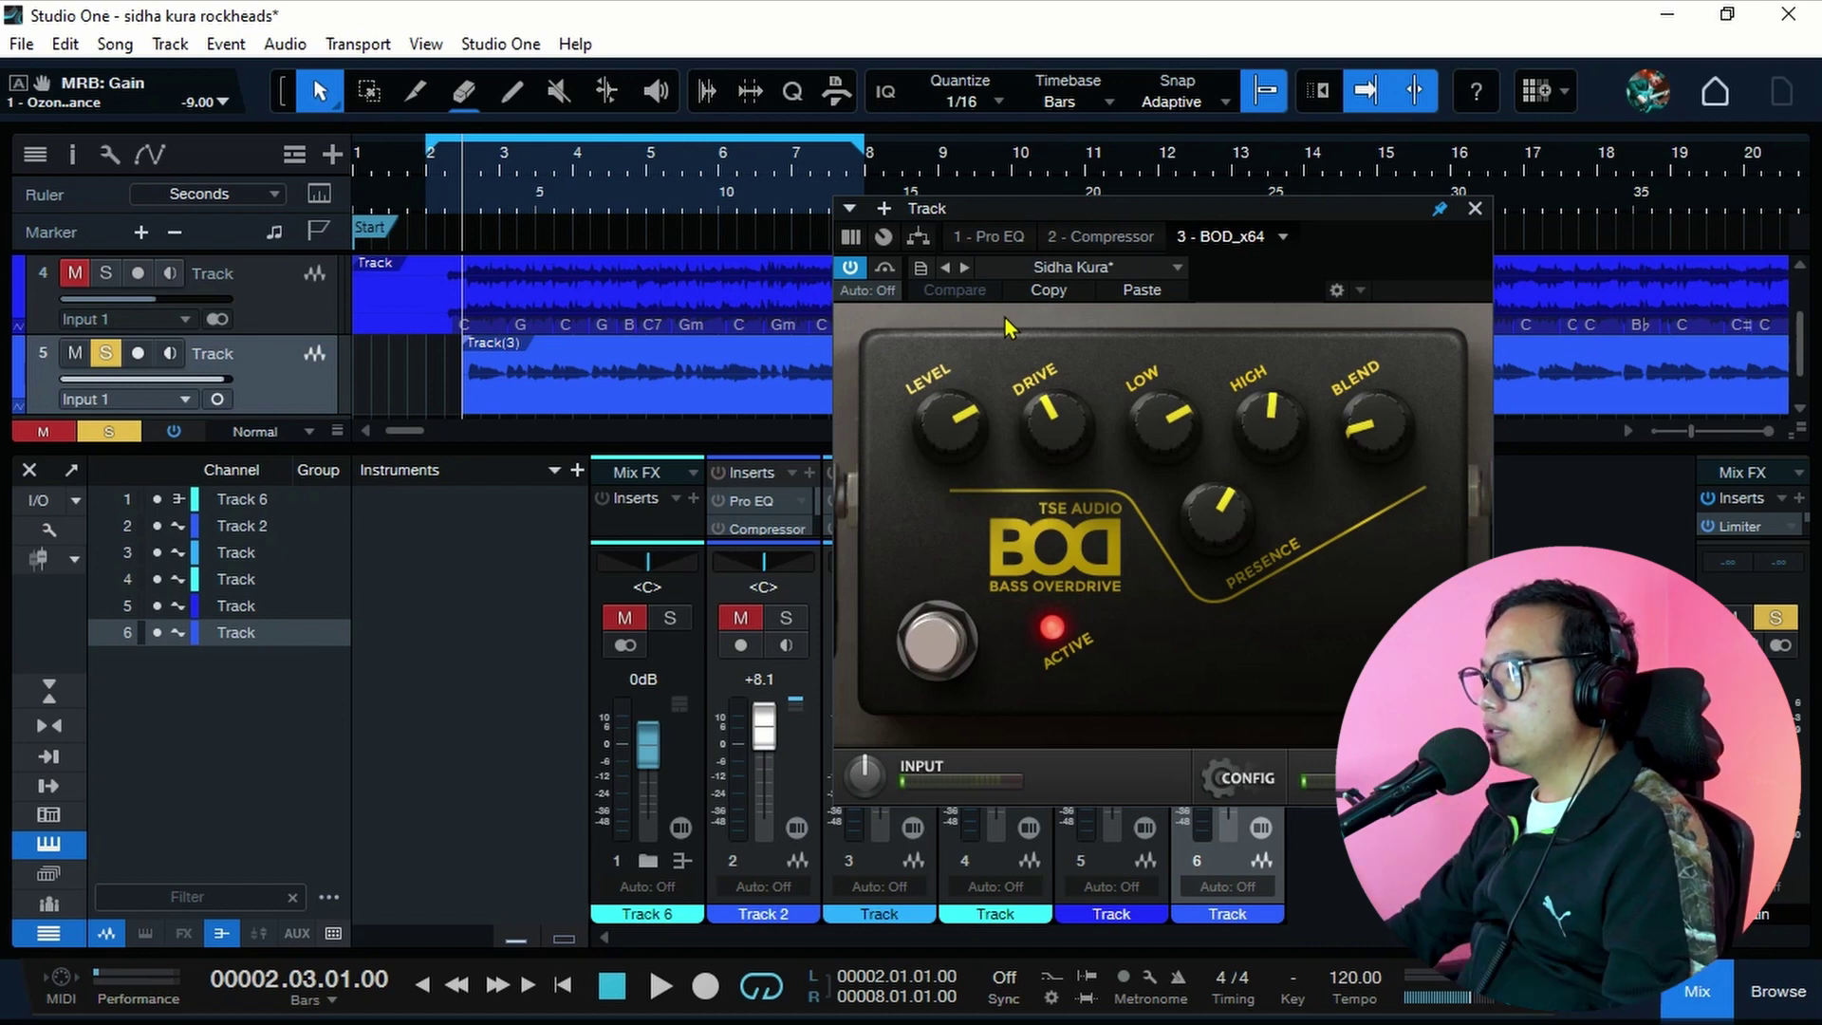
pyautogui.press('space')
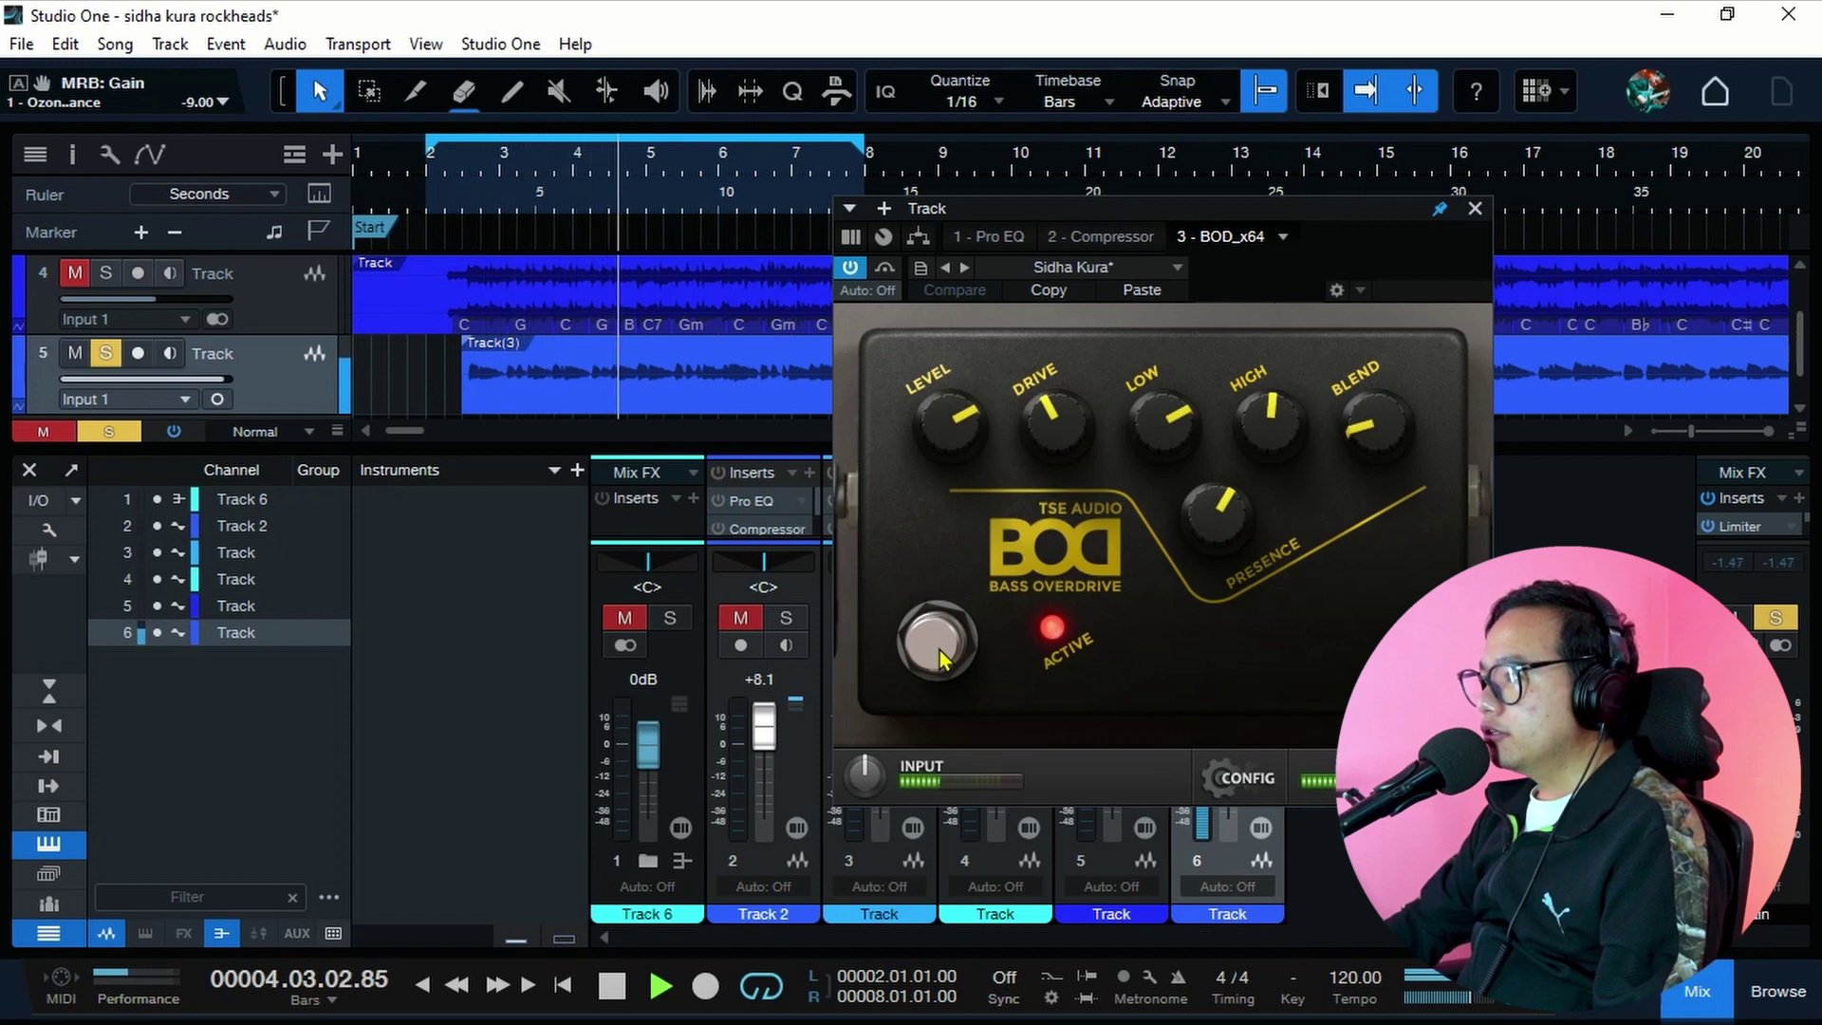
pyautogui.click(937, 645)
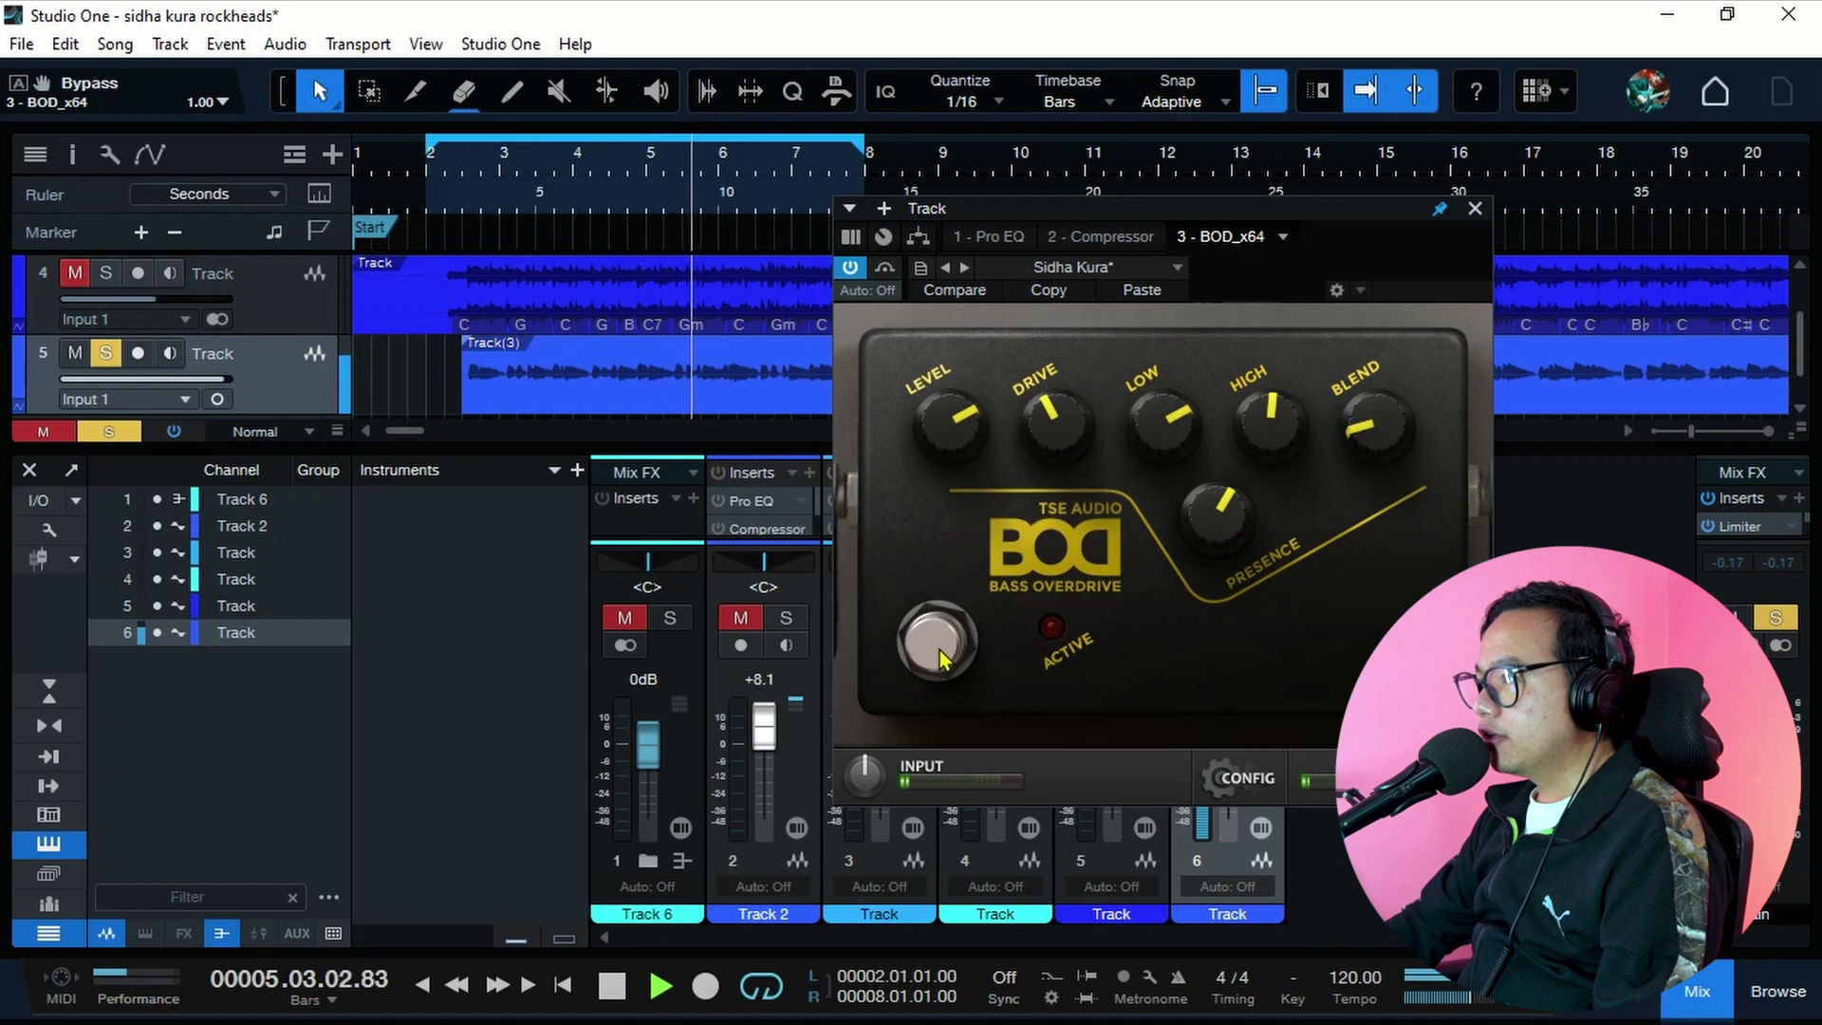
pyautogui.click(938, 647)
pyautogui.press('space')
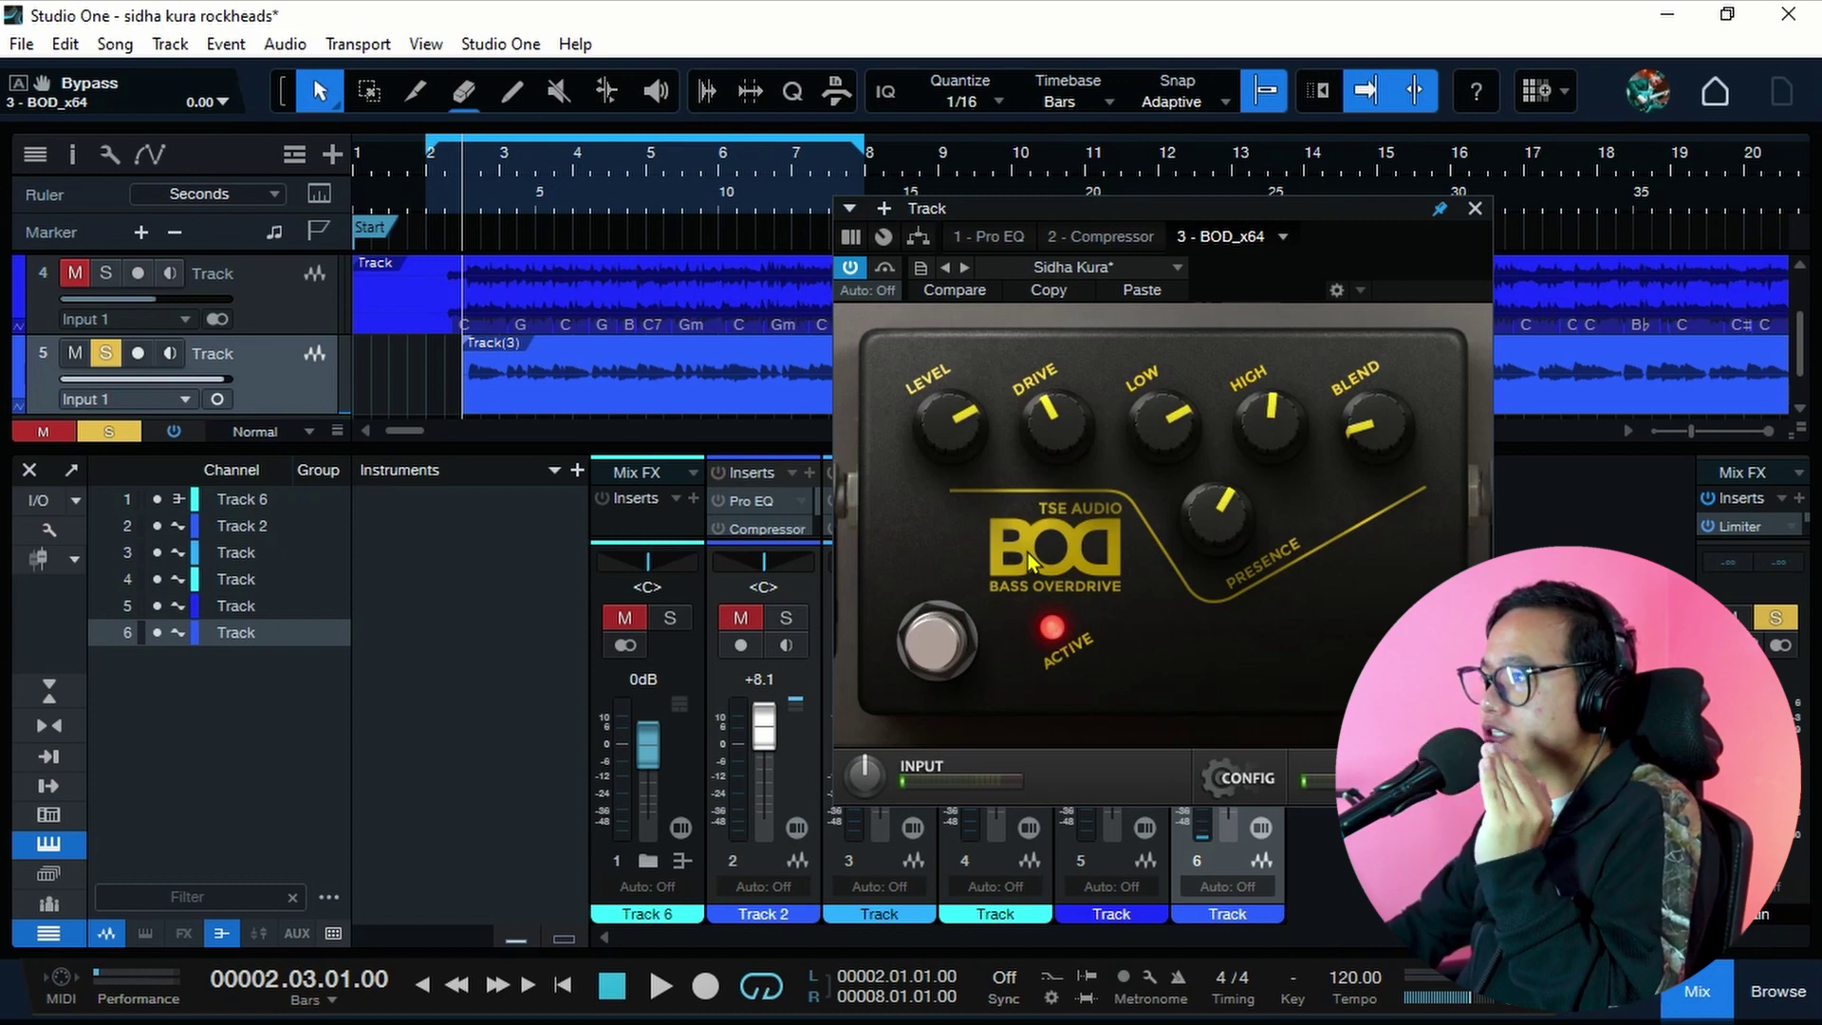
# Clear the solo, play the backing track together with the processed bass, and close the BOD_x64 editor
pyautogui.click(112, 433)
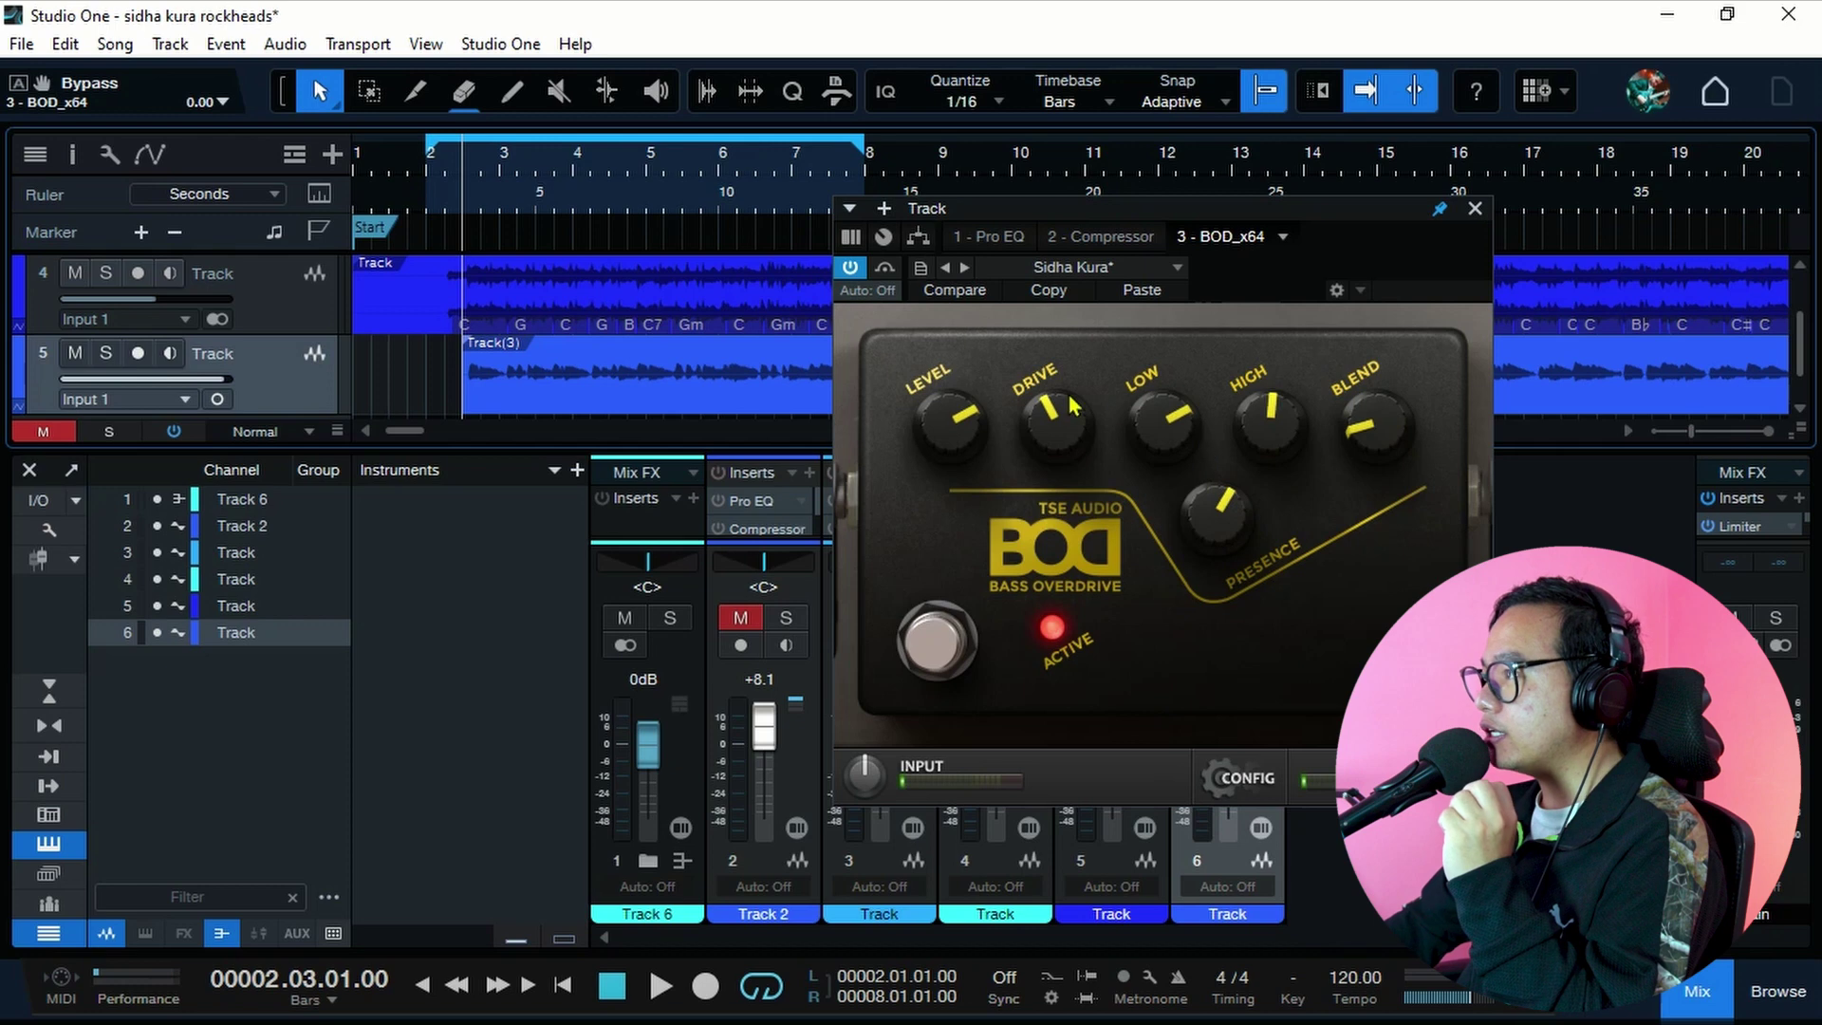
pyautogui.moveTo(1163, 212); pyautogui.dragTo(1181, 258)
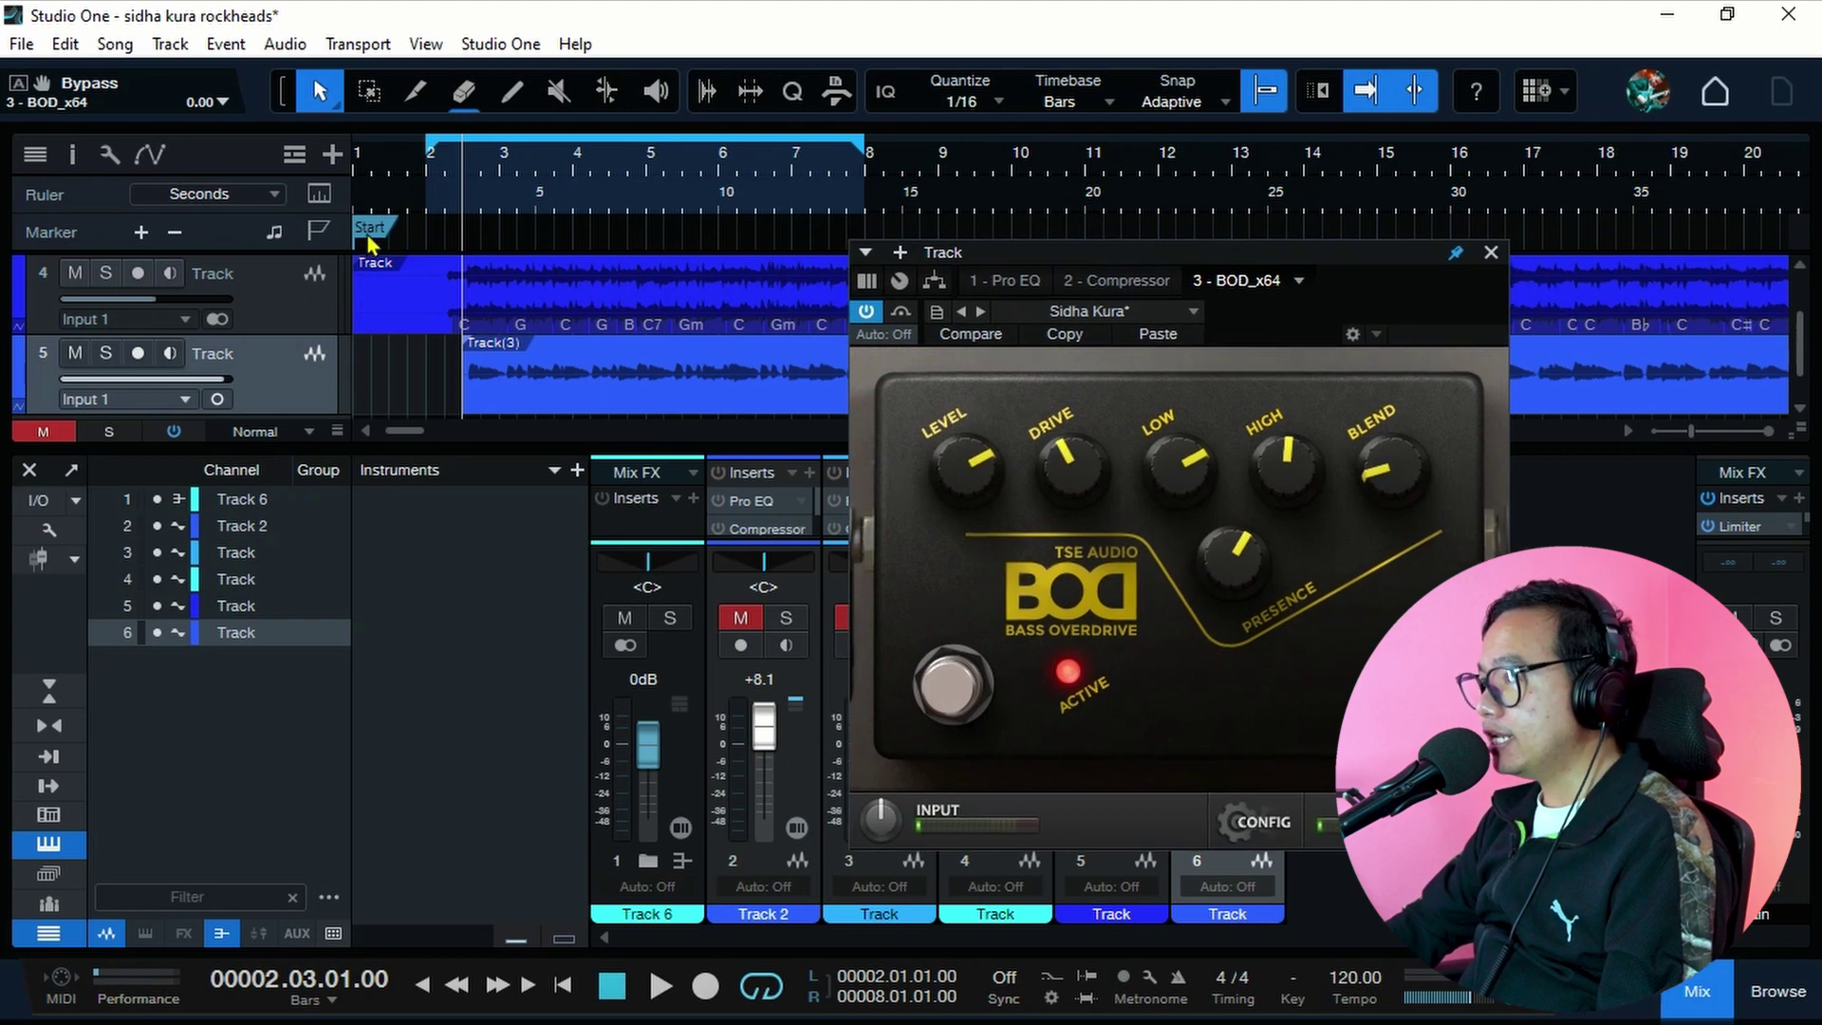
pyautogui.press('space')
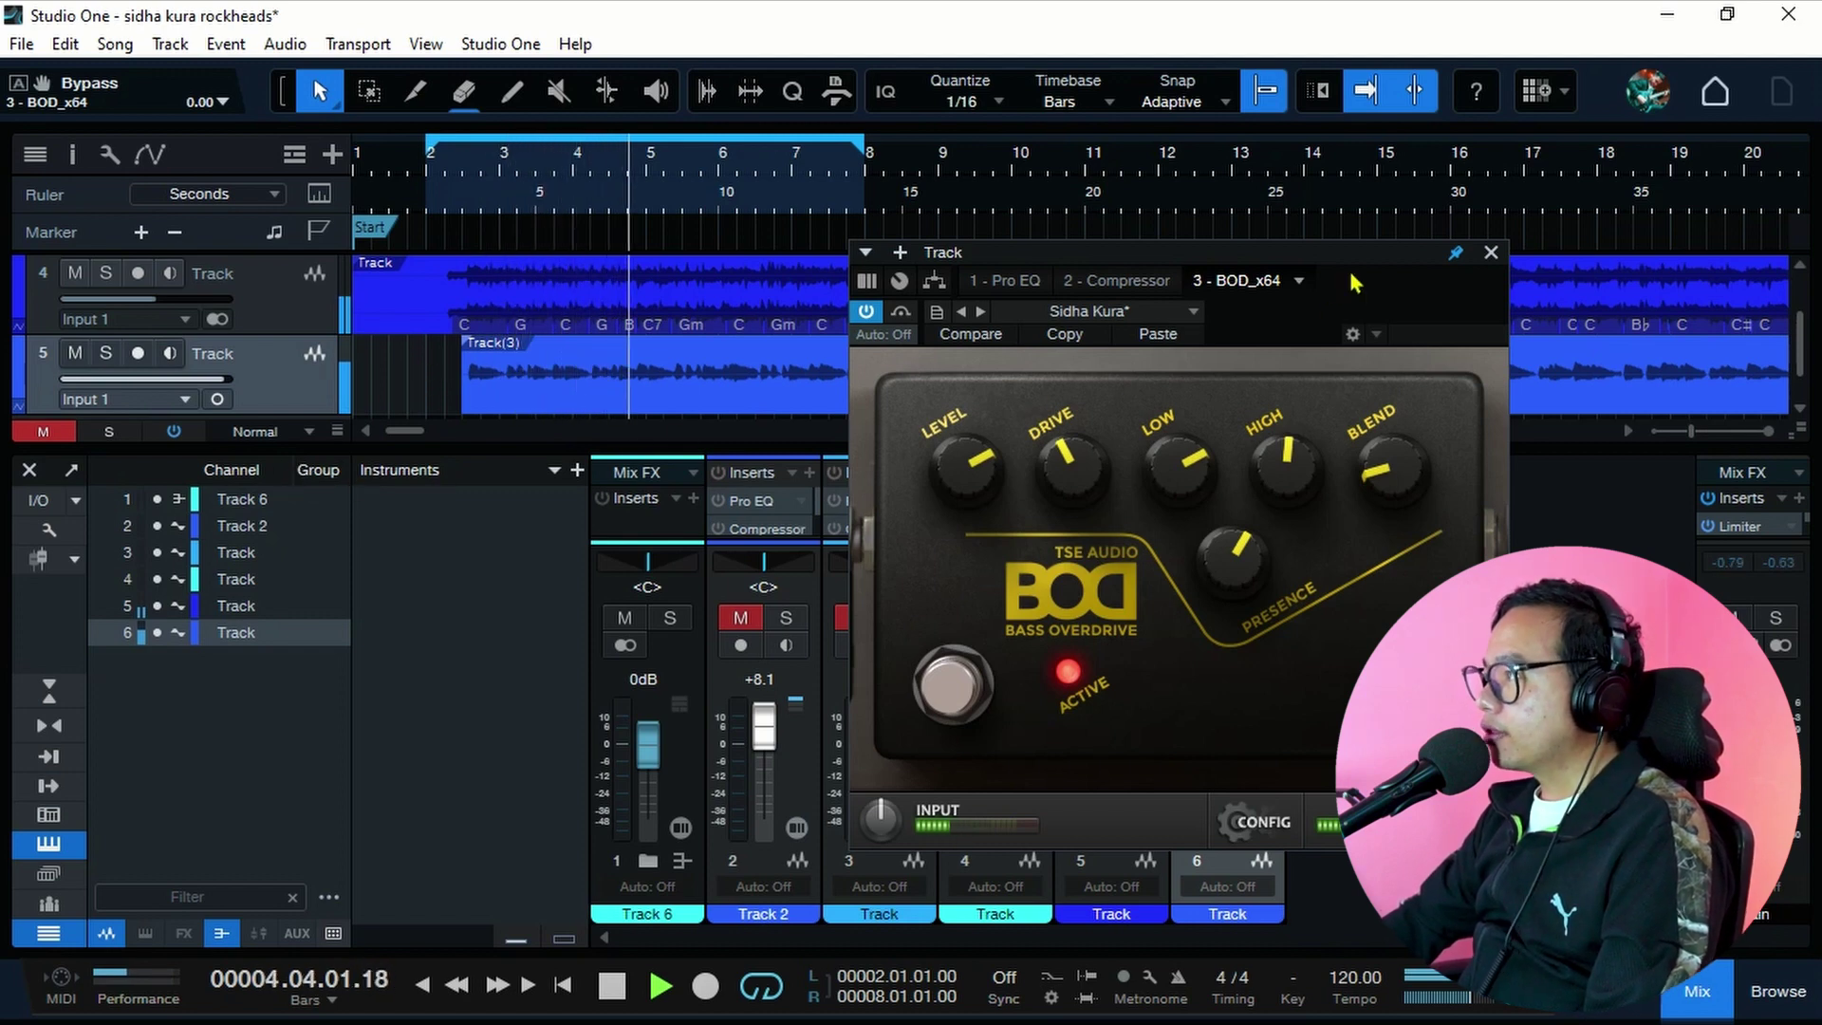
pyautogui.moveTo(1251, 271); pyautogui.dragTo(1538, 208)
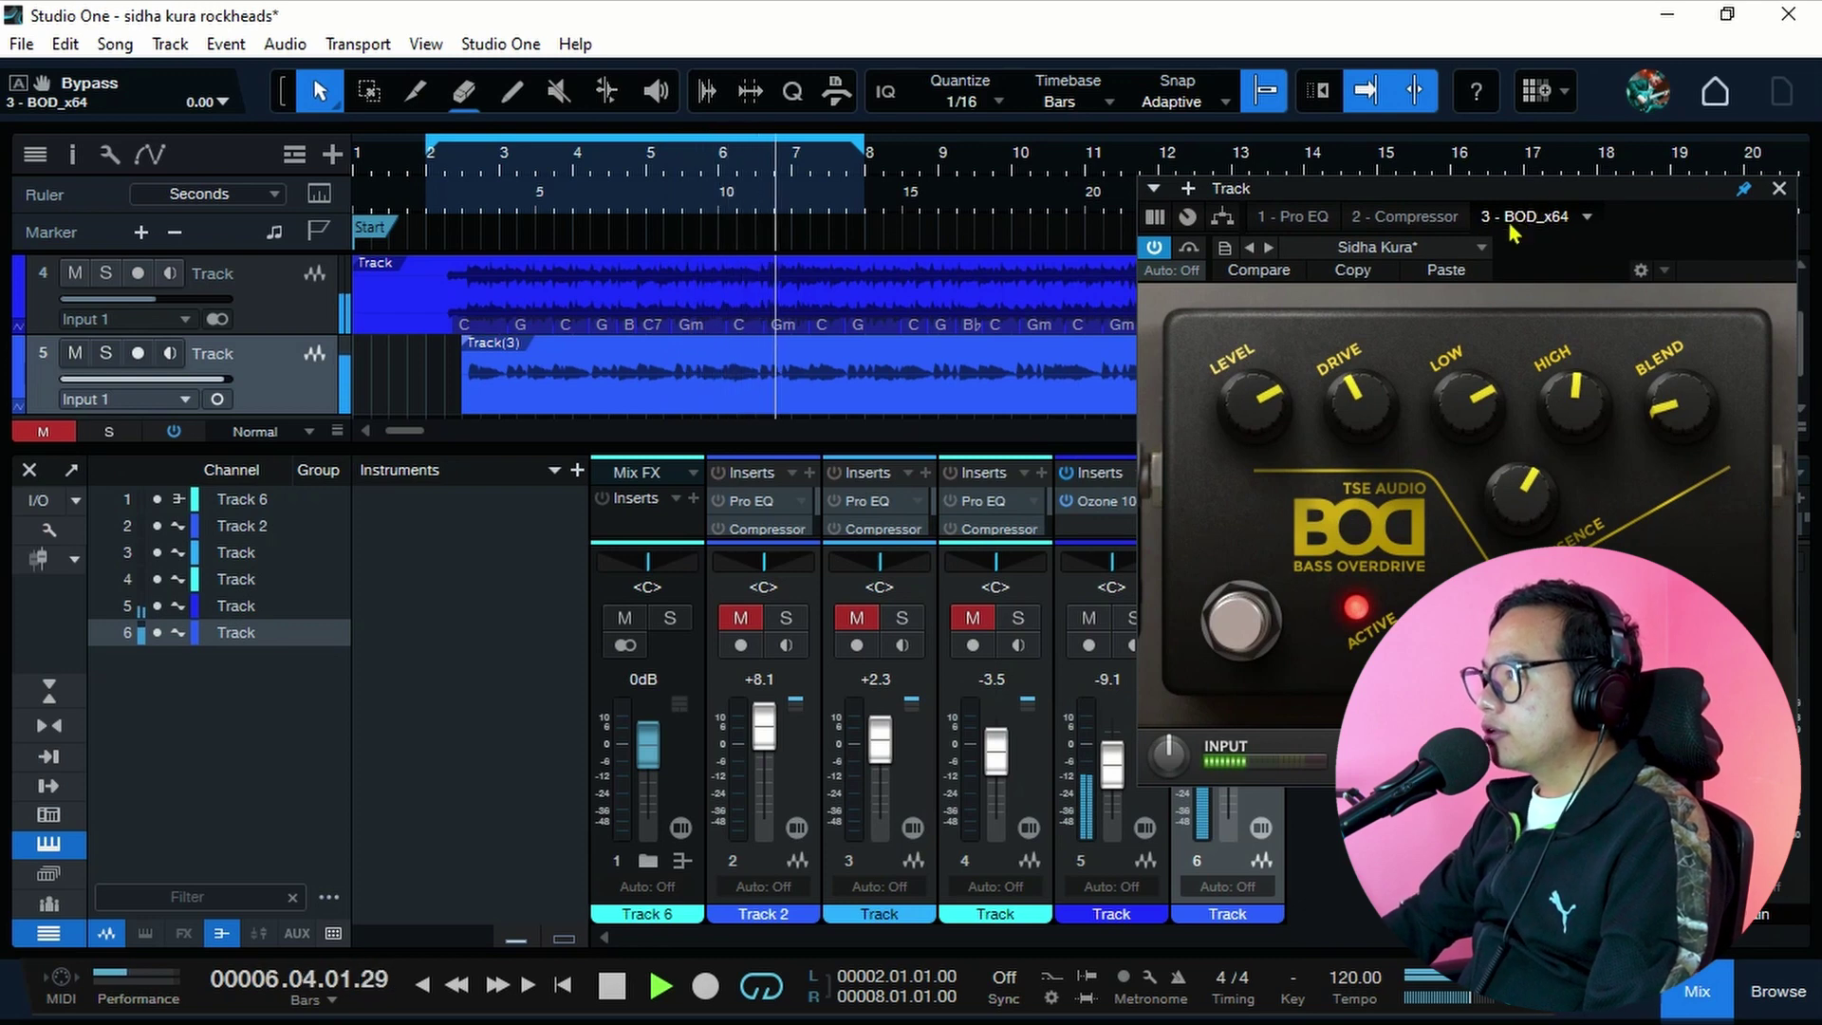
pyautogui.press('space')
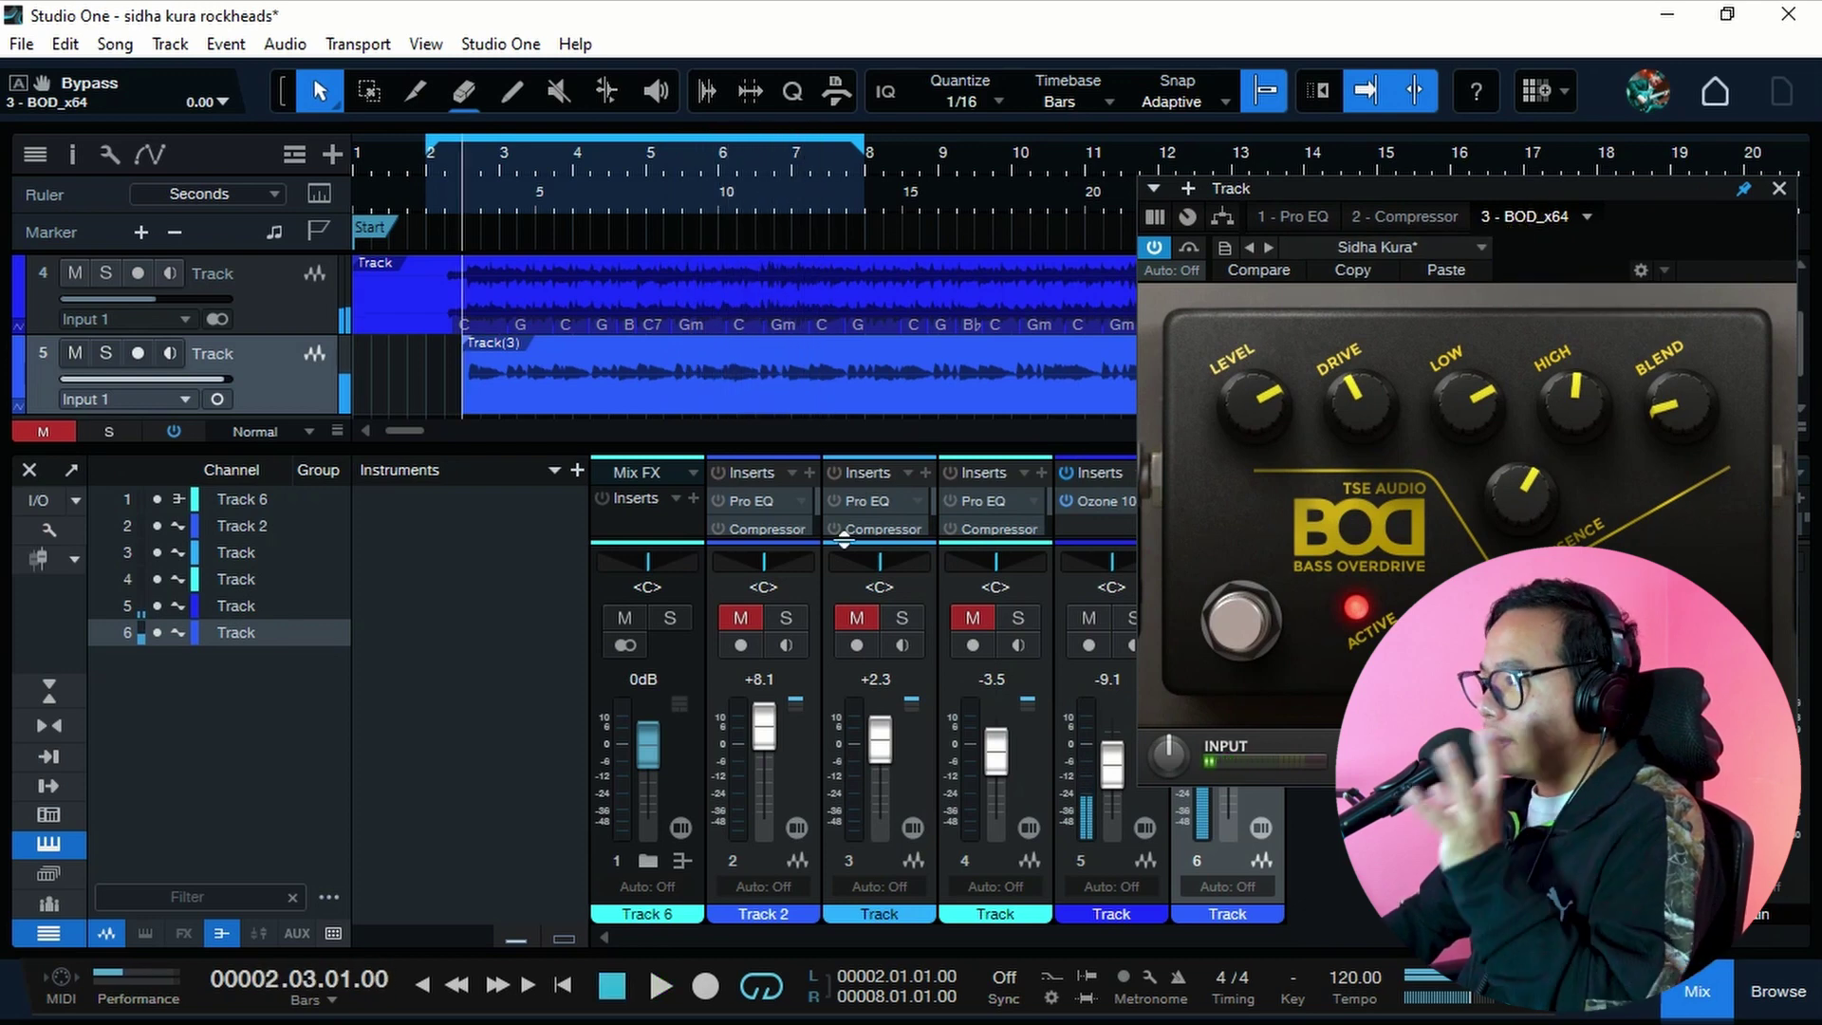
pyautogui.moveTo(1630, 200); pyautogui.dragTo(1151, 236)
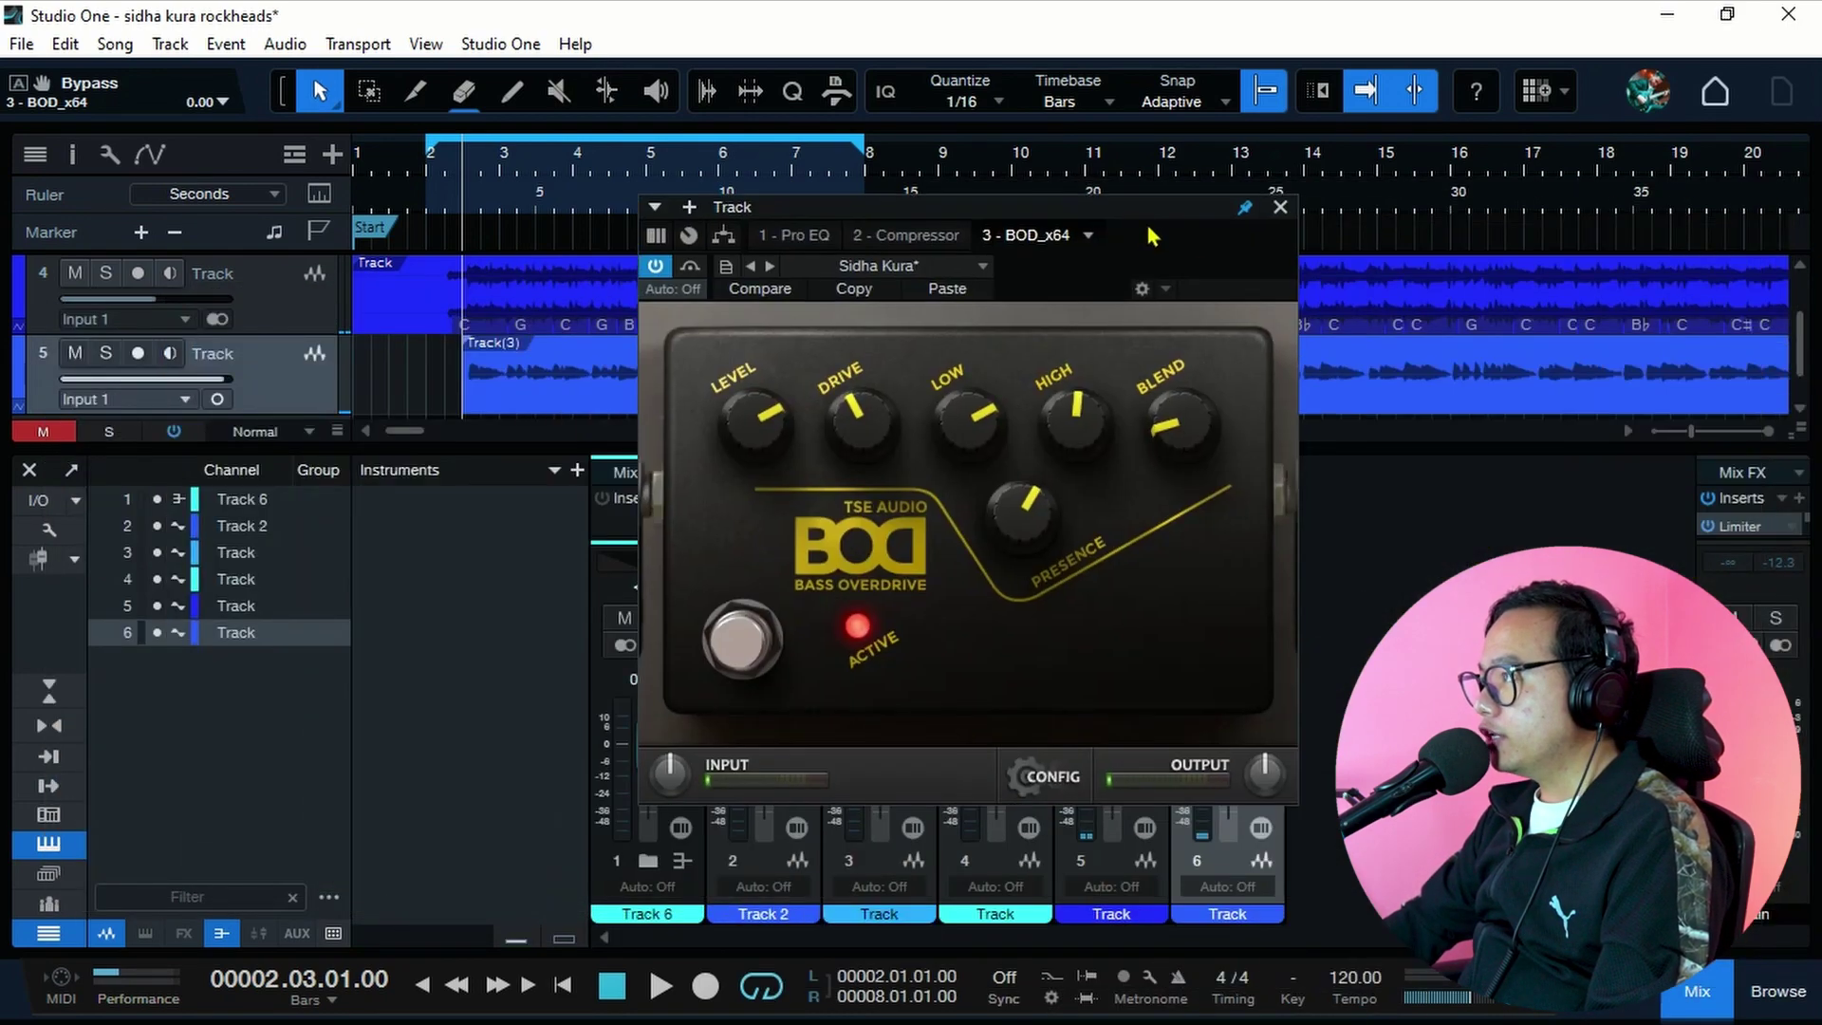
pyautogui.click(1280, 208)
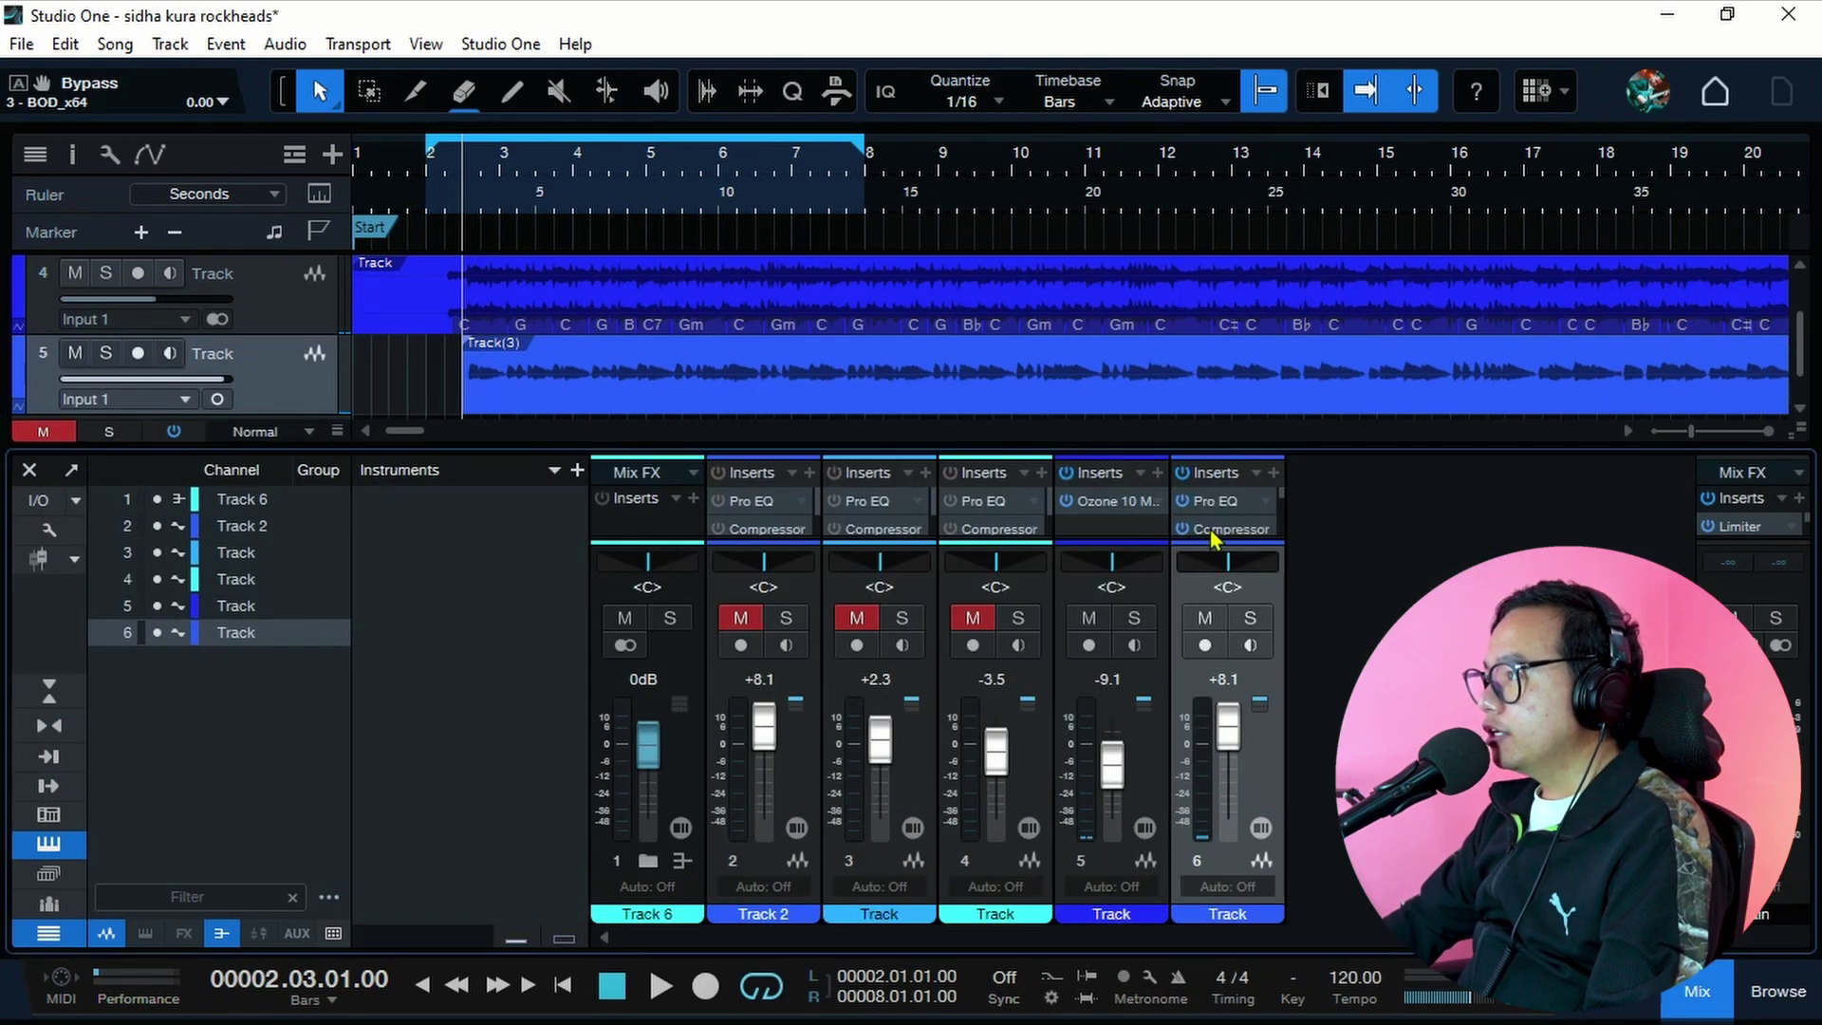
# Enlarge the mixer to review the full insert chain on channel 6, and restore its compact height below the tracks
pyautogui.moveTo(1204, 449); pyautogui.dragTo(1204, 243)
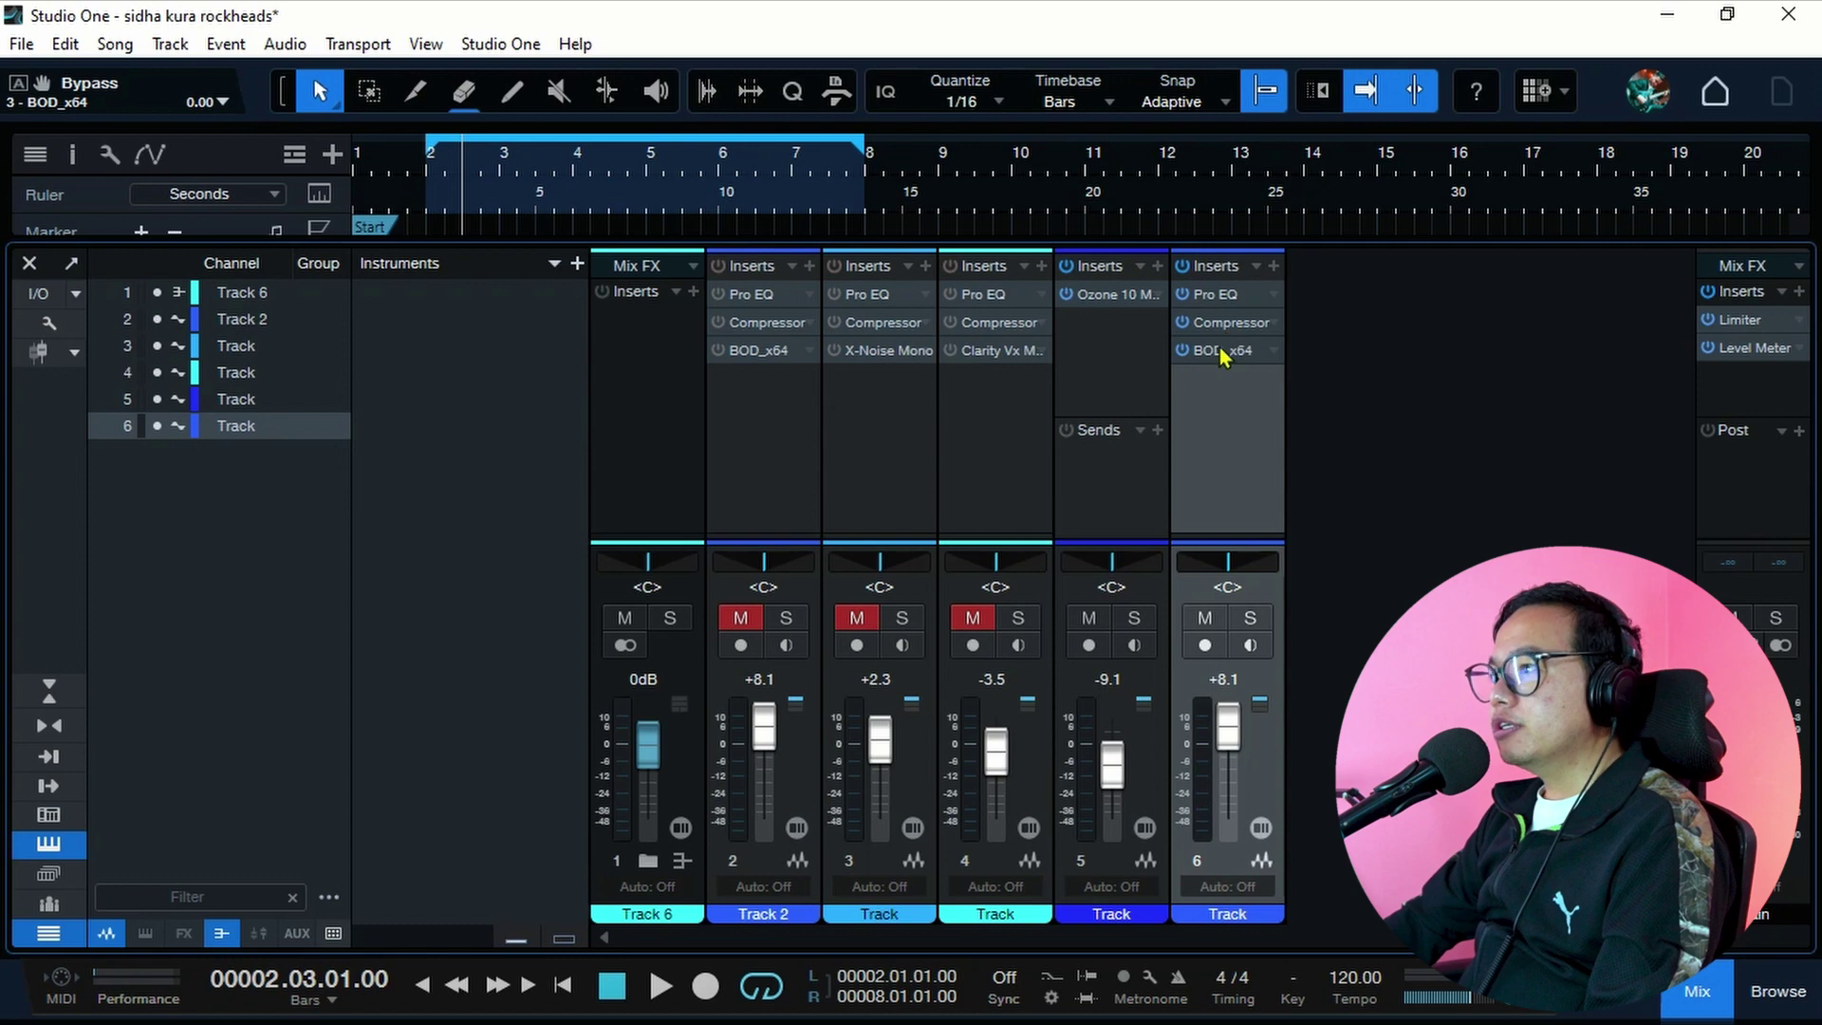
pyautogui.click(29, 263)
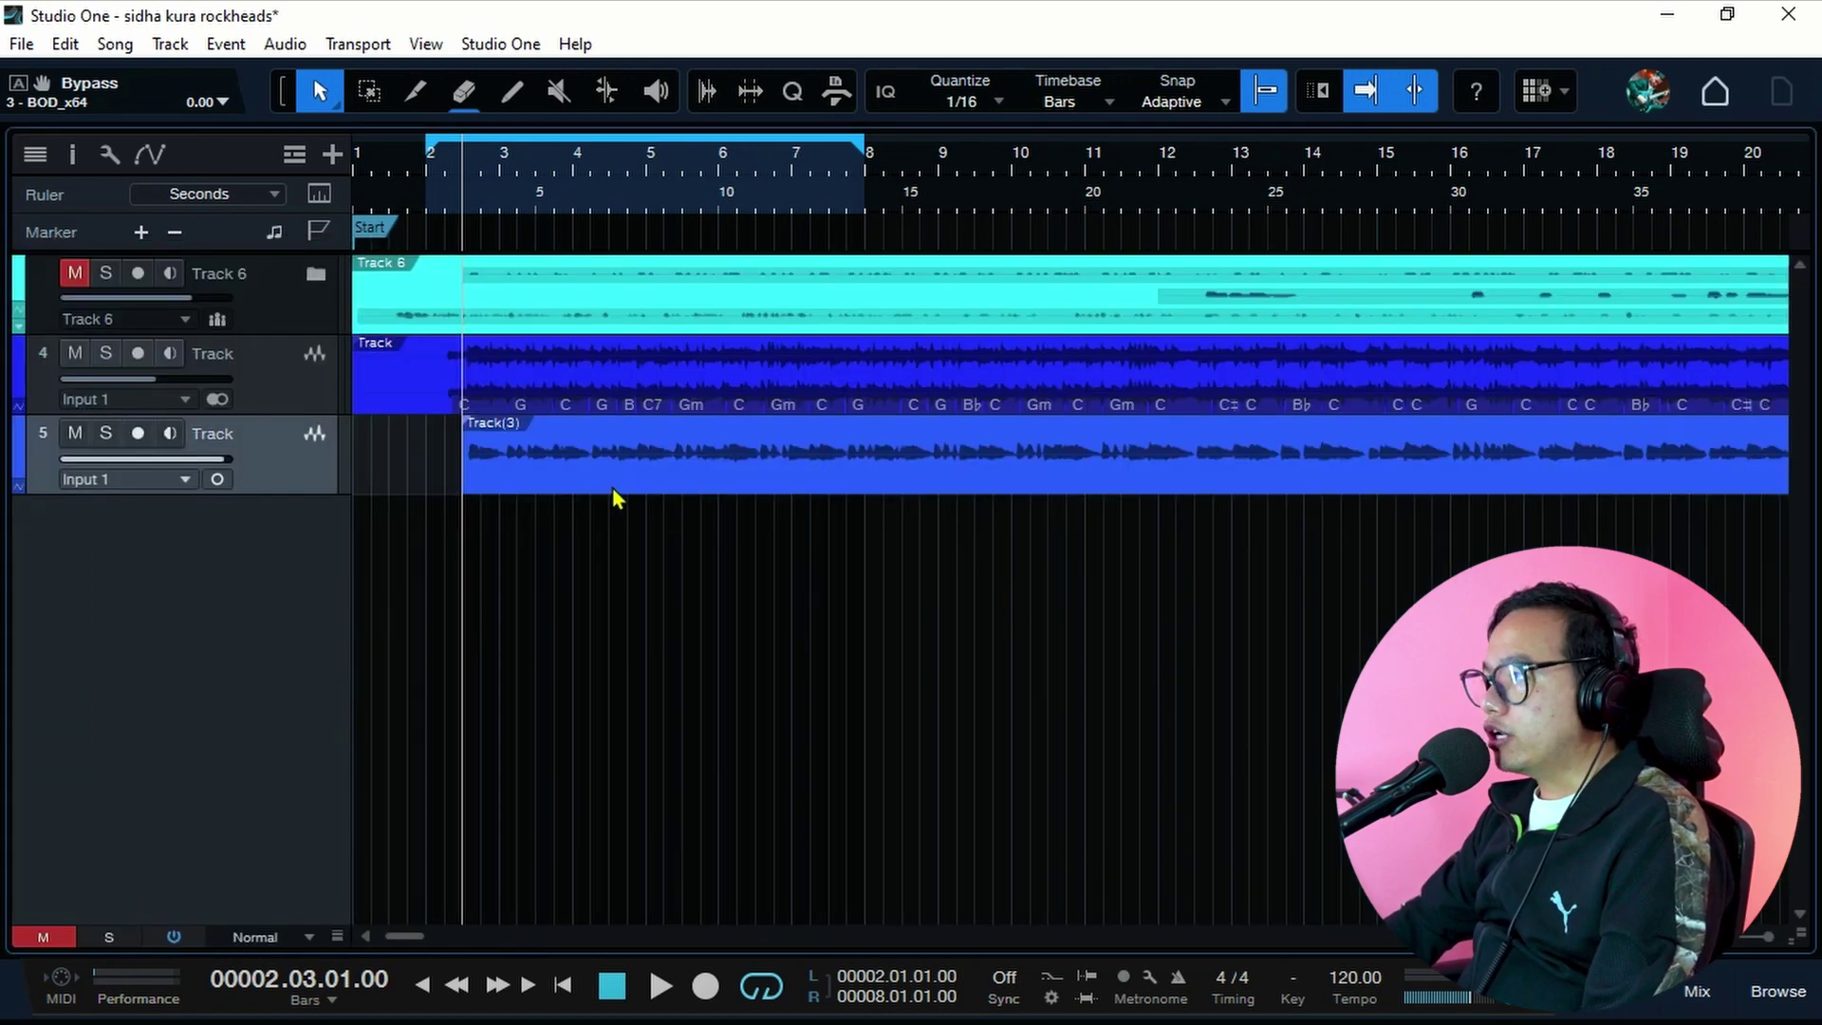
pyautogui.press('w')
pyautogui.press('e')
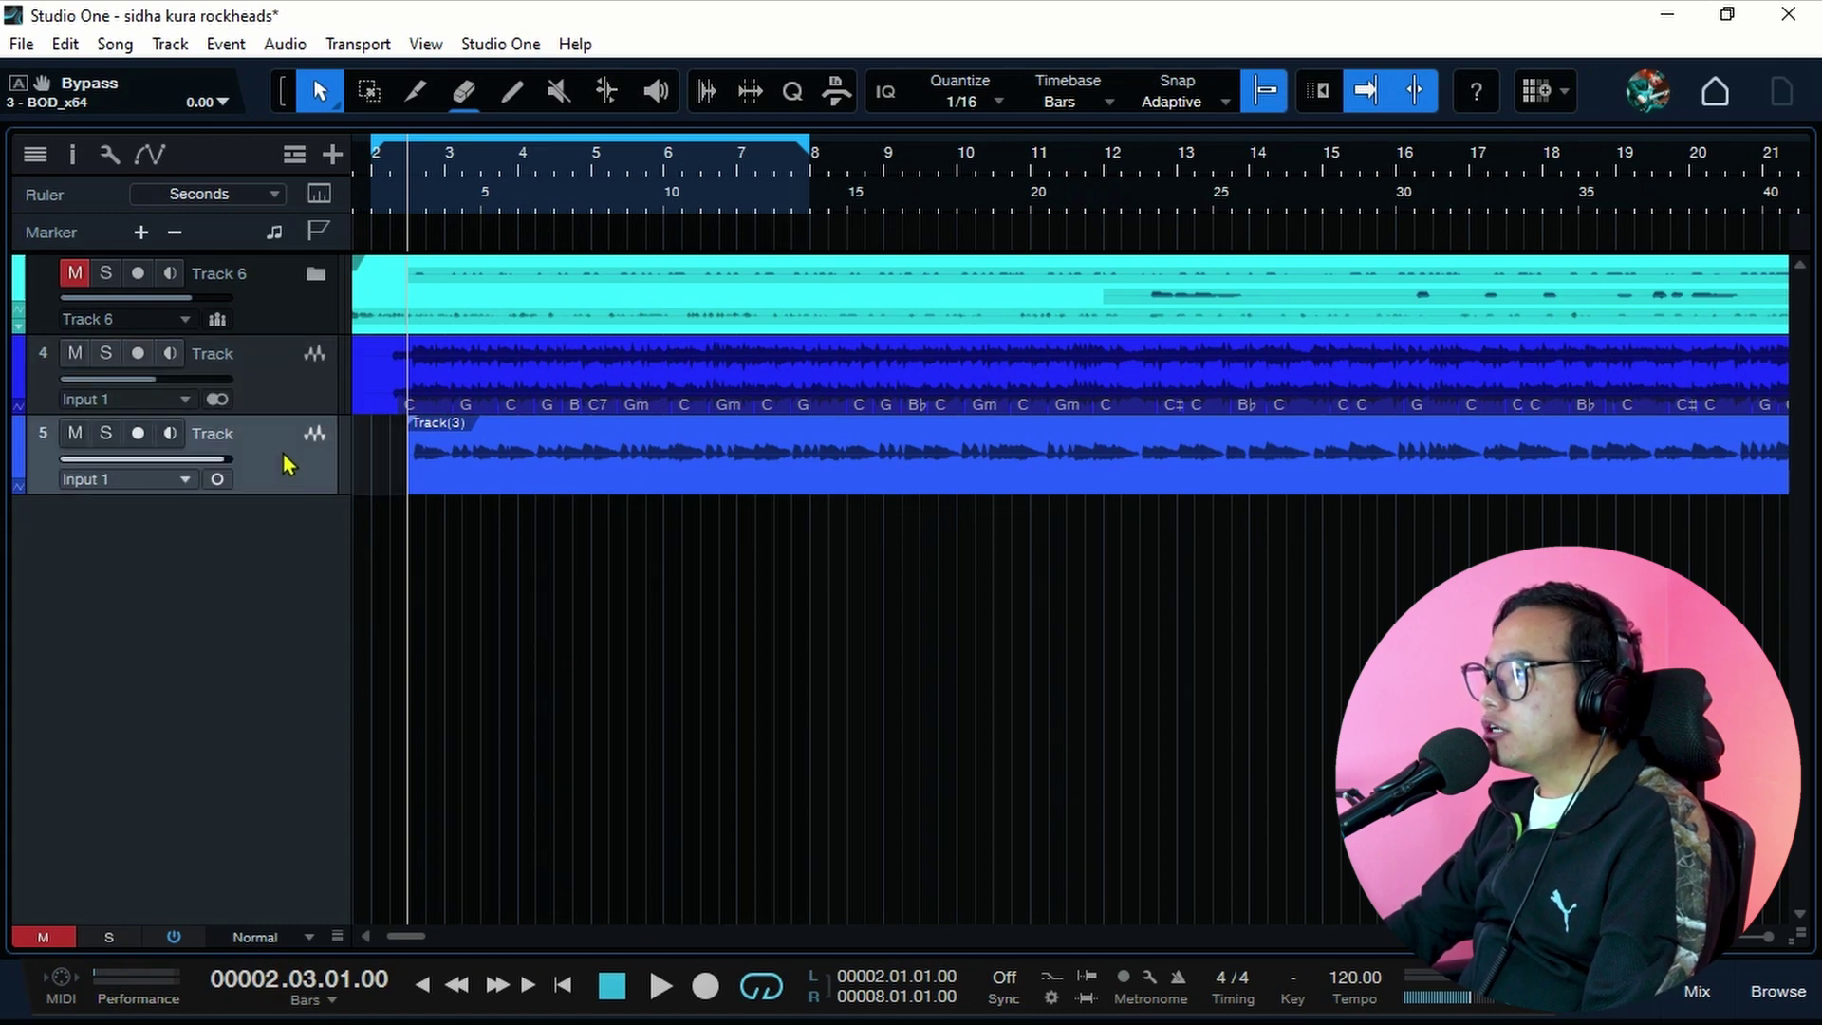
pyautogui.press('F3')
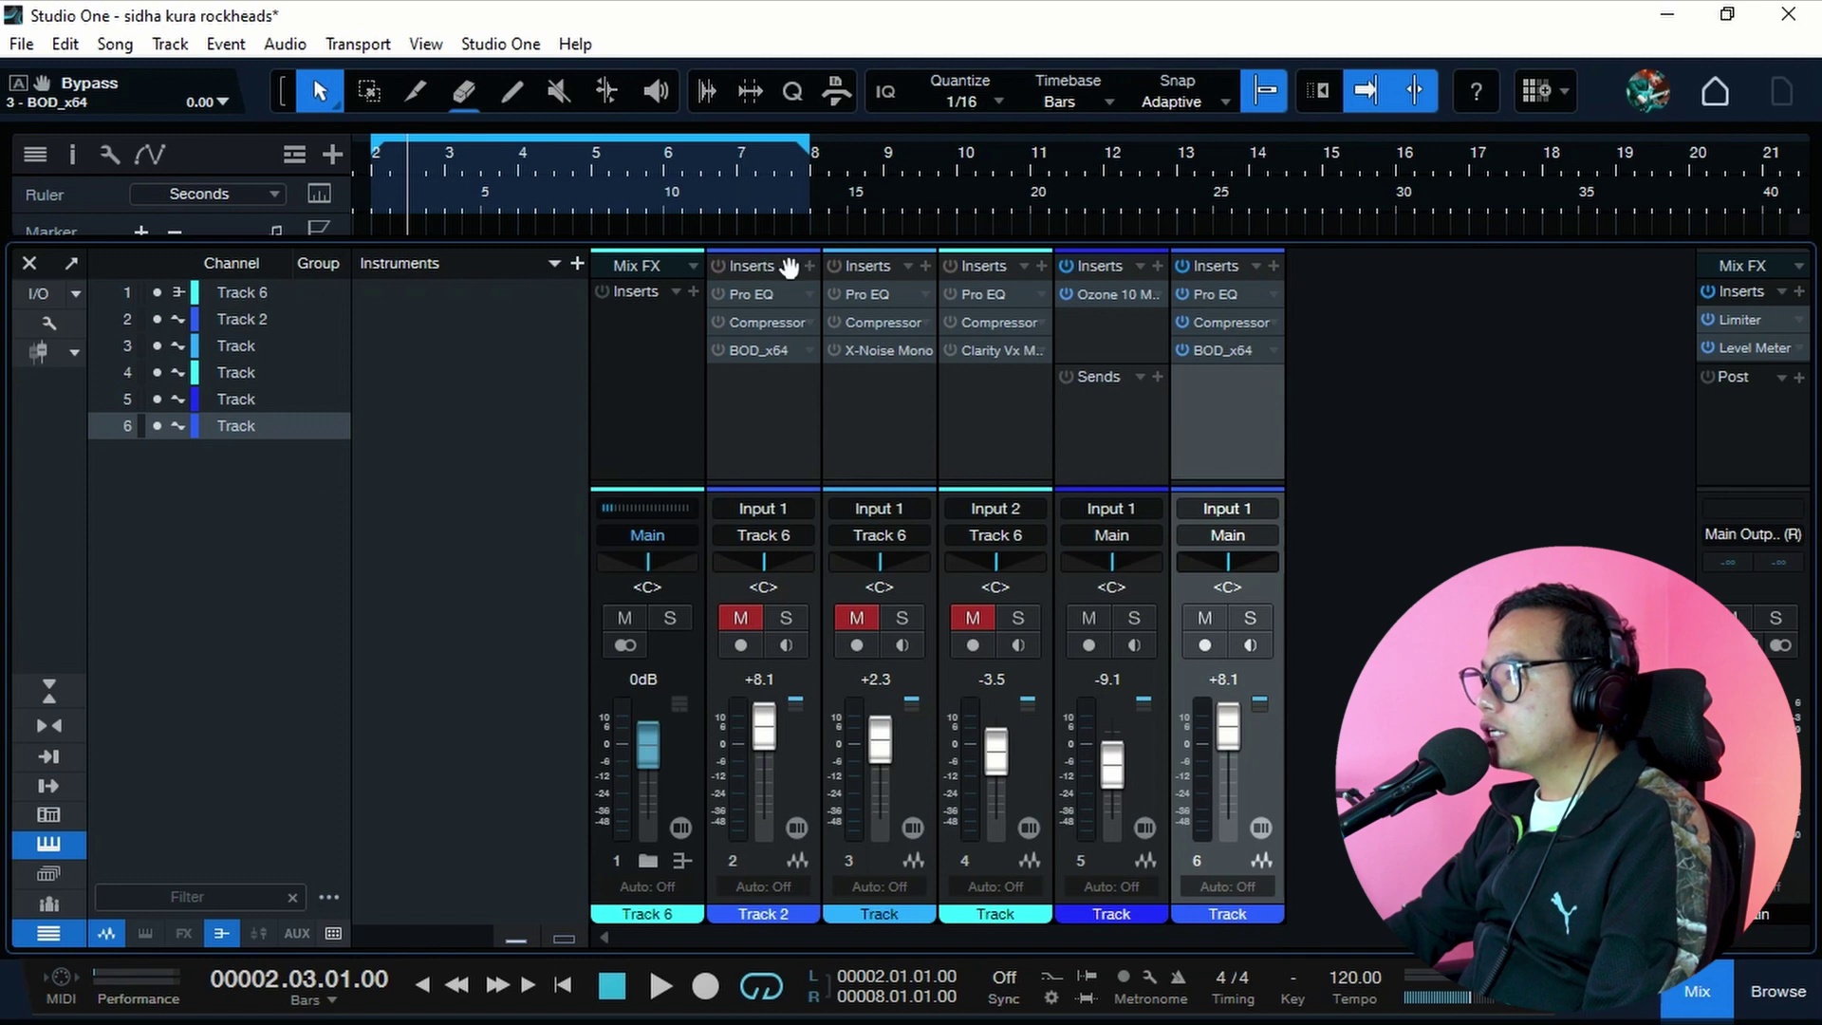
pyautogui.moveTo(1315, 247); pyautogui.dragTo(1268, 683)
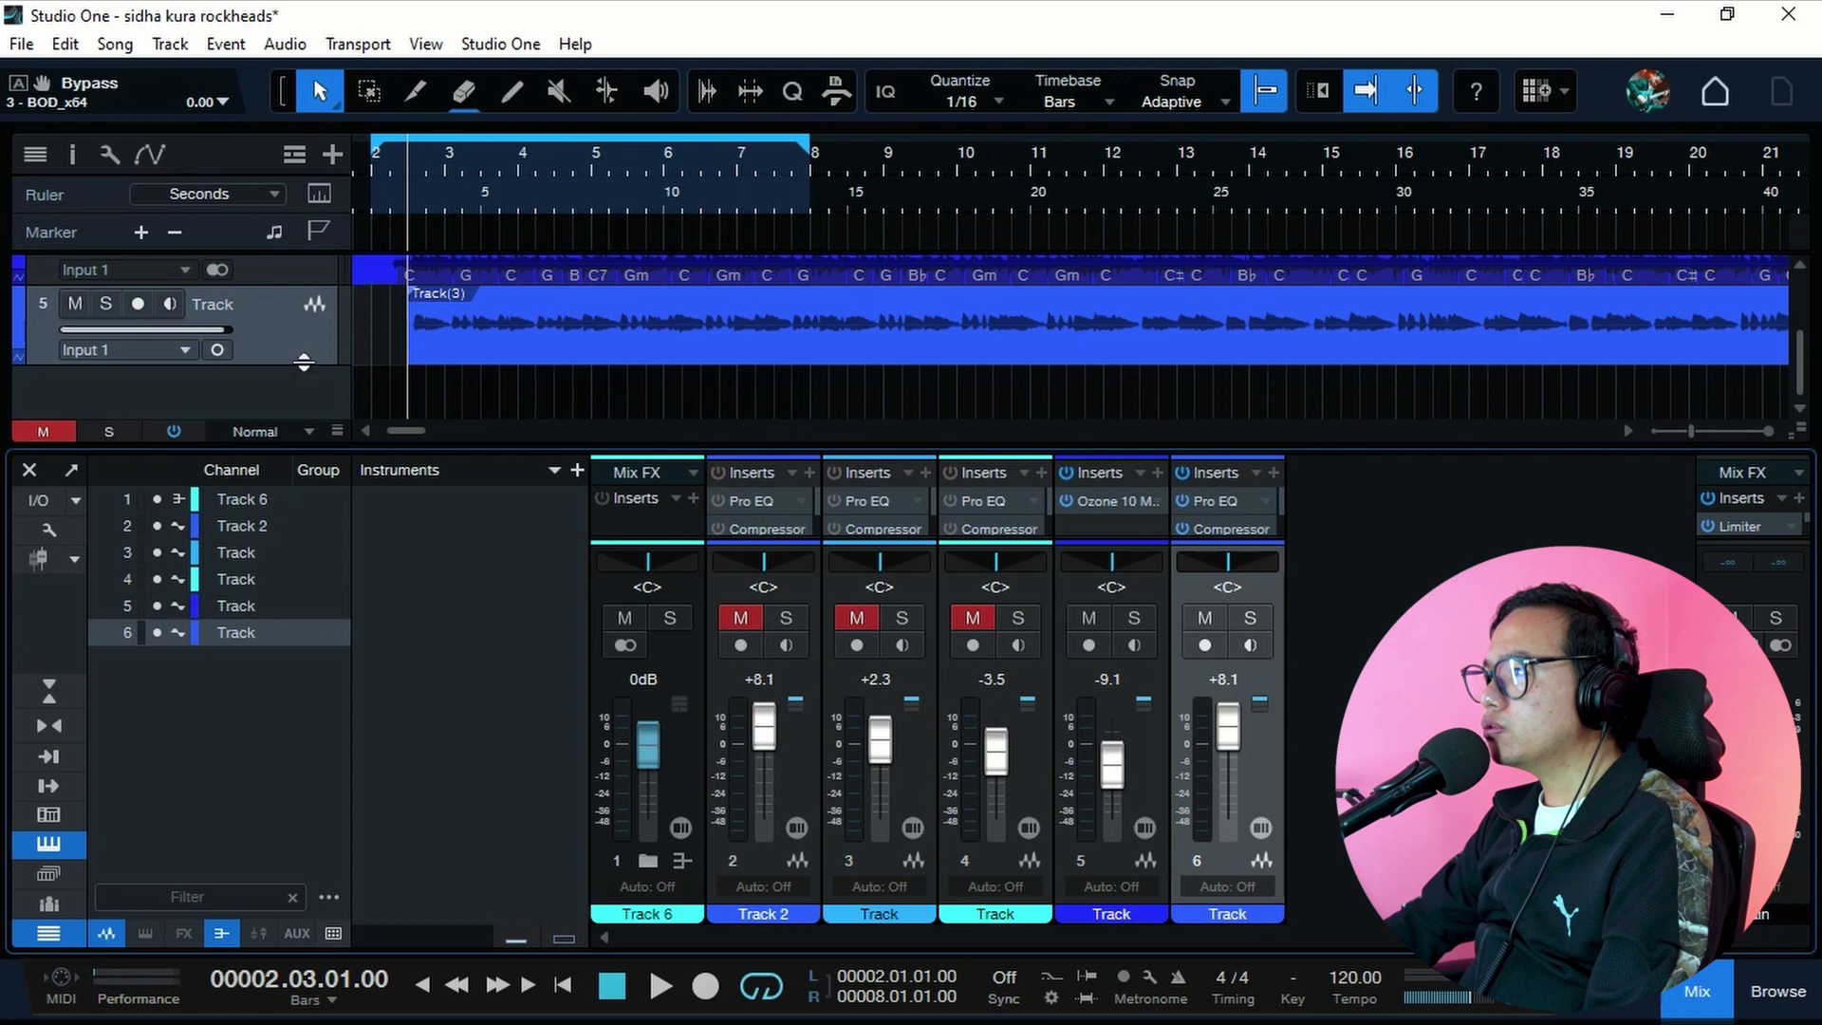
pyautogui.scroll(2, 299, 370)
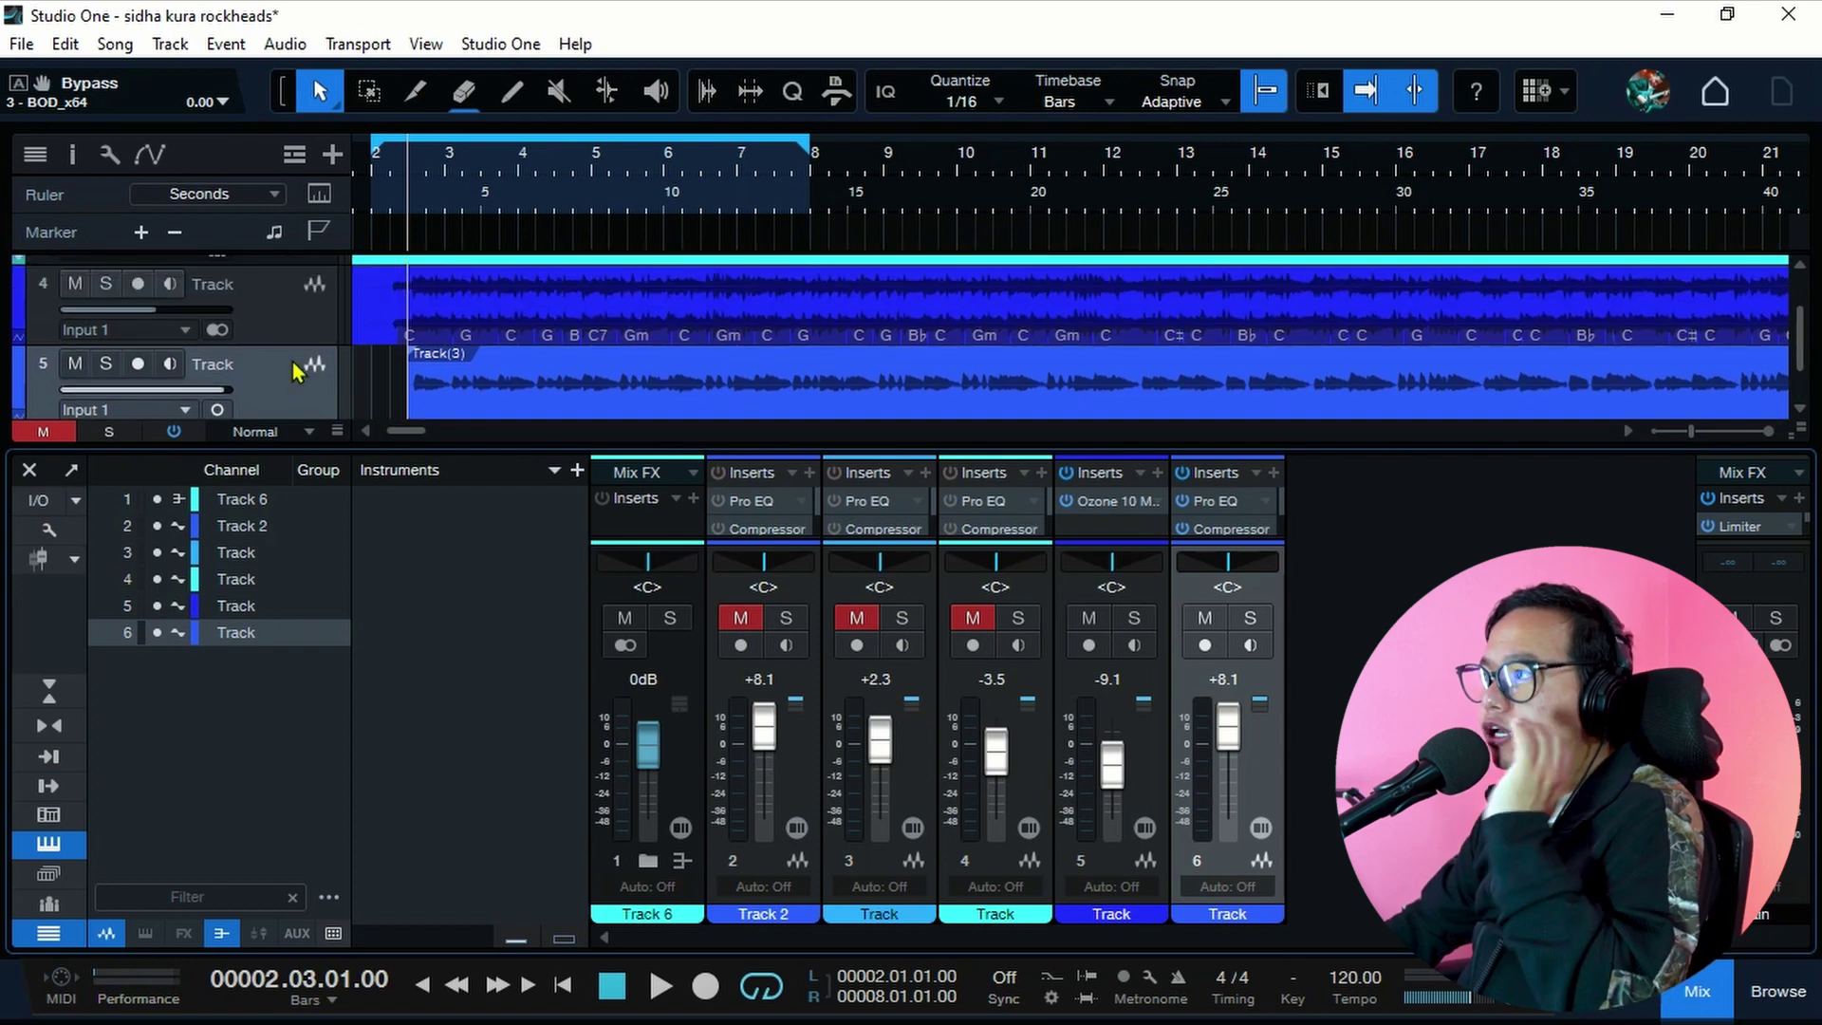